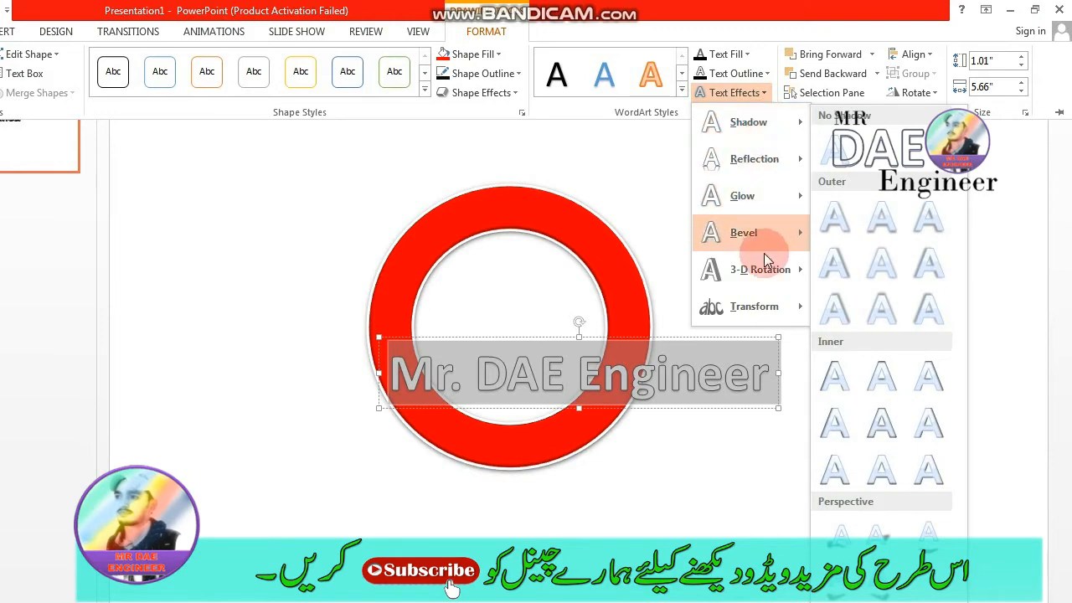
- Apply the Arch Up transform to the "Mr. DAE Engineer" text and narrow its box to about the ring's width
mouse_move(778, 310)
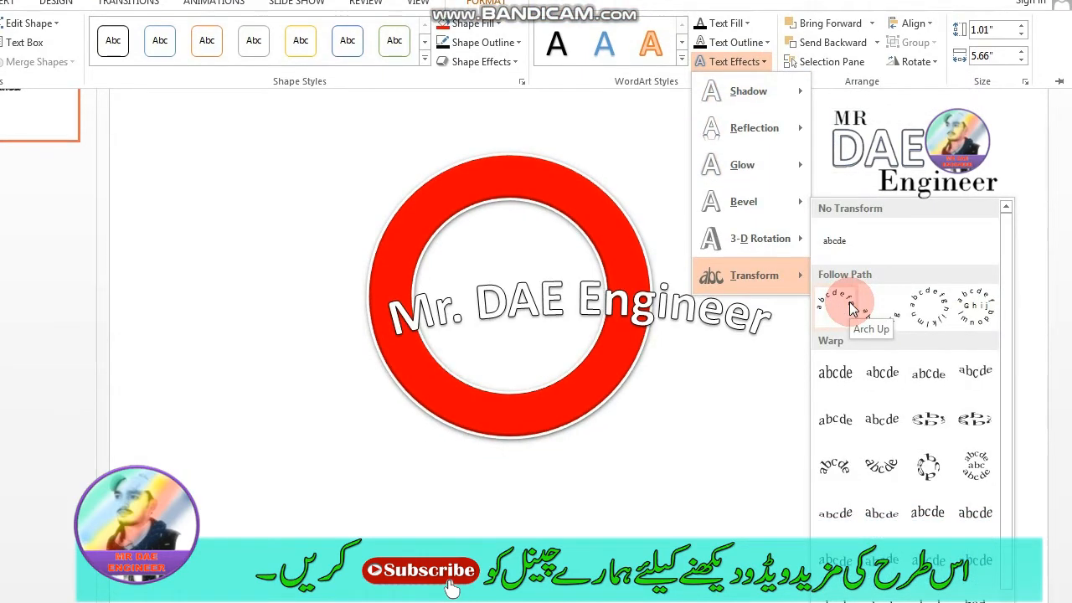
click(850, 308)
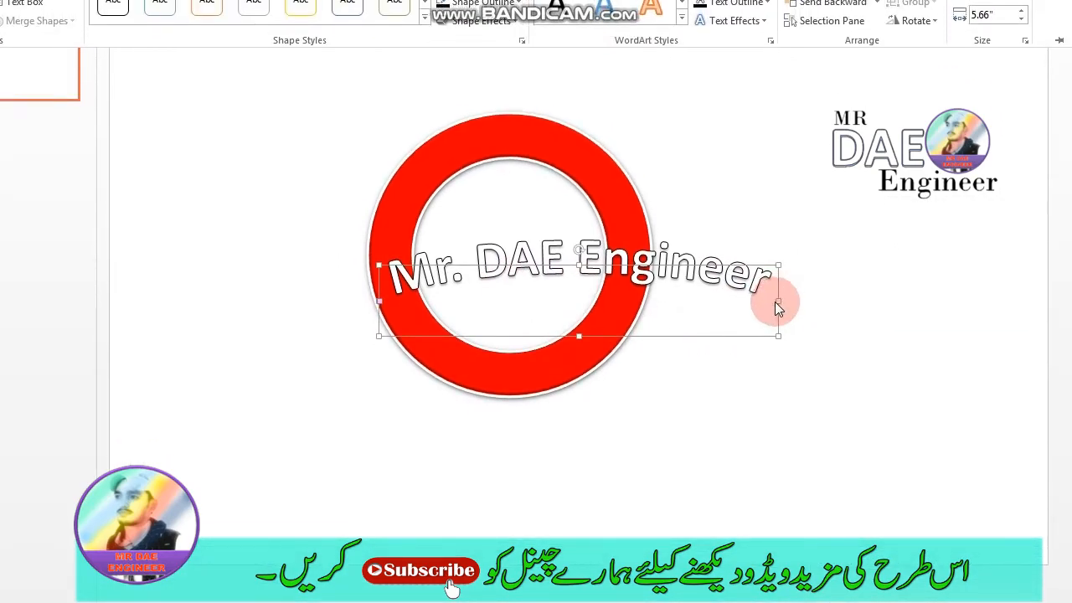
click(778, 301)
drag(778, 301, 658, 302)
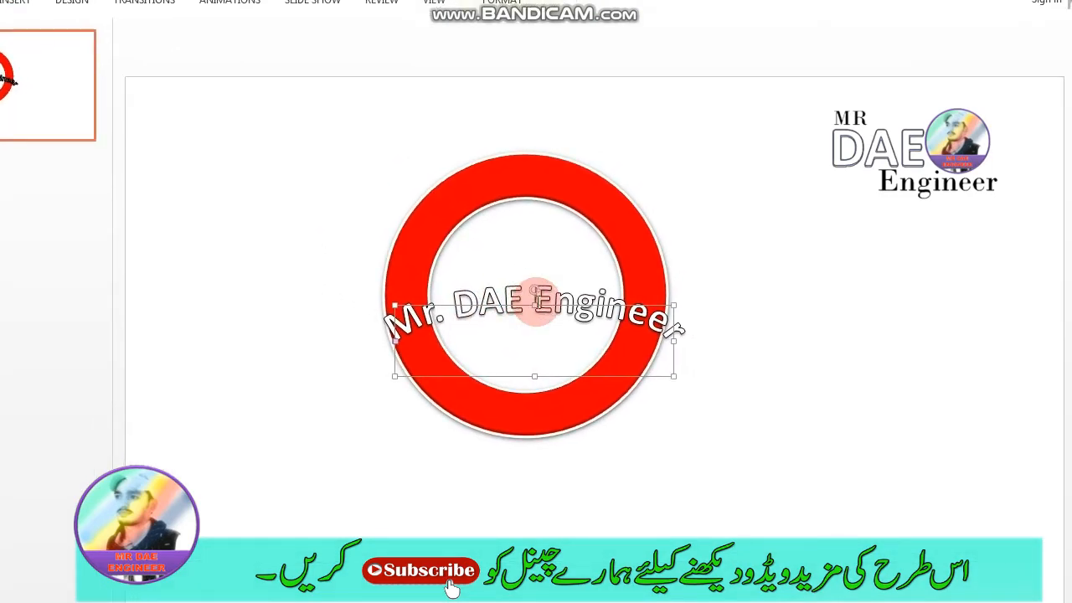
- Stretch the arched text's box upward to about 2.8" high and trim its width so the letters curve along the ring's upper half
drag(568, 312, 536, 237)
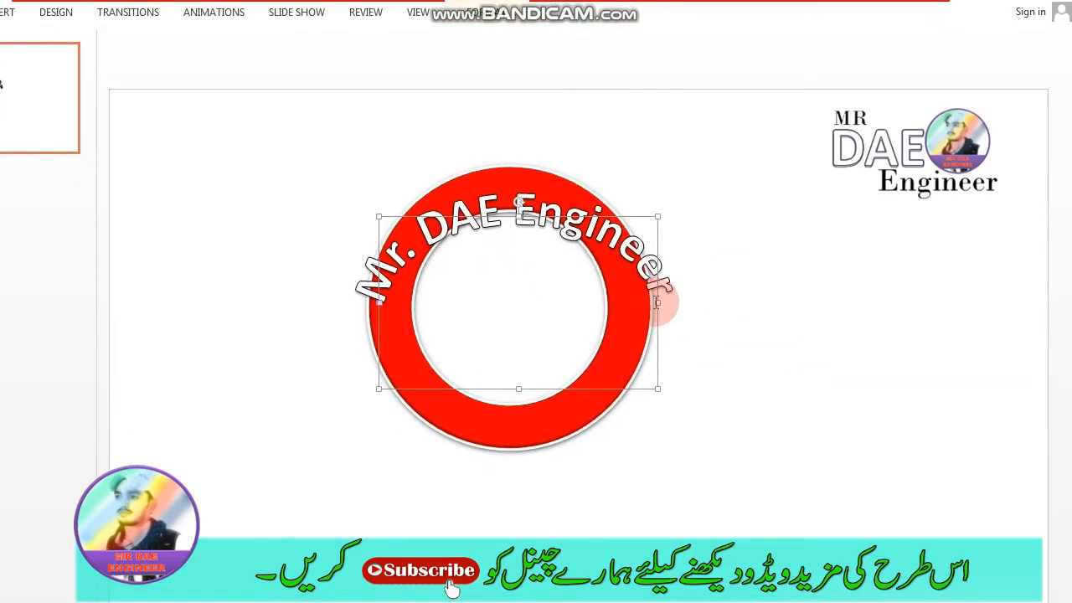
drag(658, 302, 641, 303)
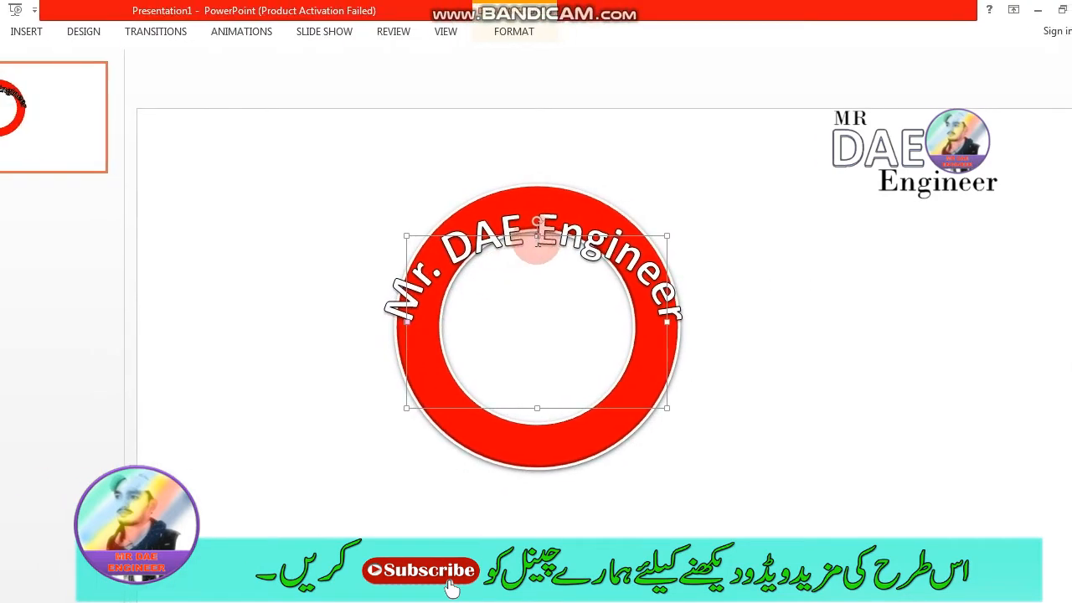
drag(536, 235, 536, 210)
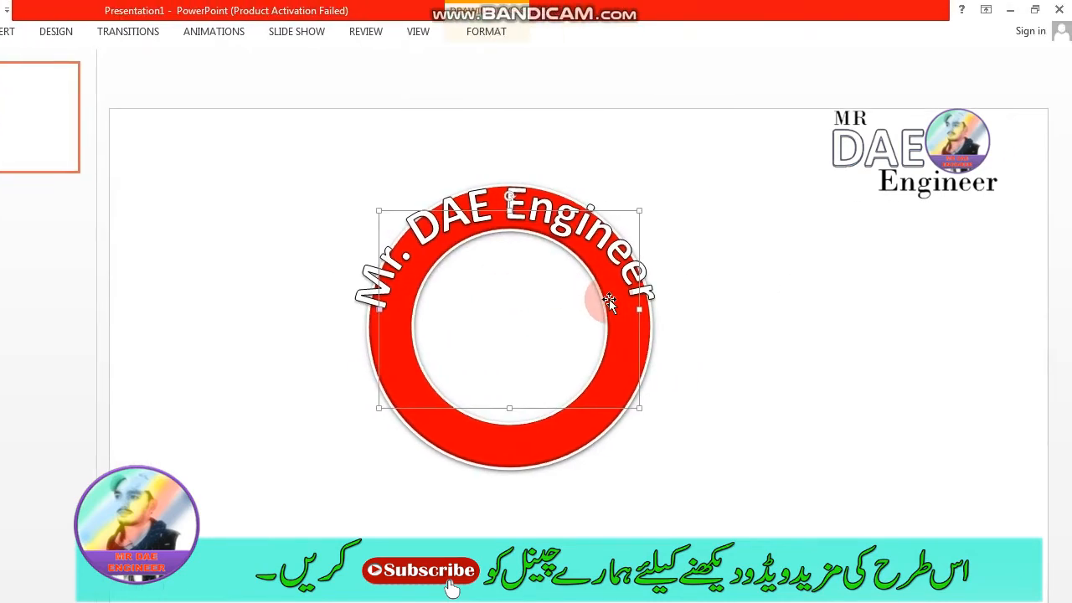
- Nudge the arched text down and trim both sides of its box to about 3.53" wide
key(ctrl+Down)
key(ctrl+Down)
key(ctrl+Down)
key(ctrl+Down)
key(ctrl+Down)
key(ctrl+Down)
key(ctrl+Down)
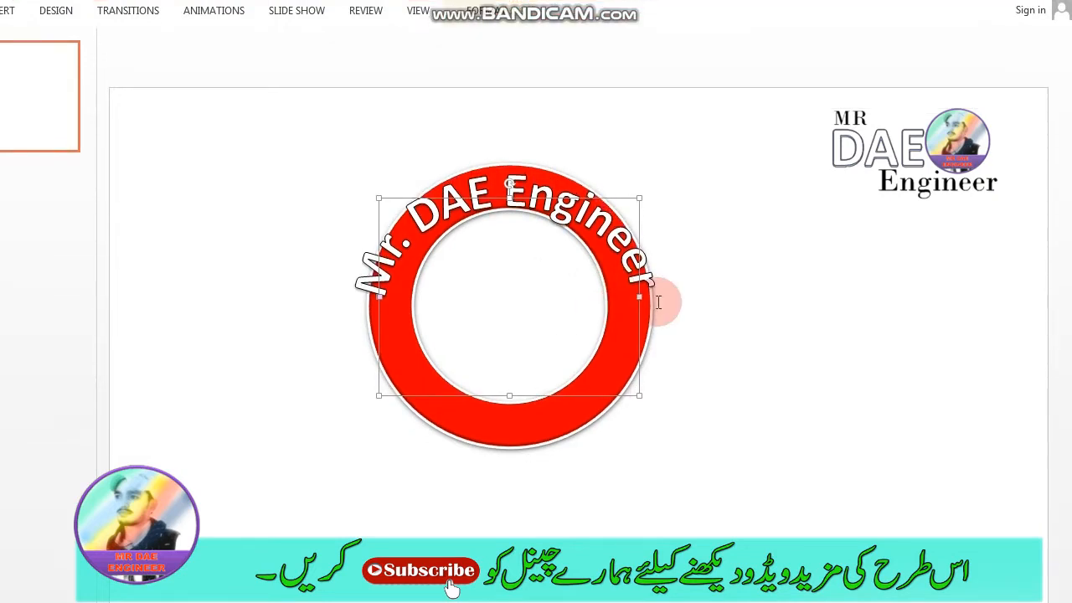
drag(639, 300, 628, 302)
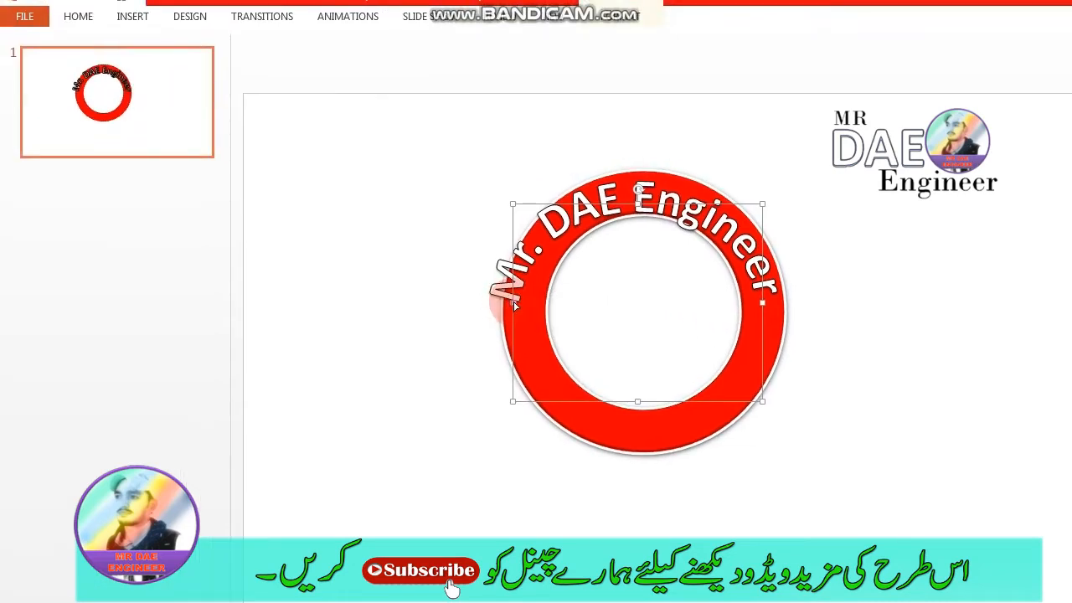
drag(515, 300, 524, 312)
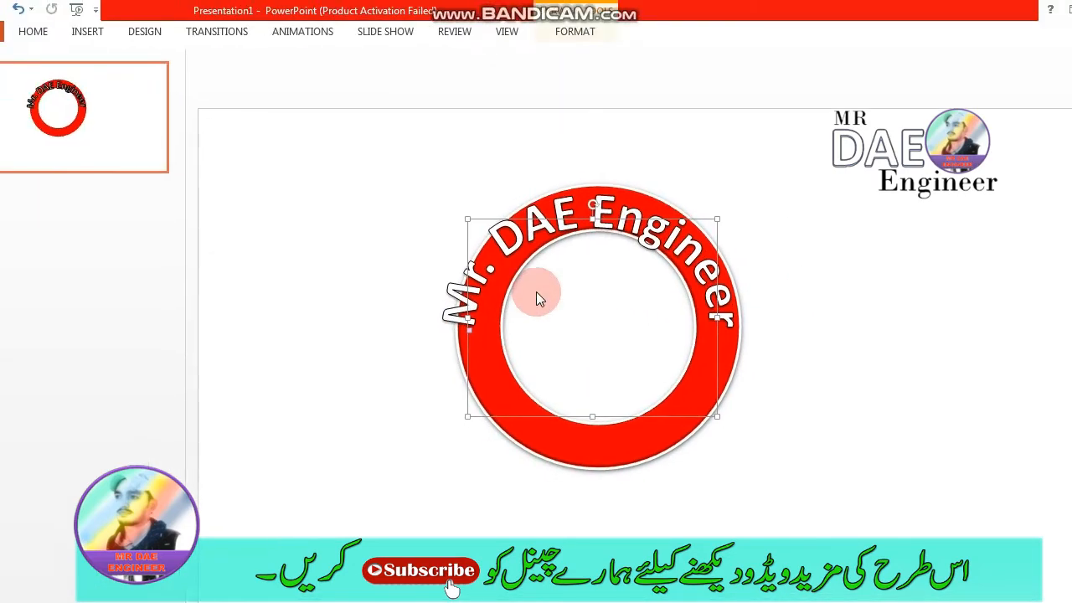
key(ctrl+Right)
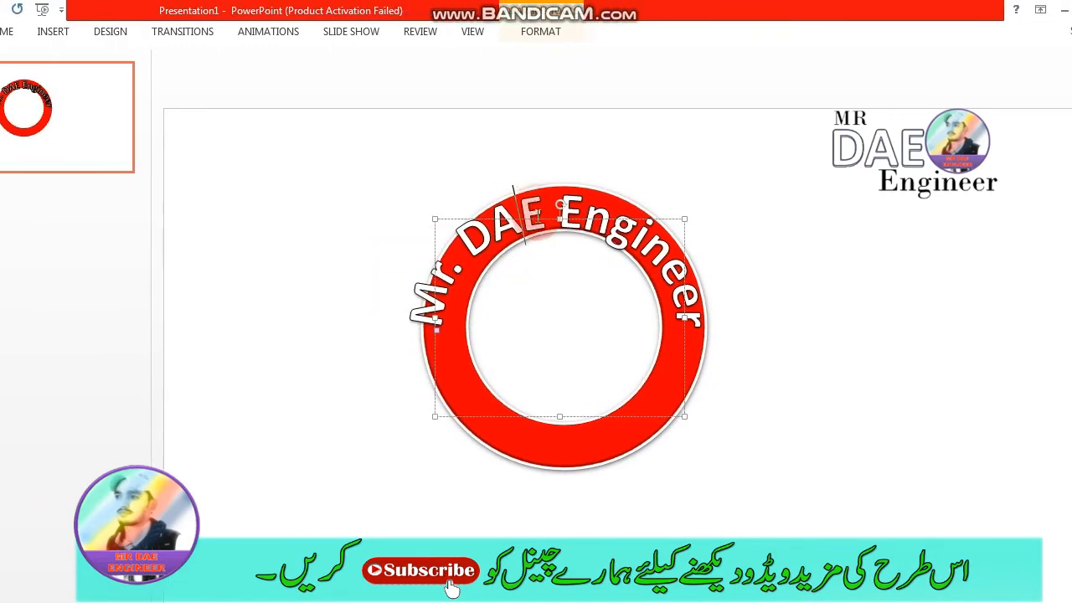
- Set the arched text box to 3.2" wide and 3" high
double_click(519, 221)
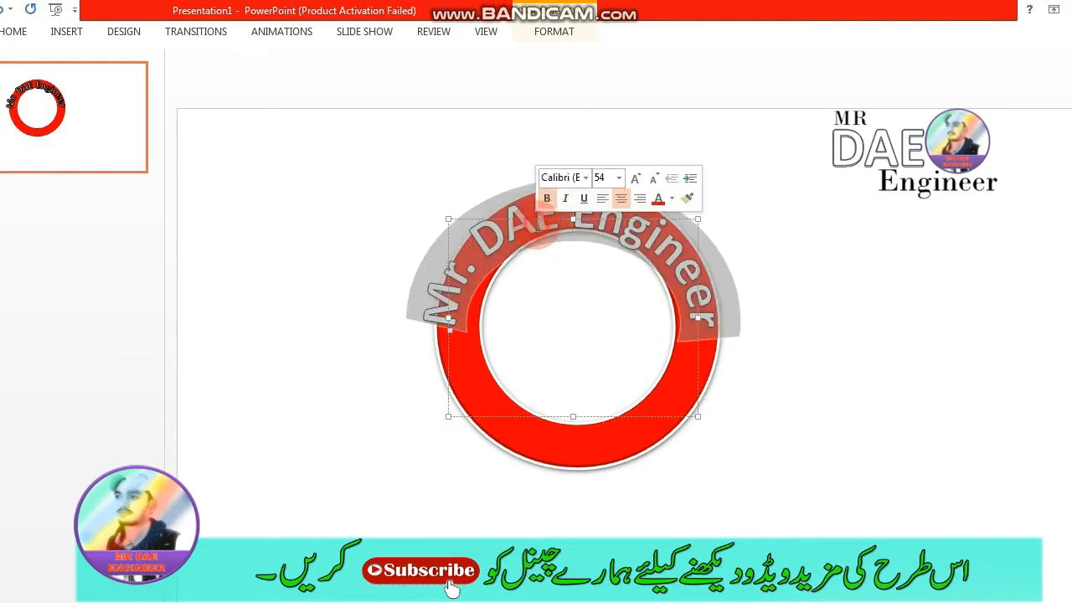
triple_click(528, 223)
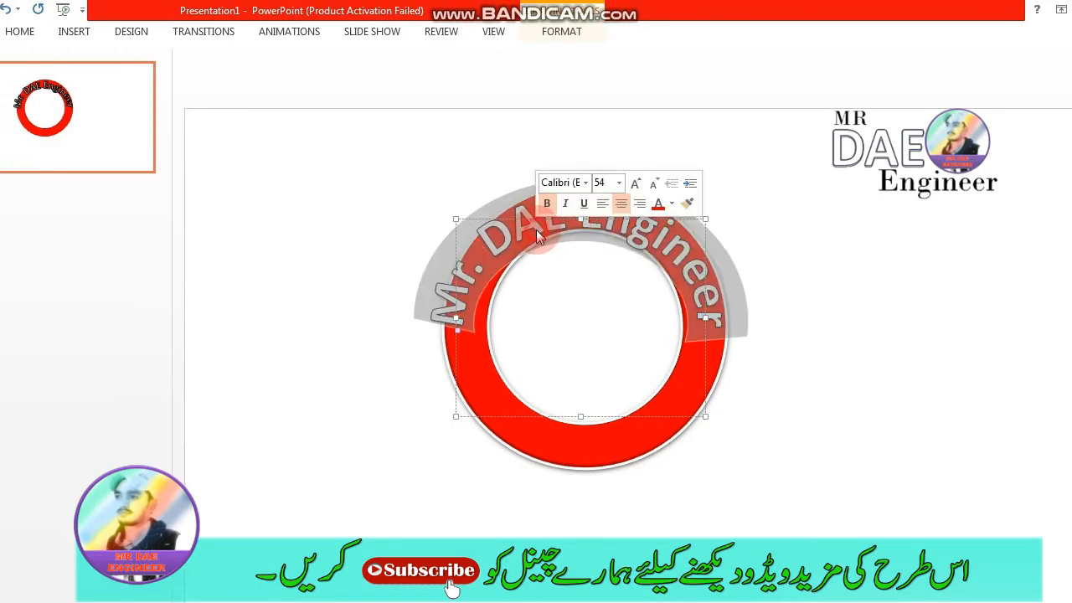
click(536, 33)
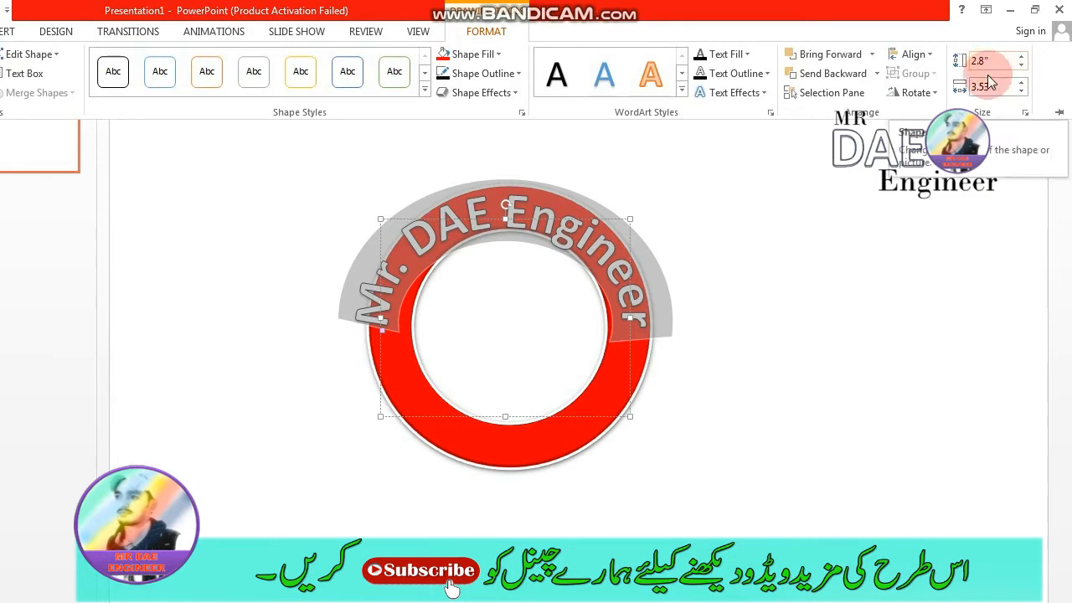
click(1021, 90)
click(1022, 92)
click(1021, 92)
click(1022, 92)
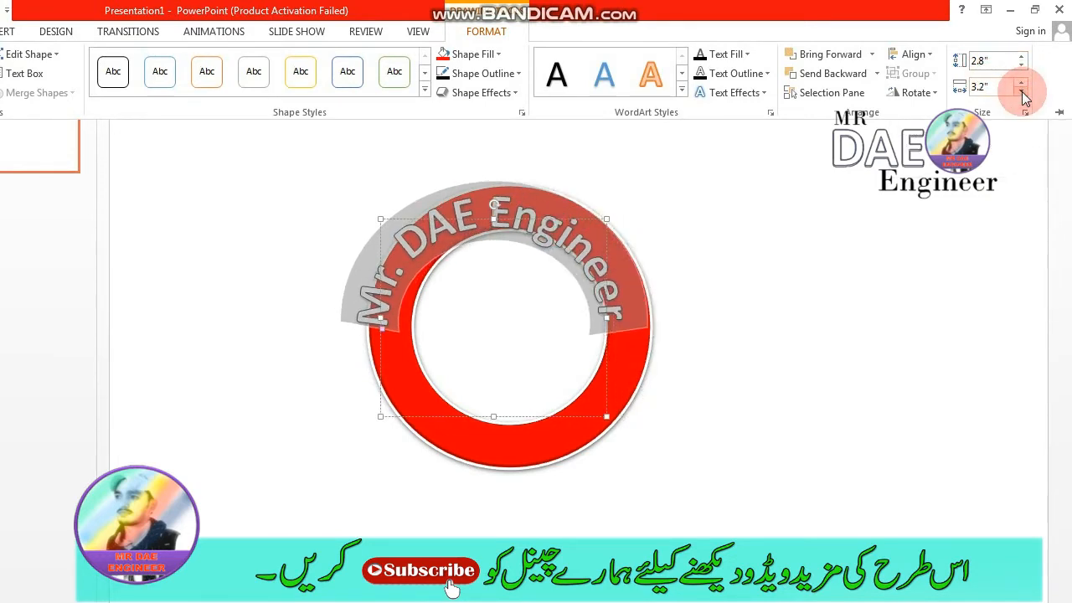
click(1021, 57)
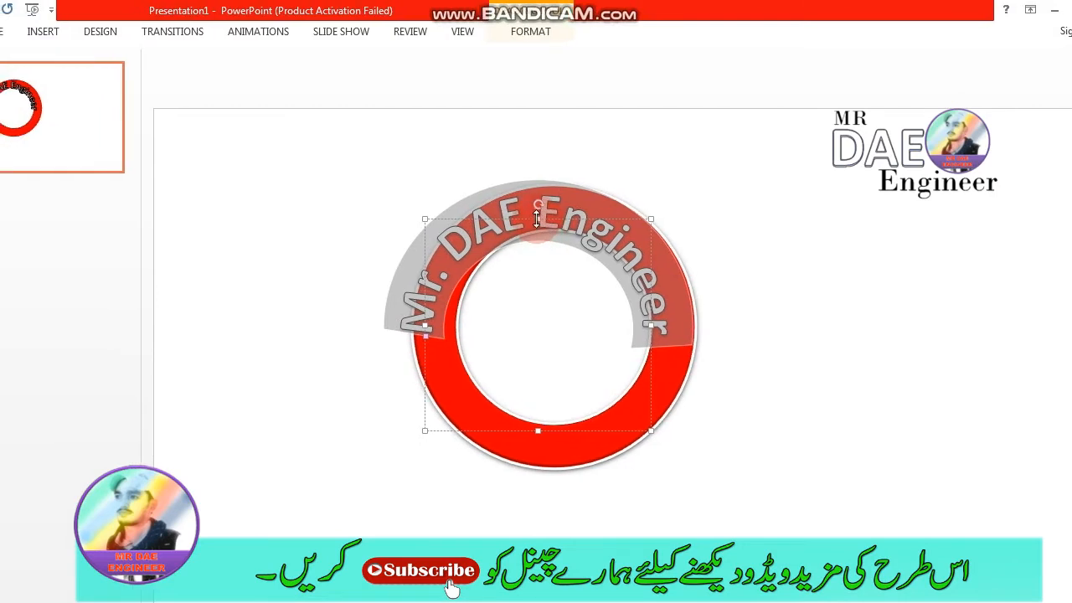
- Move the arched text so it is centred on the red ring, and deselect it
drag(562, 219, 579, 220)
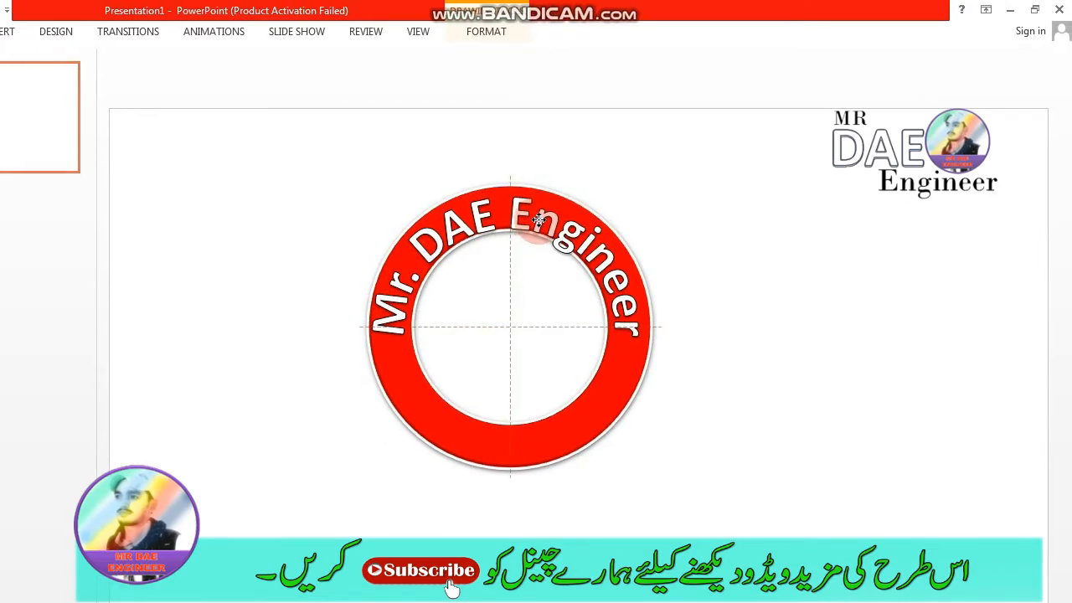
drag(538, 220, 538, 220)
click(689, 388)
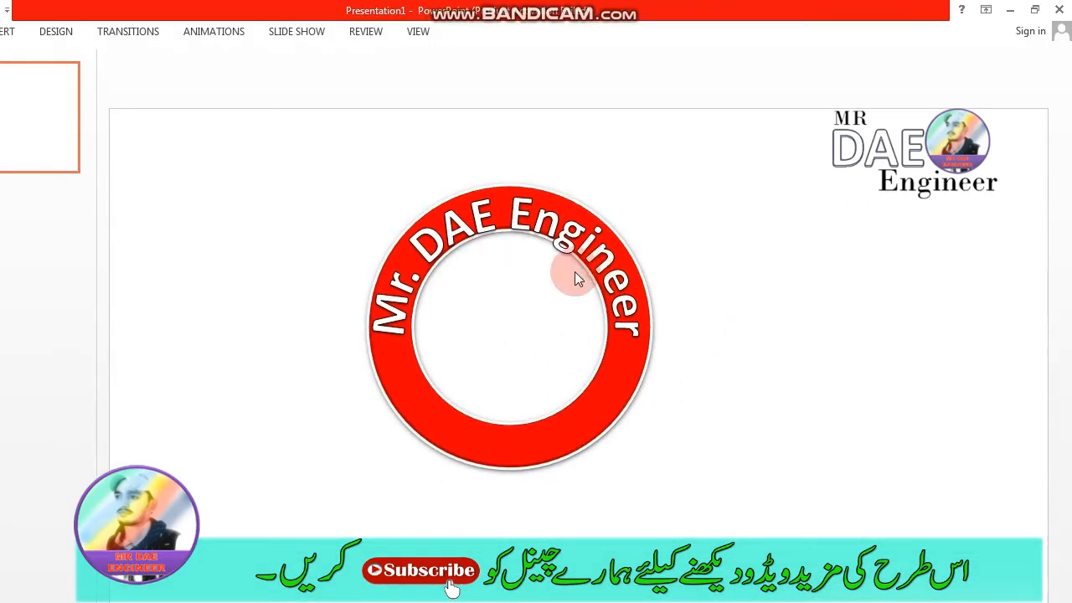
- Adjust the arched text box to 3.2" high by 3.2" wide
double_click(548, 209)
key(ctrl+a)
click(493, 31)
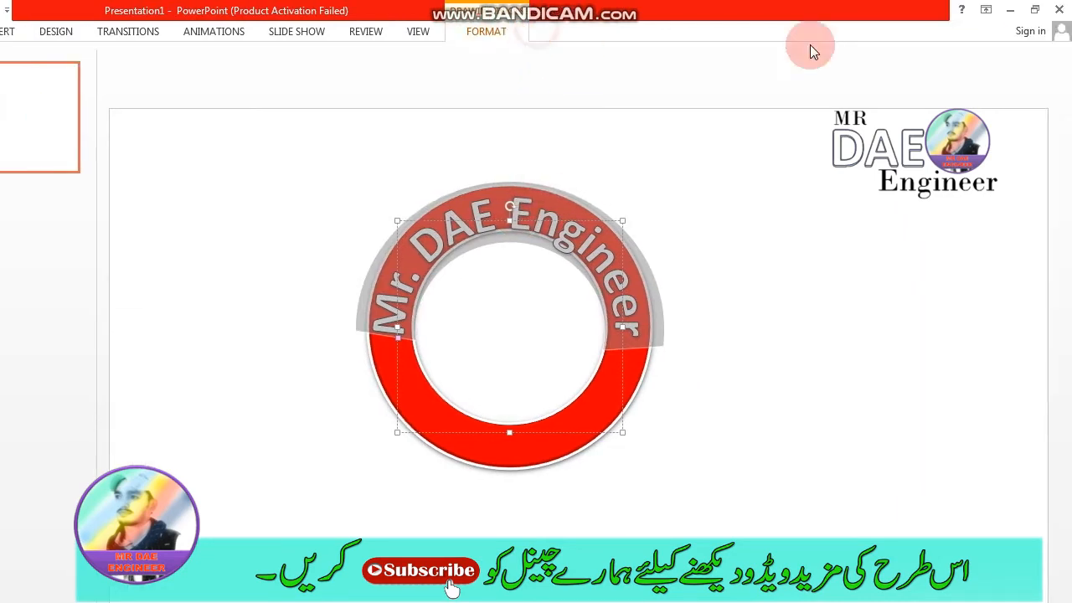
click(1025, 83)
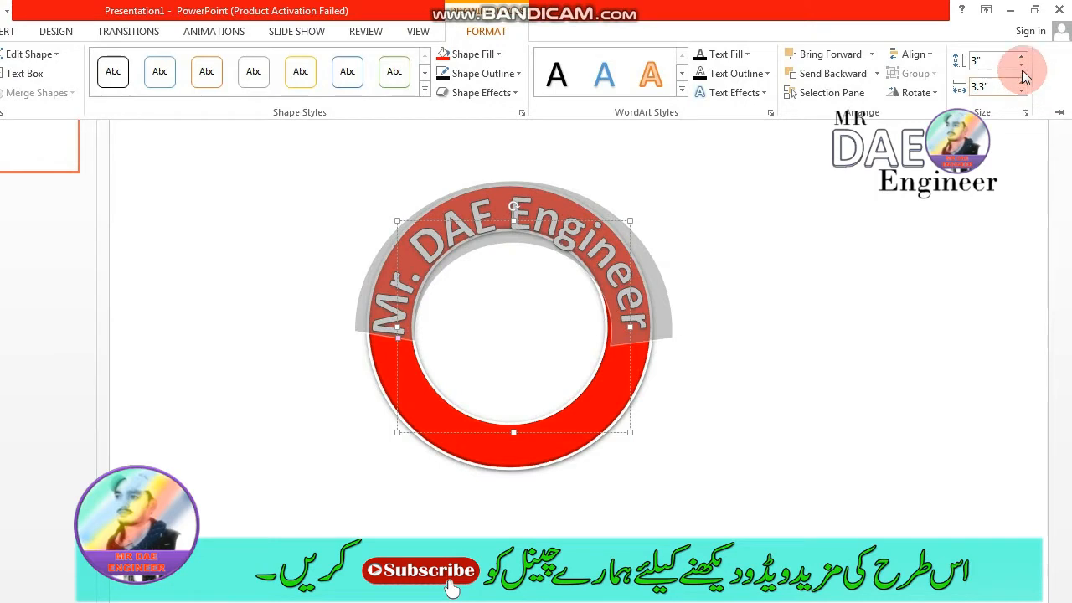
click(1022, 67)
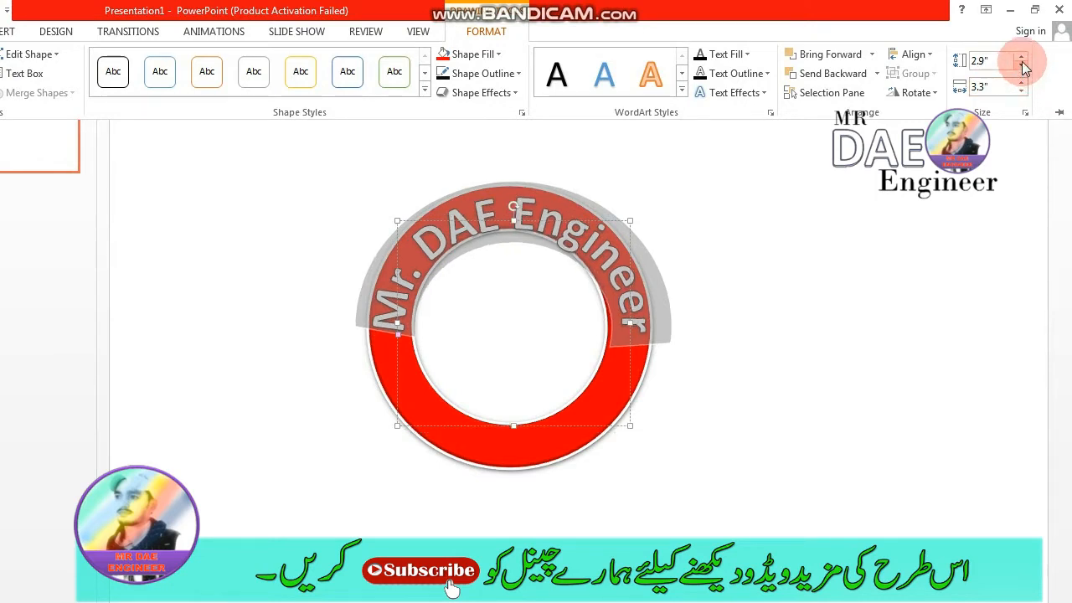
click(1022, 57)
click(1022, 57)
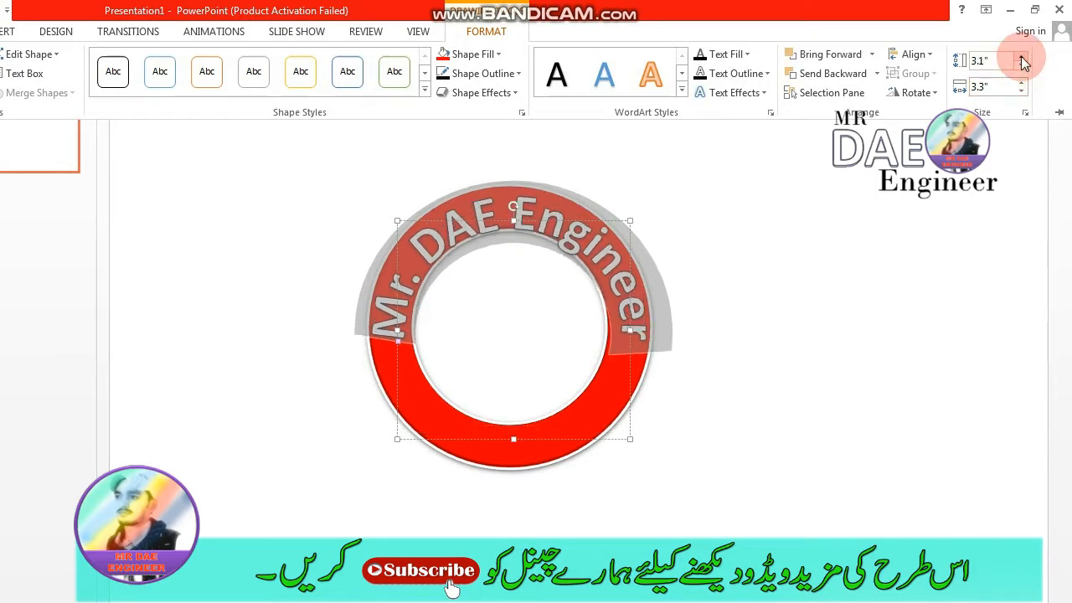
click(1021, 57)
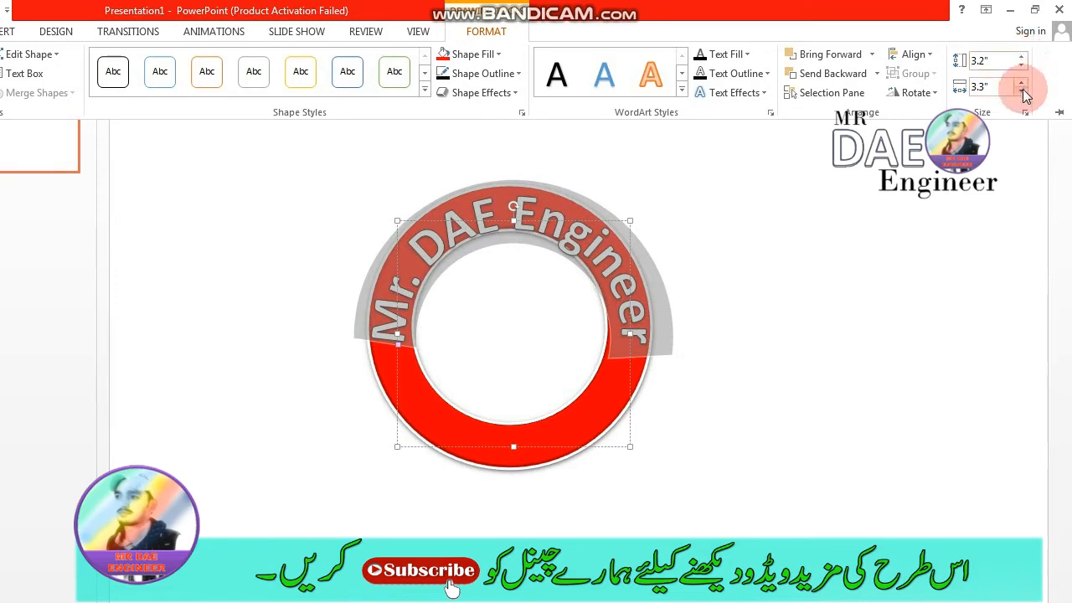
click(1022, 91)
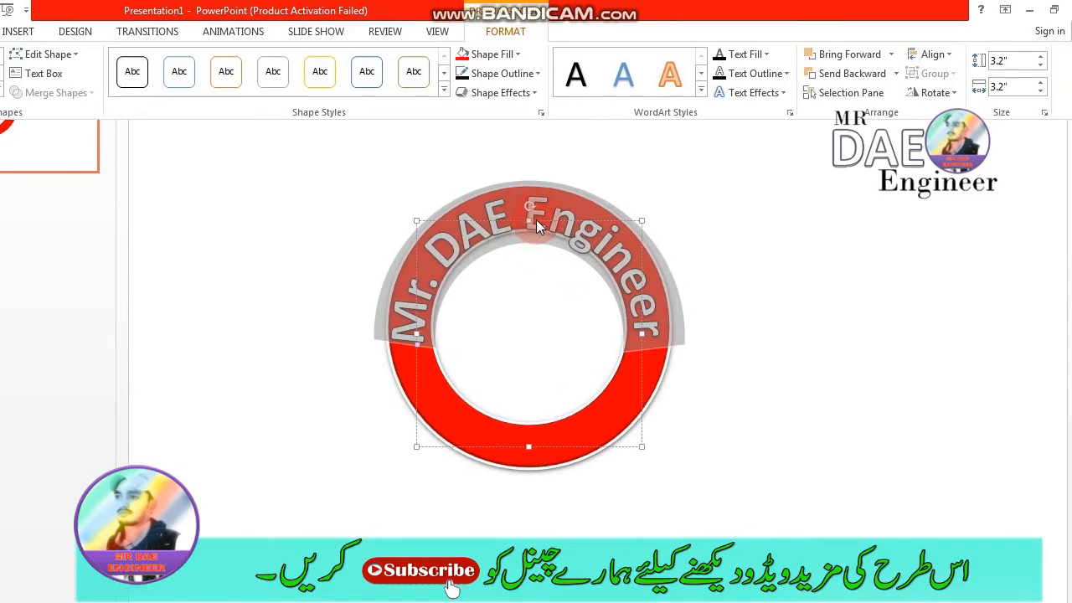
- Move the resized arched text up so its box shares the ring's centre horizontally and vertically
click(529, 222)
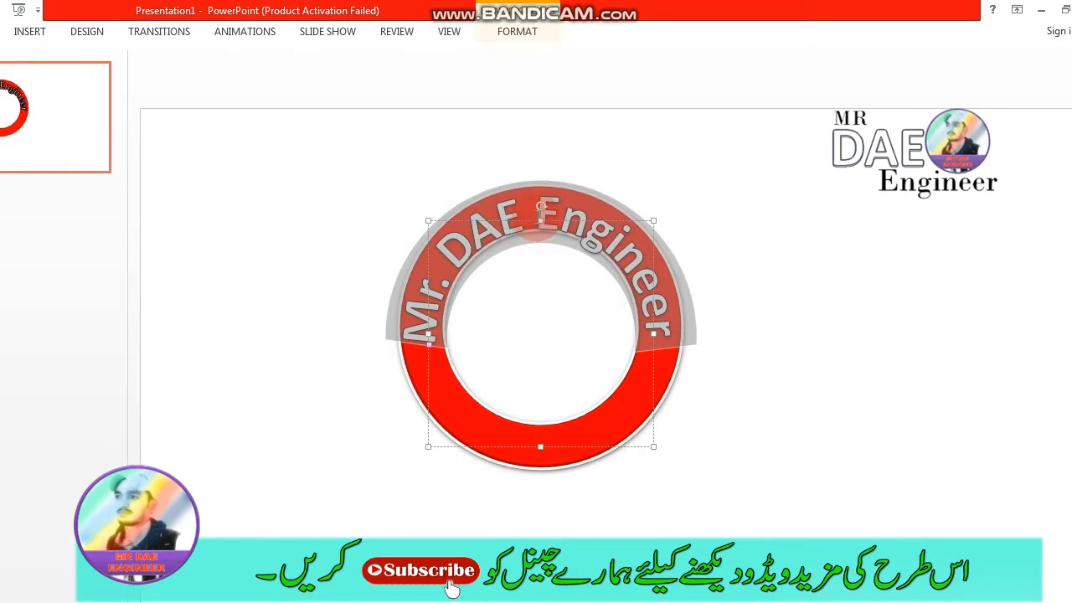
drag(538, 220, 536, 217)
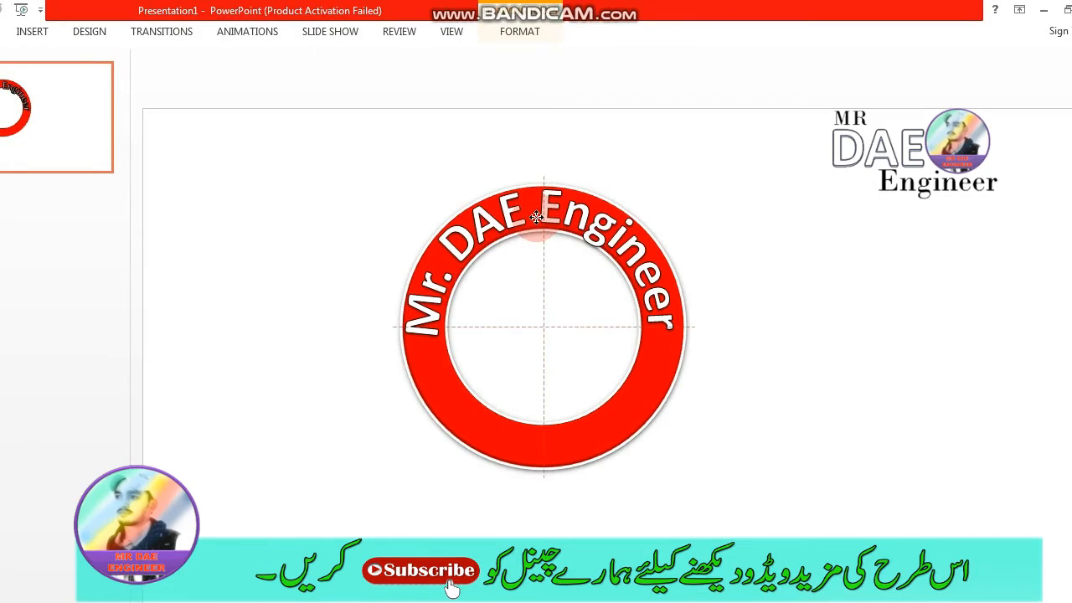
drag(535, 217, 536, 216)
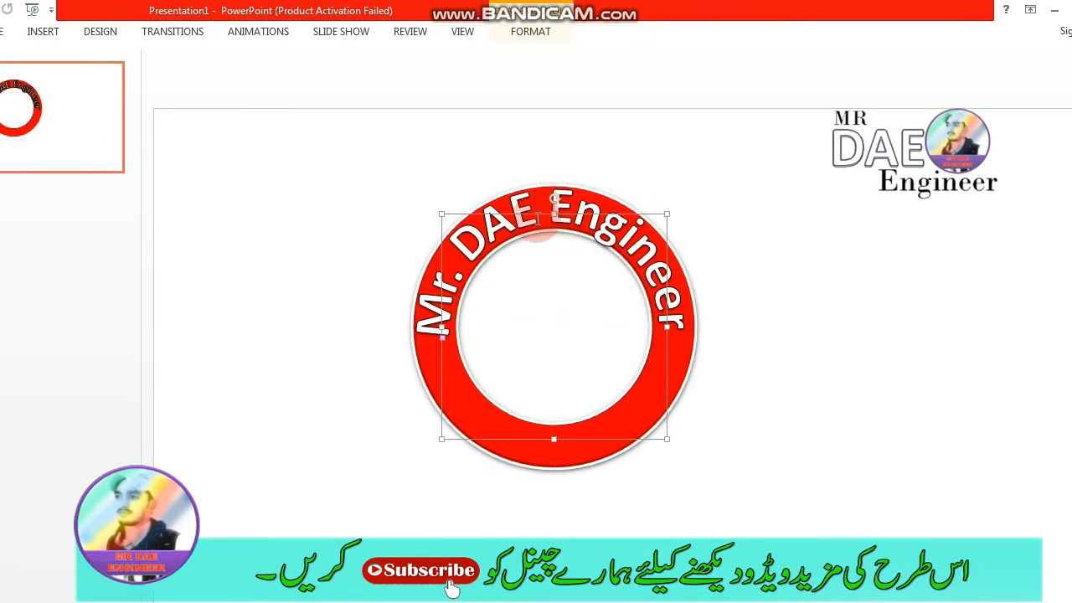
- Reduce the arched "Mr. DAE Engineer" text's font size to 48 and deselect it
triple_click(512, 224)
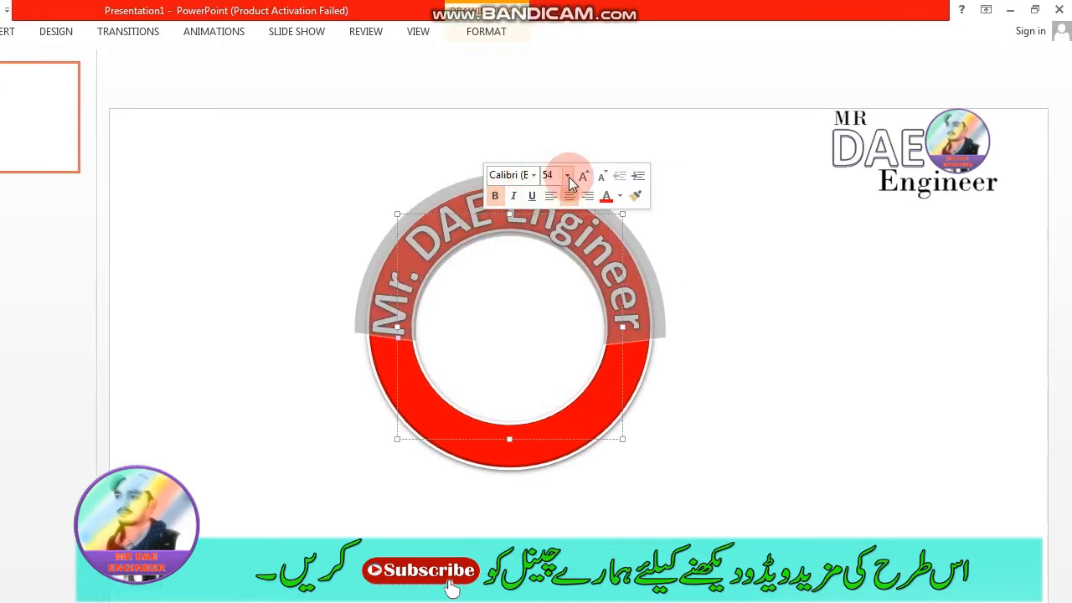
click(650, 178)
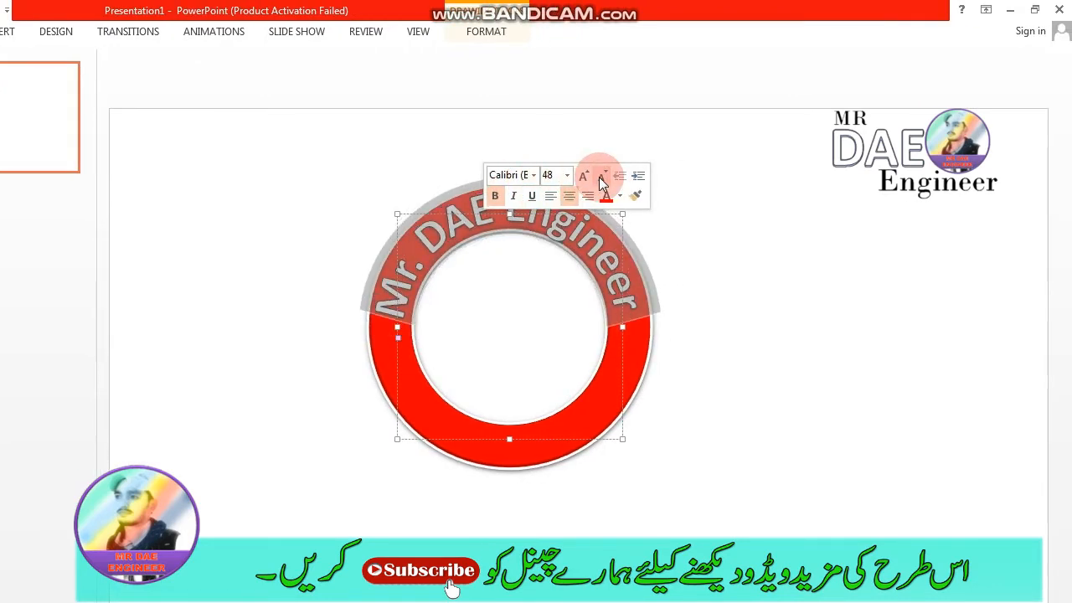
click(688, 301)
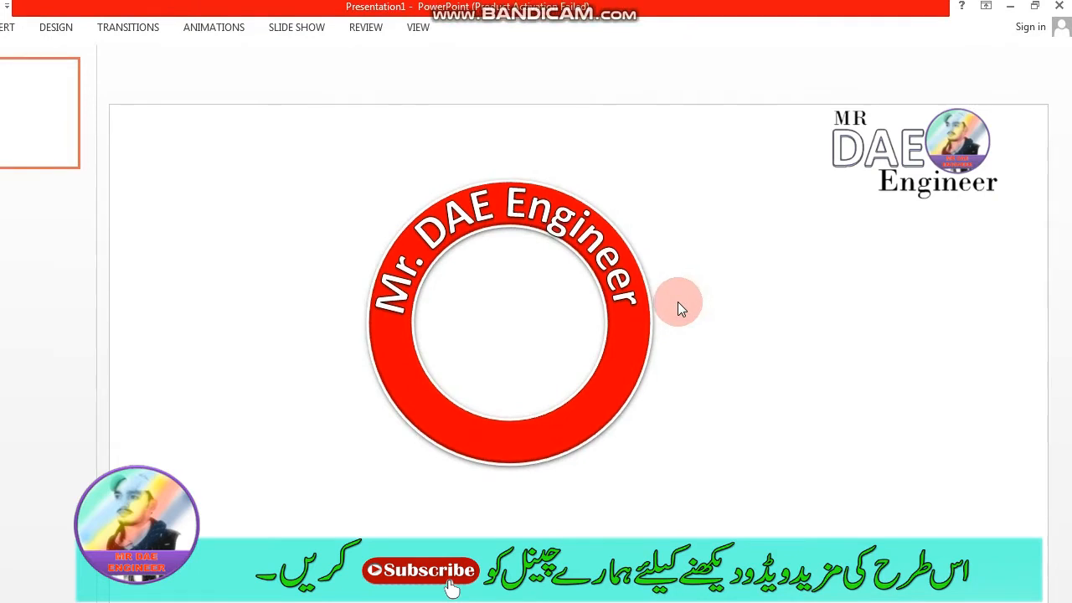
- Select all of the arched "Mr. DAE Engineer" text and reduce its box's width to 3"
click(501, 207)
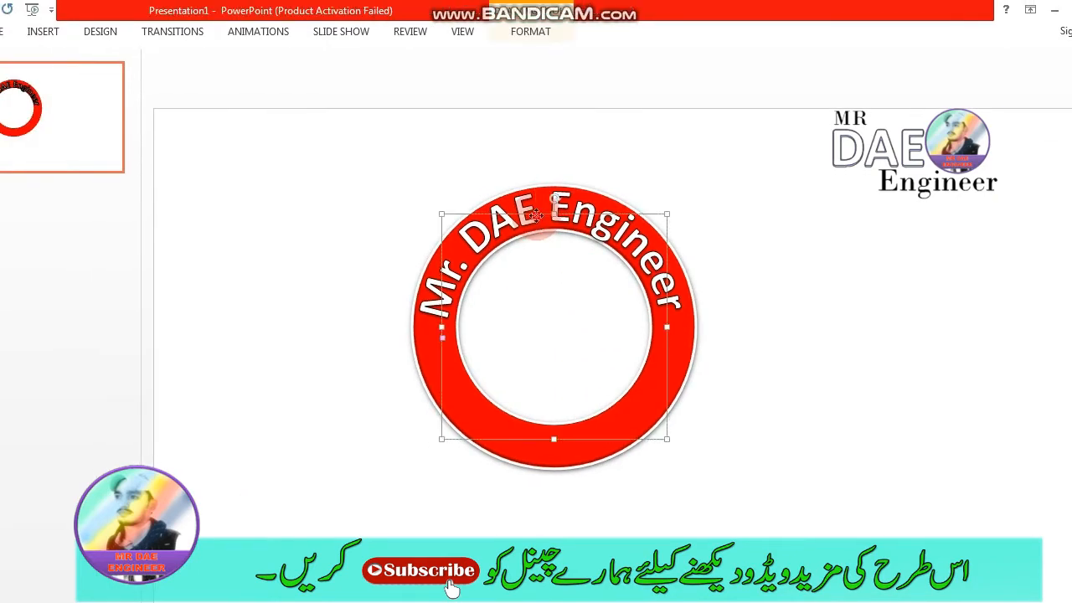
click(539, 211)
triple_click(540, 211)
double_click(540, 211)
double_click(540, 211)
triple_click(540, 211)
double_click(540, 211)
click(540, 211)
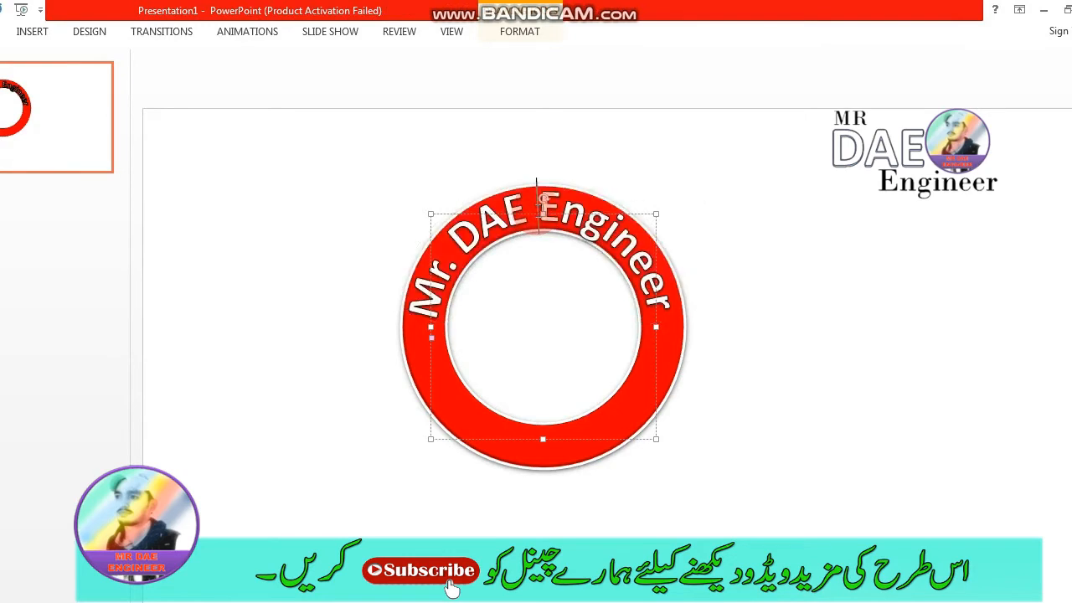
triple_click(540, 211)
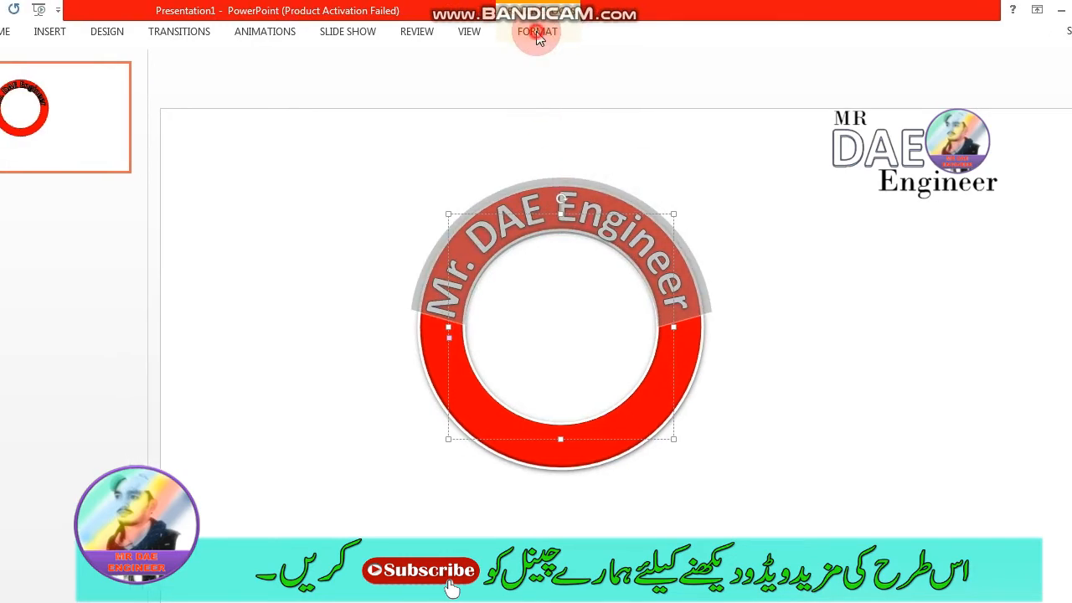
click(519, 31)
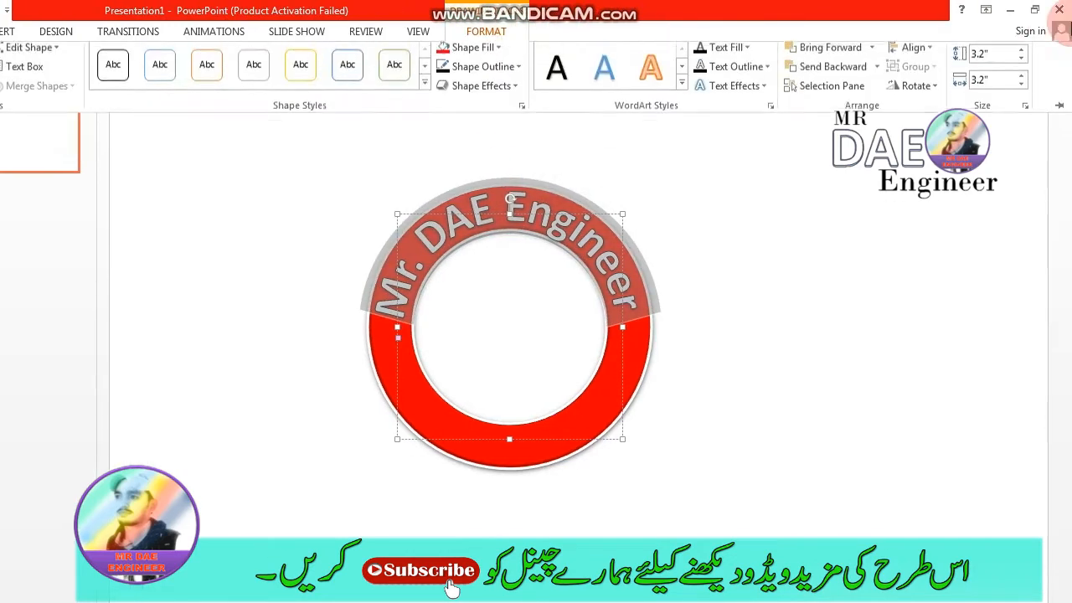
click(1022, 91)
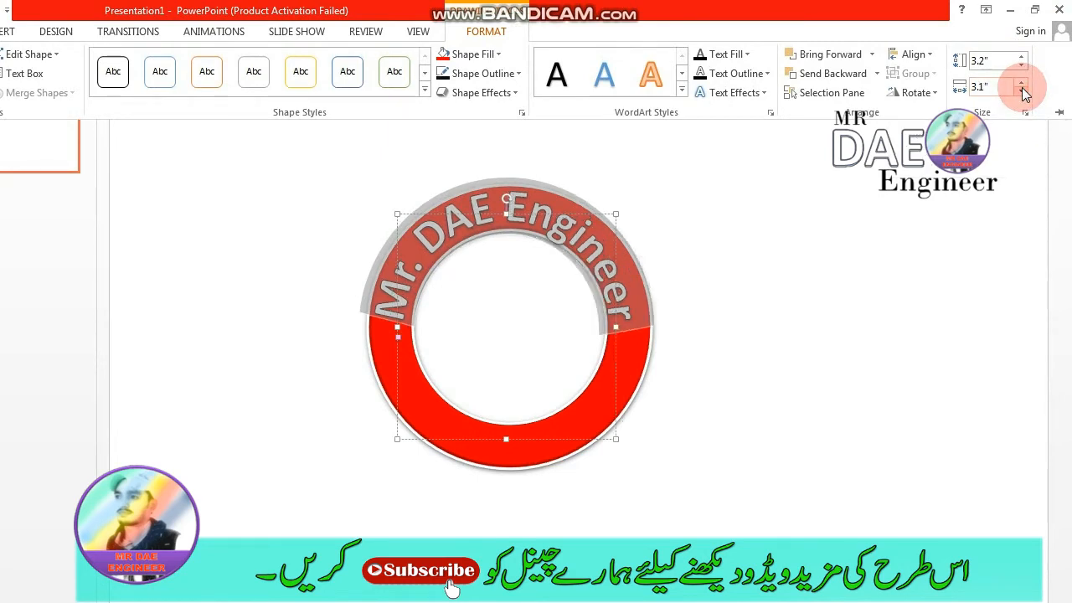
click(1022, 91)
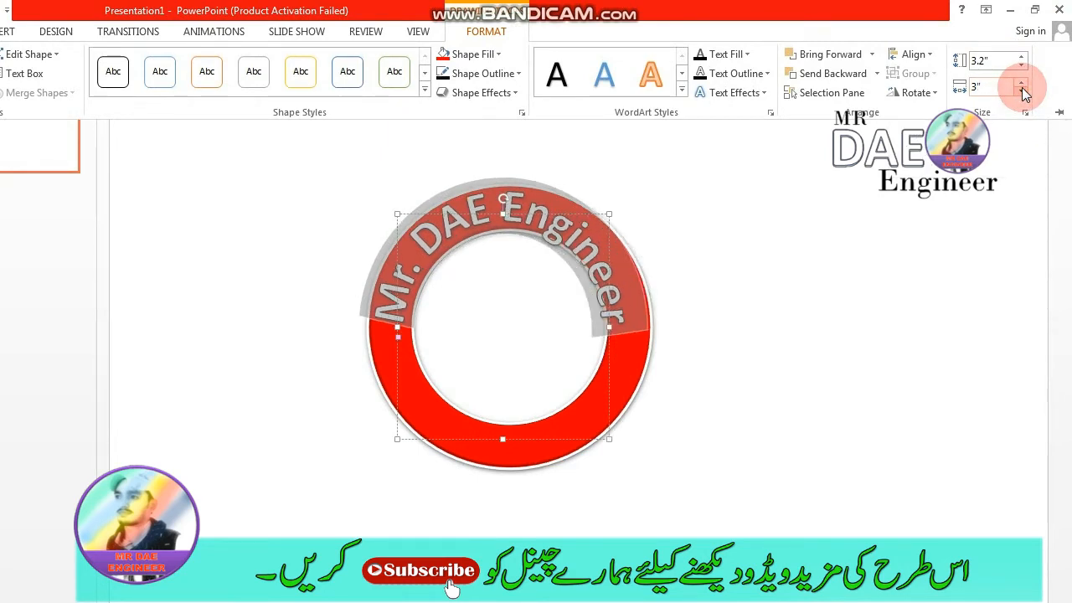
- Try several heights for the arched text box, settling on 3.6", and reduce its width to 2.9"
click(1021, 58)
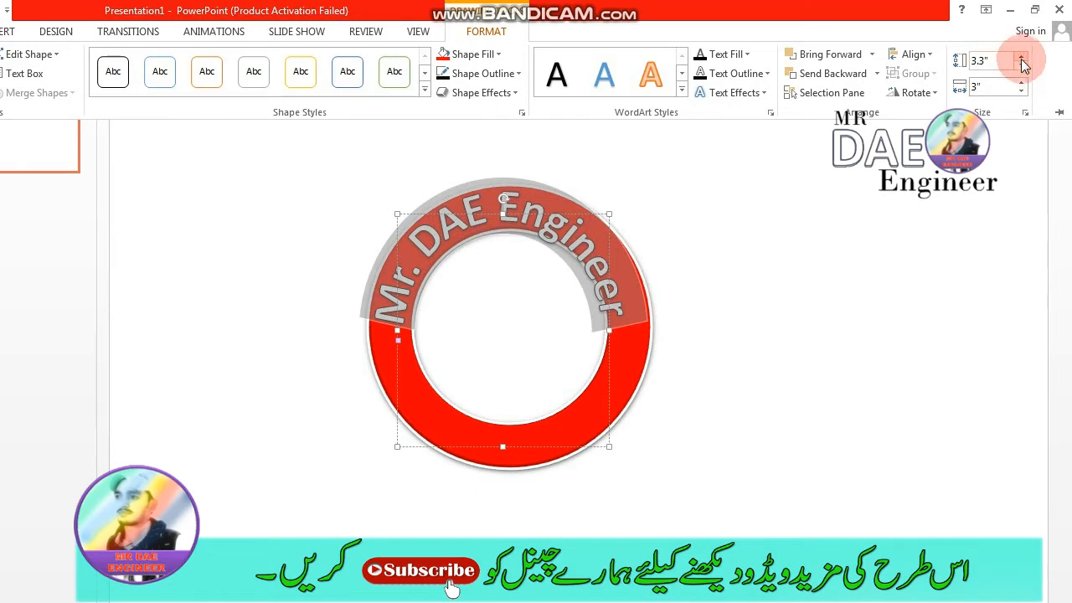
click(1022, 67)
click(1022, 67)
click(1021, 67)
click(1021, 67)
click(1022, 67)
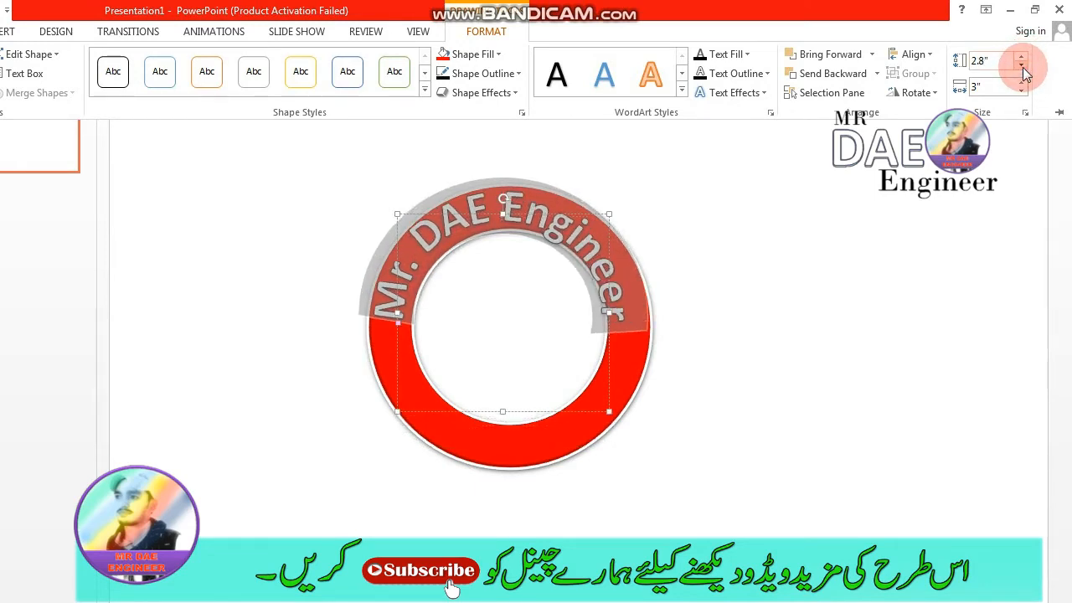
click(1021, 58)
click(1022, 59)
click(1022, 59)
click(1021, 59)
click(1022, 59)
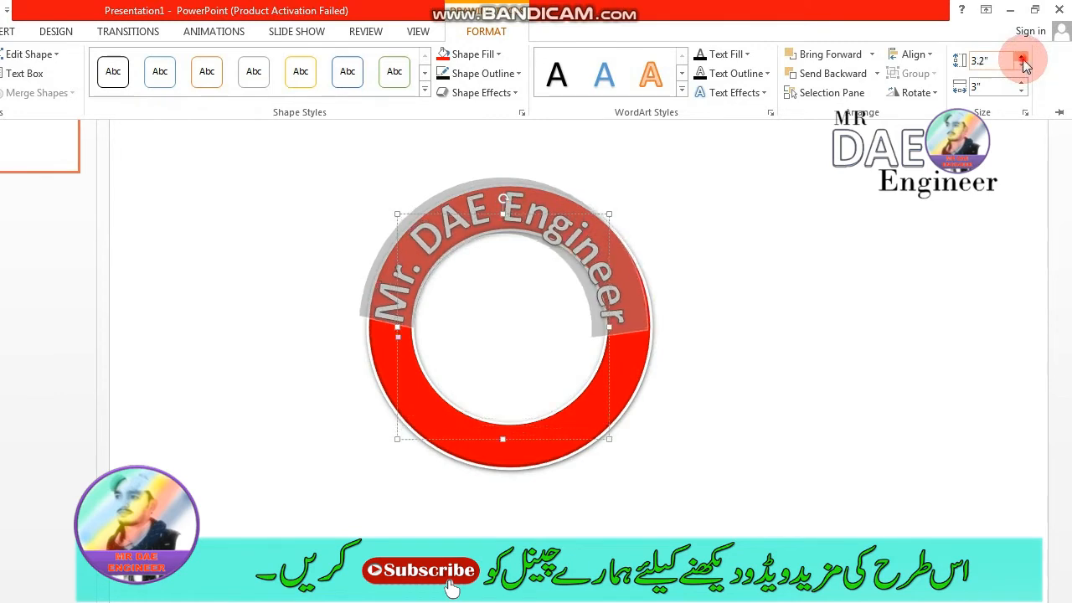
click(1022, 59)
click(1021, 59)
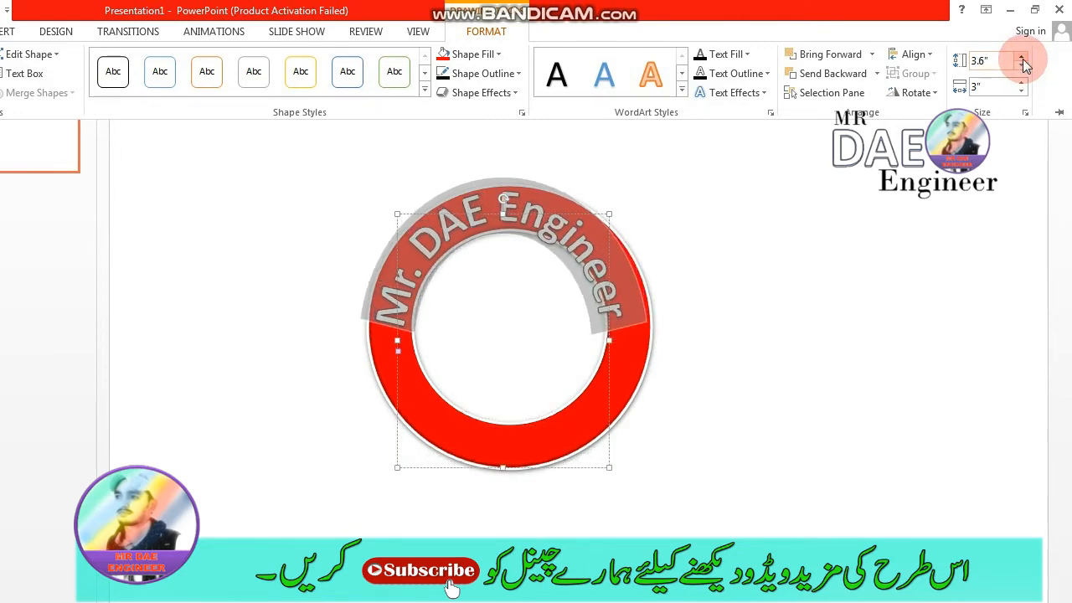
click(1022, 92)
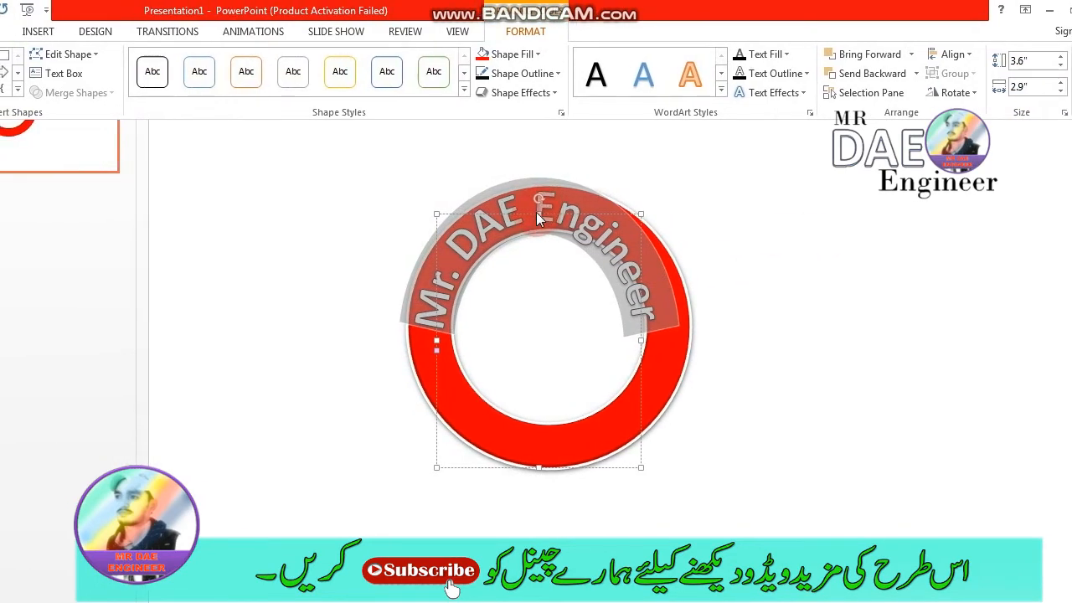
- Move the arched text box slightly down, widen it, and re-centre it horizontally on the red ring
mouse_move(538, 216)
mouse_down()
mouse_move(548, 219)
mouse_move(536, 223)
mouse_up()
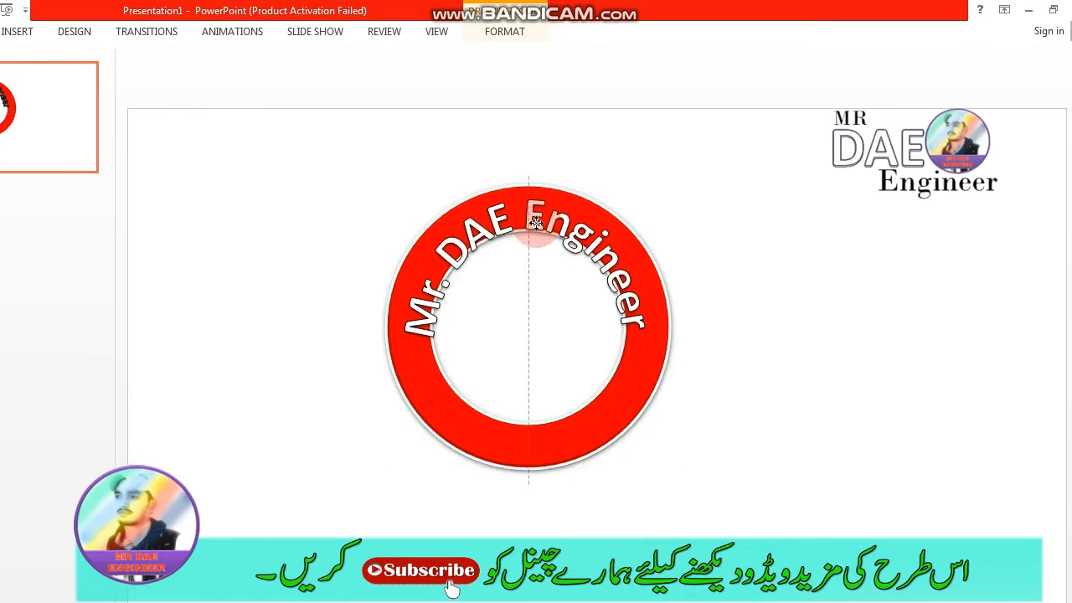
click(512, 40)
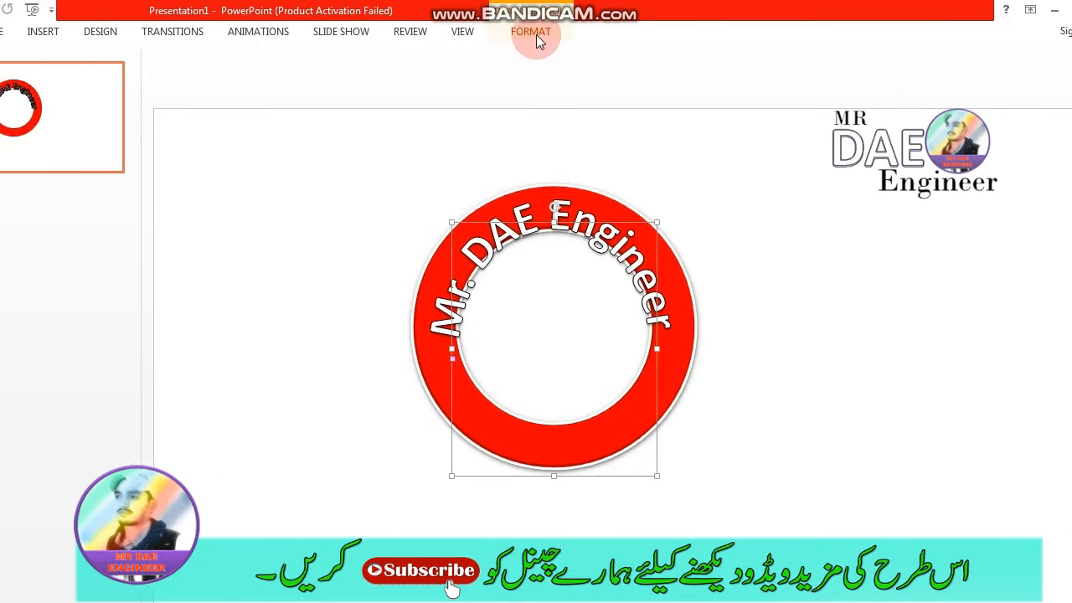
click(1021, 83)
click(1021, 82)
click(1021, 83)
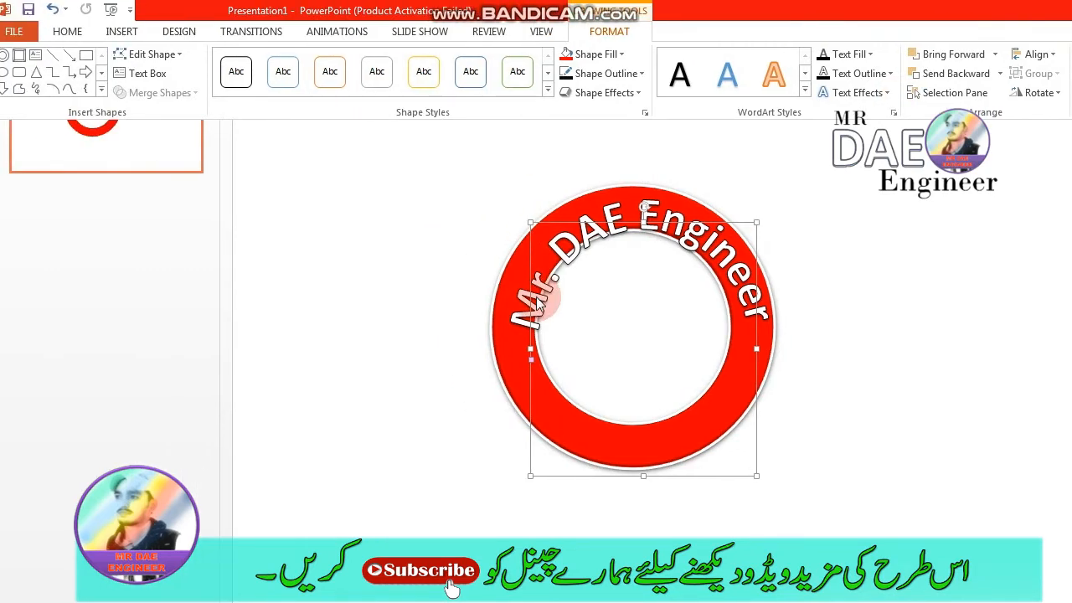
click(413, 306)
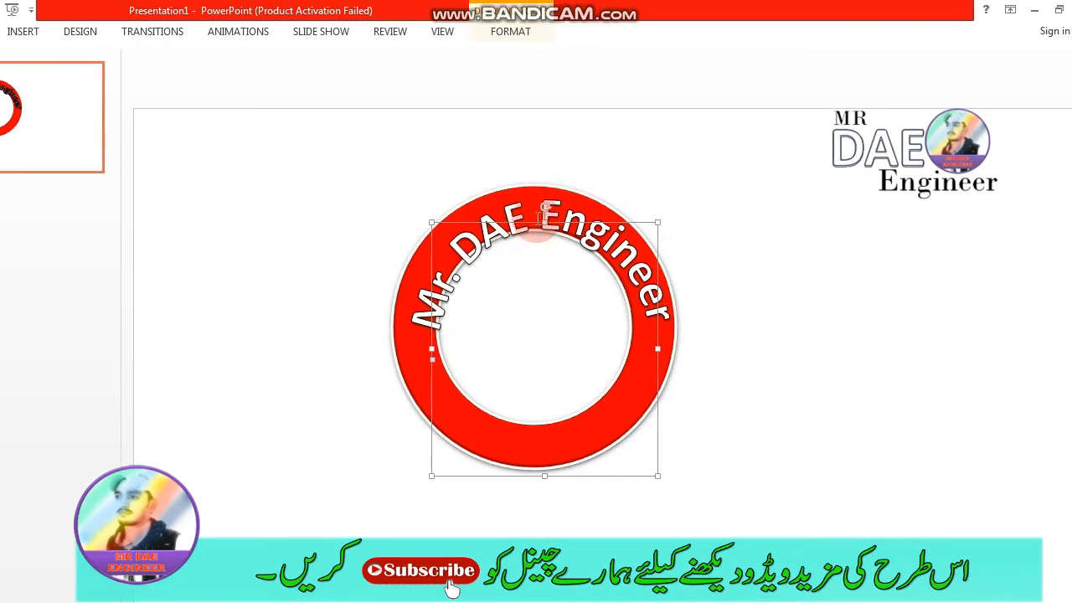
mouse_move(536, 221)
mouse_down()
mouse_move(520, 221)
mouse_move(538, 222)
mouse_up()
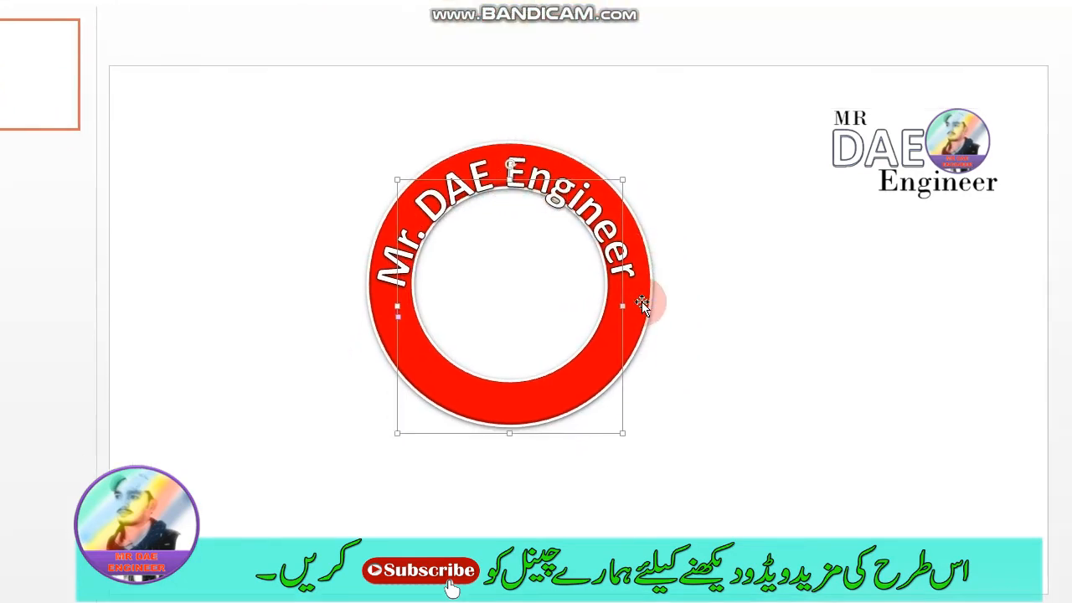
- Stretch the arched text box slightly outward on both sides and upward so the lettering fits the ring's band
drag(622, 302, 636, 300)
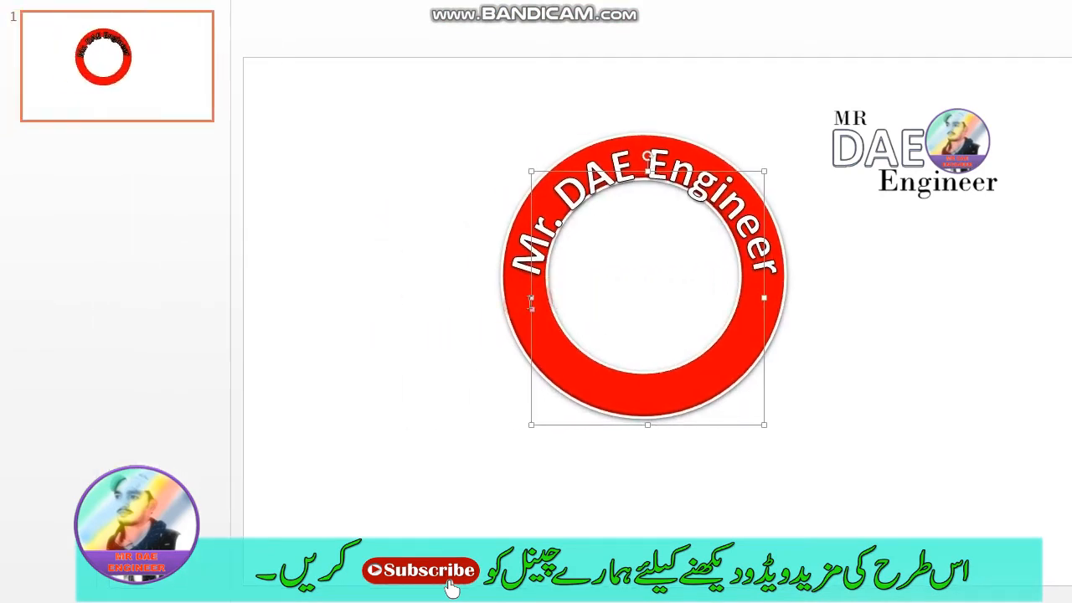
drag(537, 303, 522, 302)
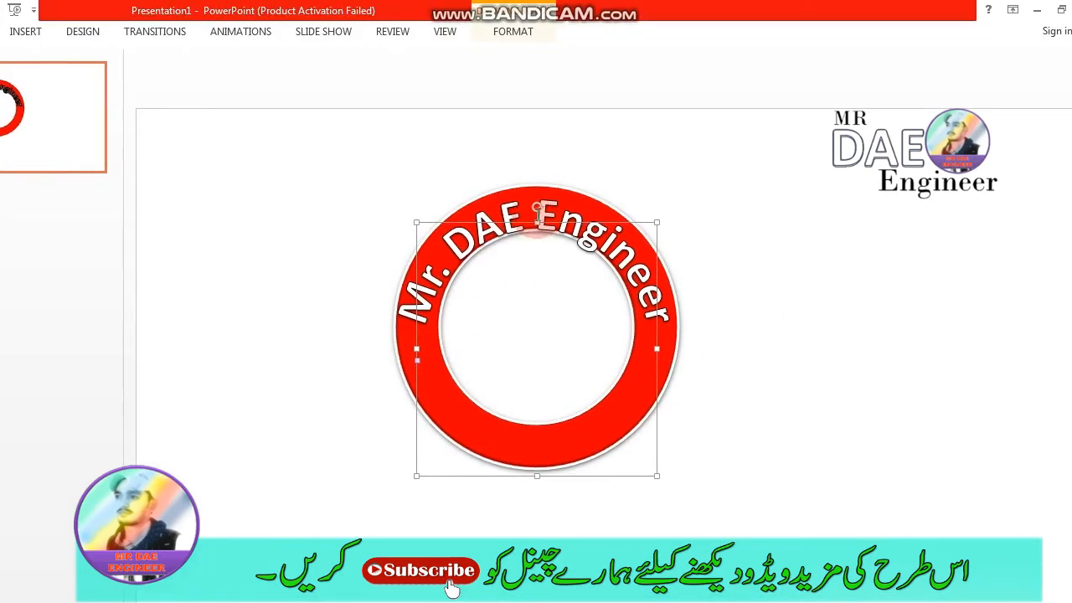
drag(536, 218, 537, 211)
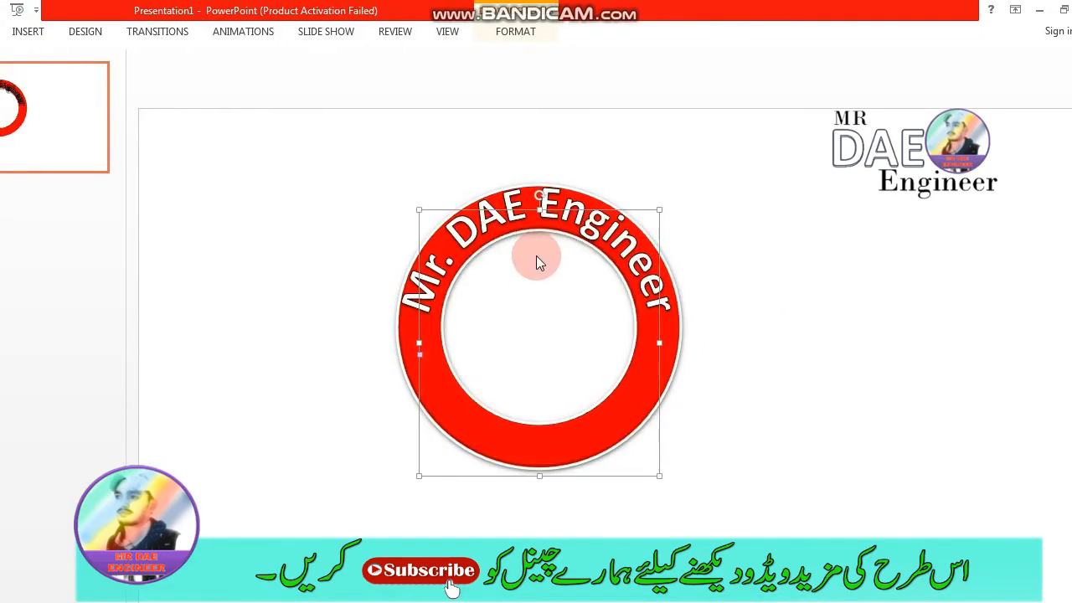
- Nudge the arched text down in fine increments to centre it within the ring's band, and deselect it
key(ctrl+Down)
key(ctrl+Down)
key(ctrl+Down)
key(ctrl+Down)
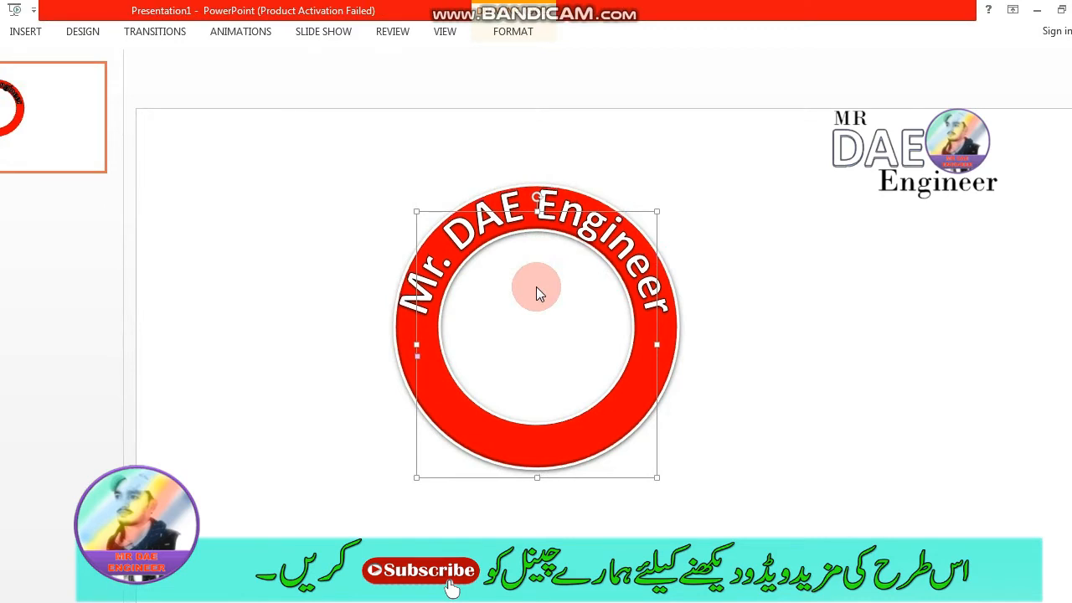
key(ctrl+Down)
key(ctrl+Down)
key(ctrl+Down)
key(ctrl+Down)
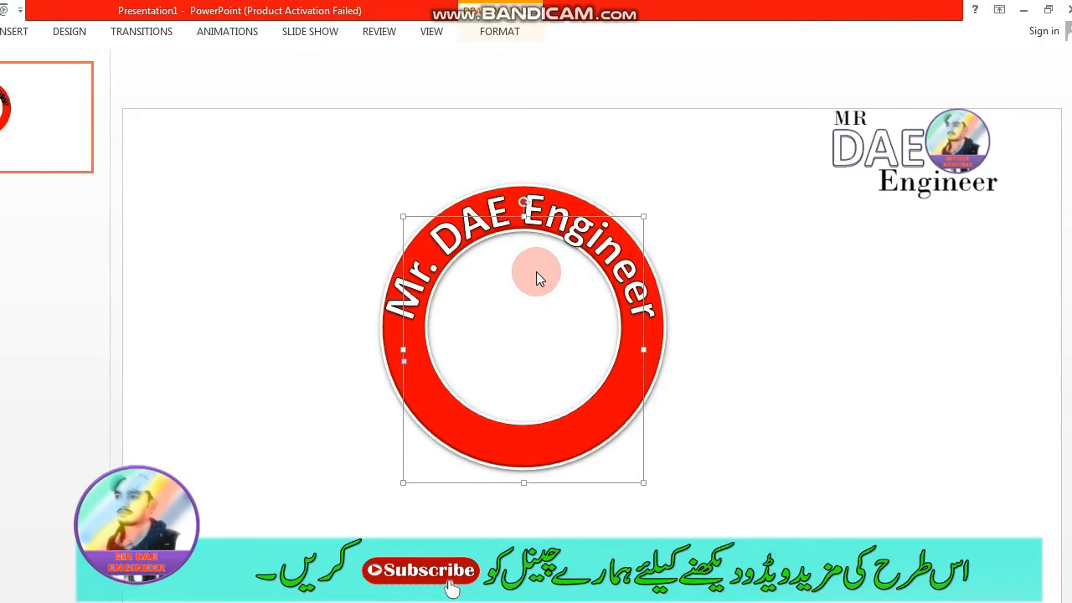
click(791, 271)
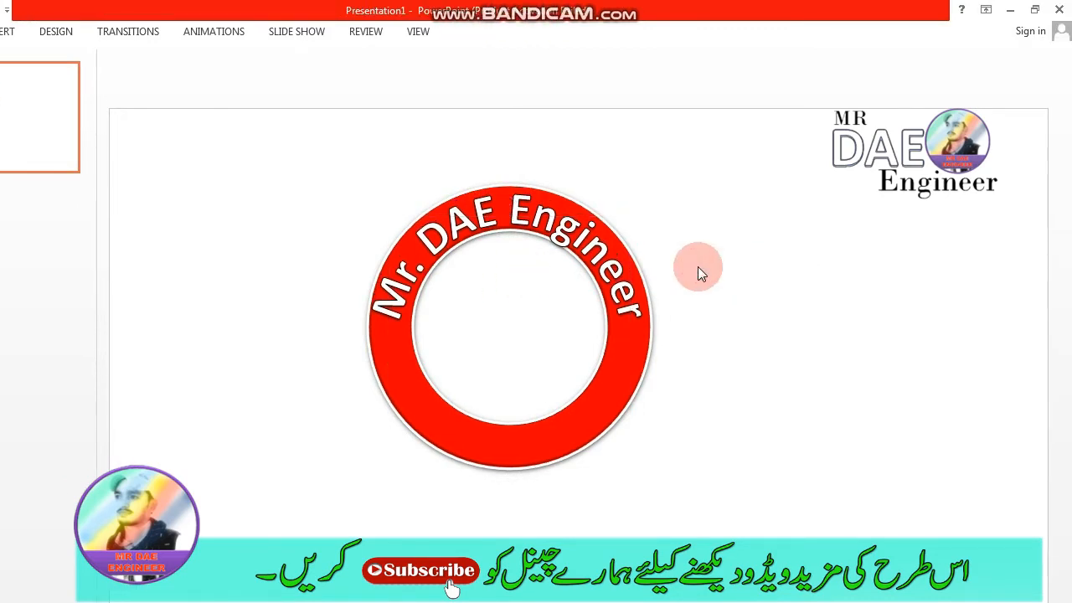
- Align the arched text horizontally with the ring's centre and deselect it
click(504, 234)
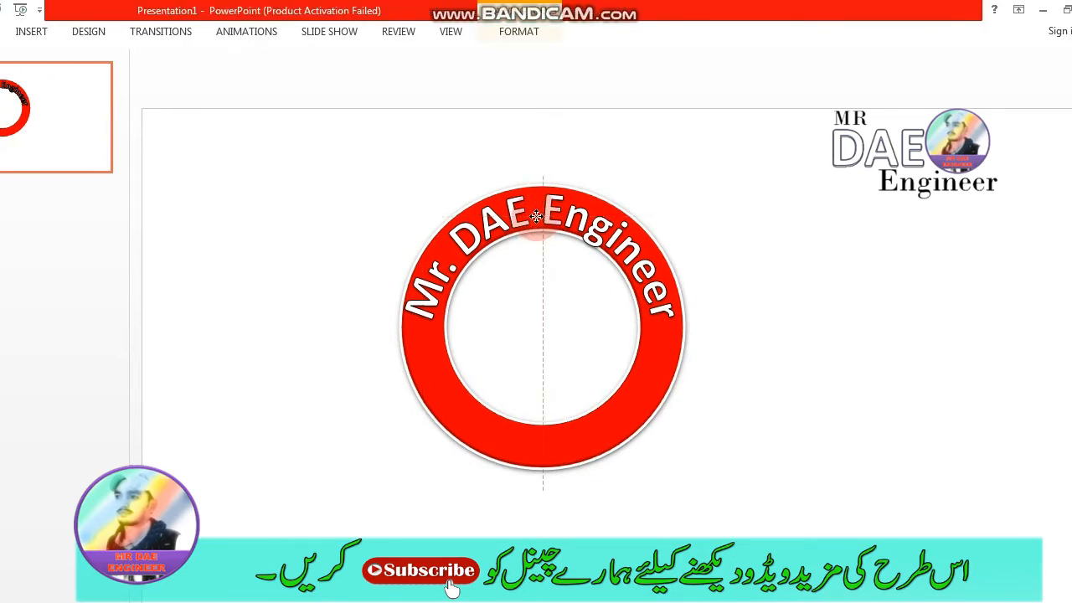
drag(535, 216, 536, 214)
click(798, 343)
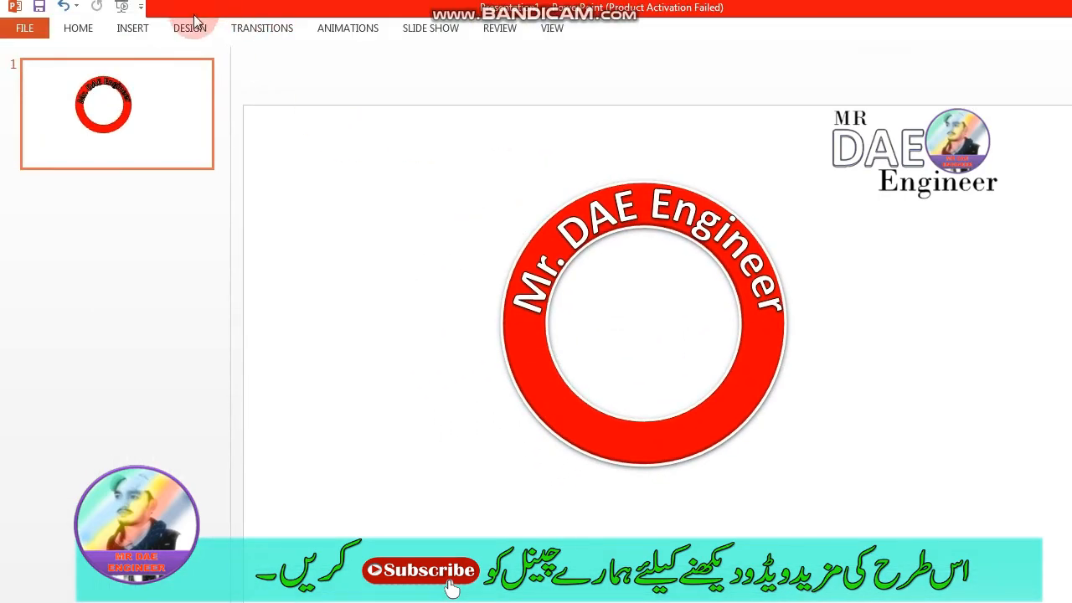
- Draw a small five-point star about 0.39" high by 0.46" wide on the blank slide area beside the ring
click(133, 27)
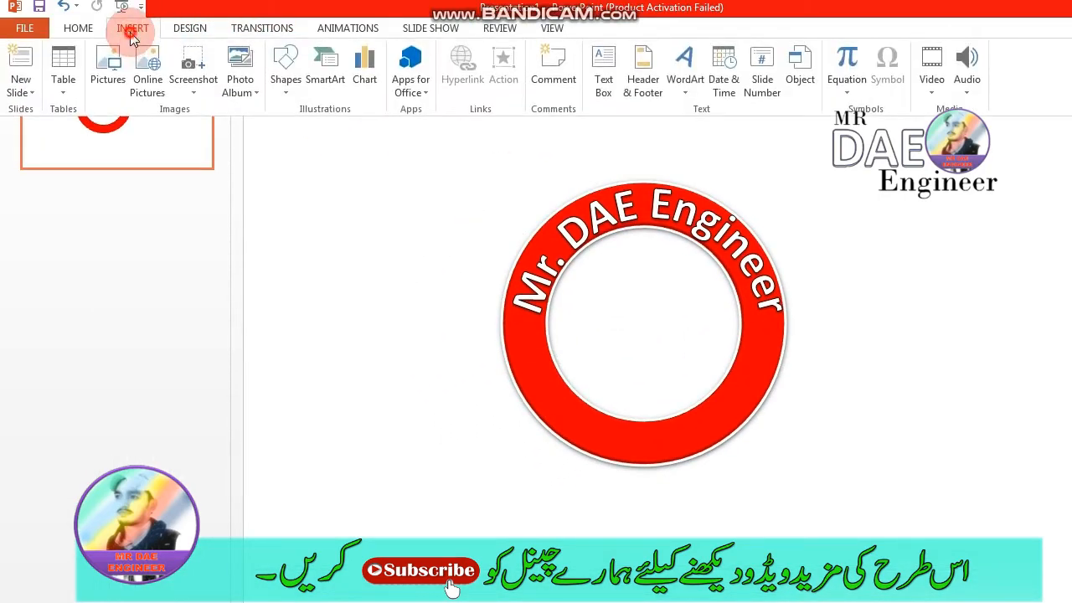
click(287, 83)
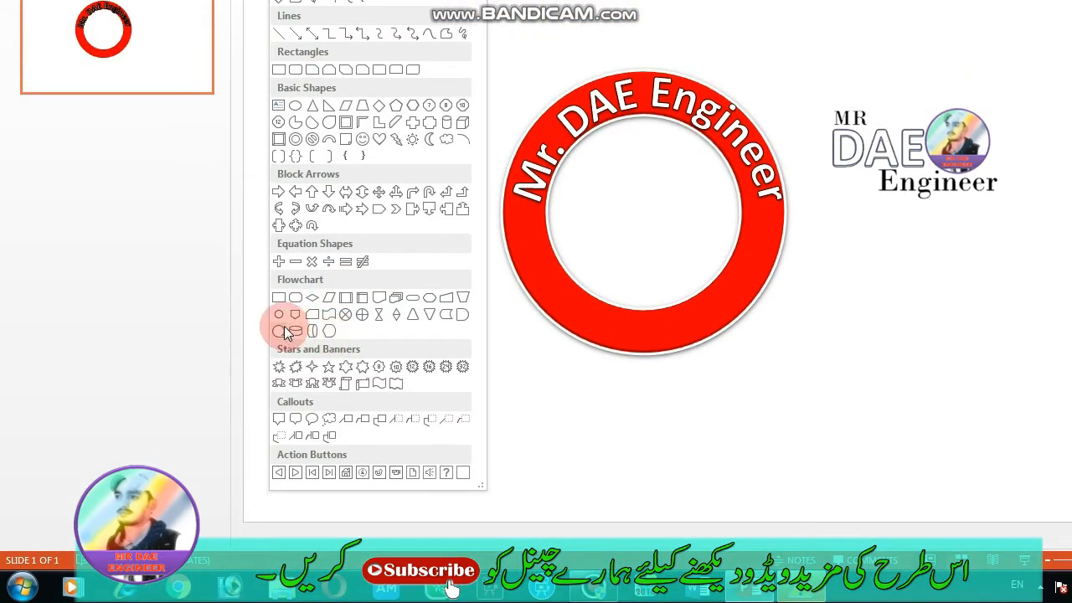
click(327, 372)
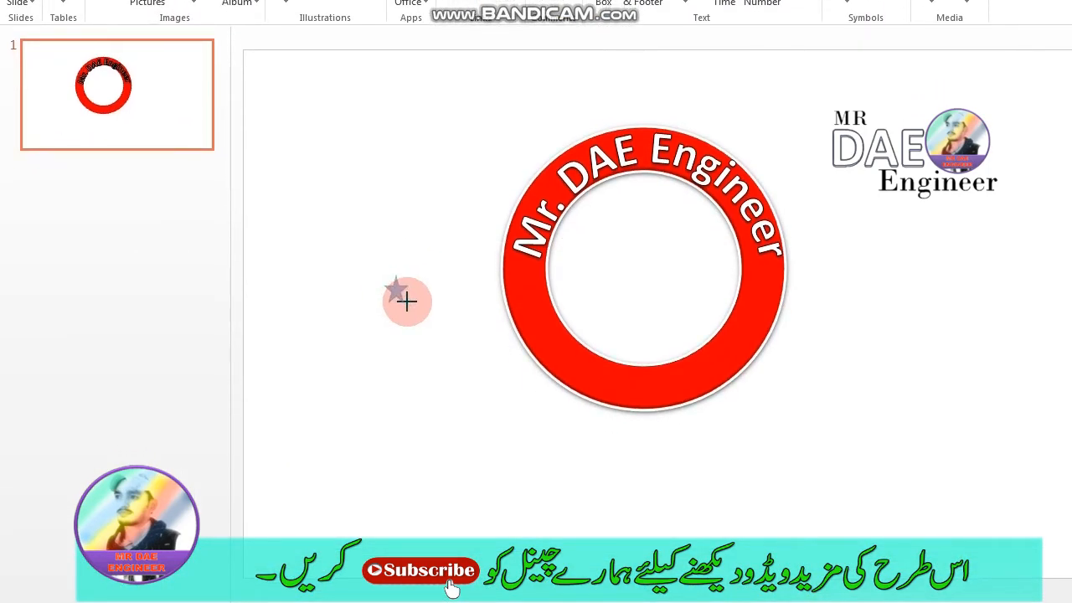
click(408, 301)
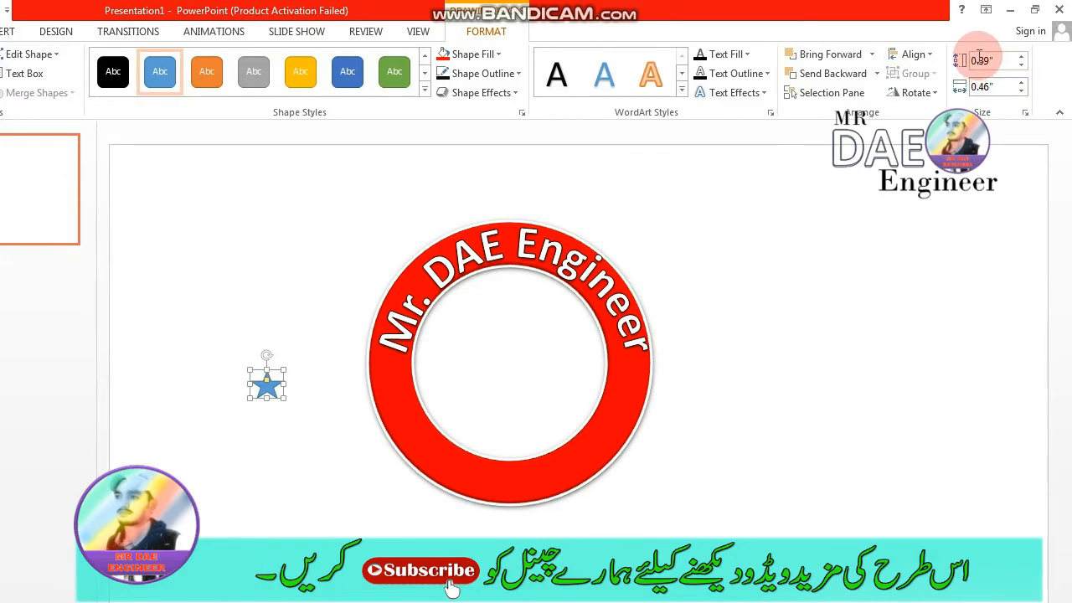
- Set the star's size to 0.5" high by 0.5" wide and deselect it
double_click(989, 61)
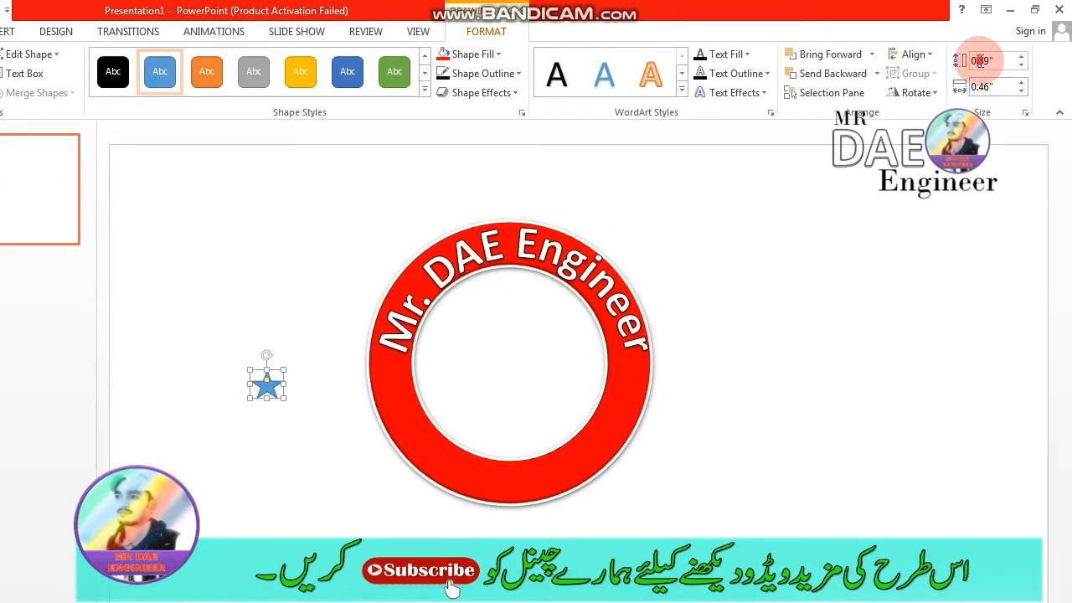
text(1)
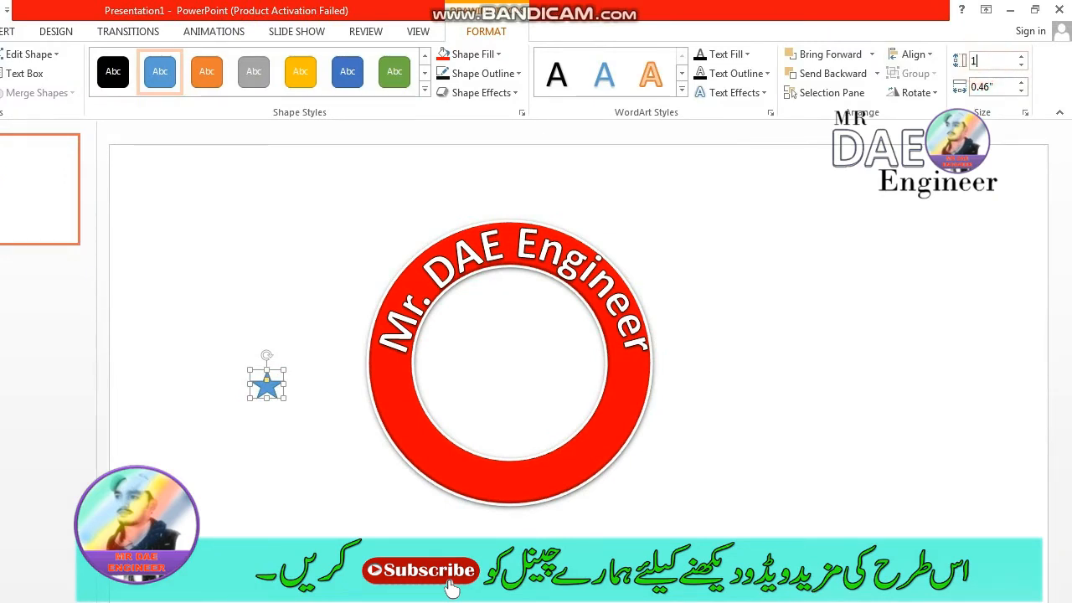
key(Return)
click(991, 87)
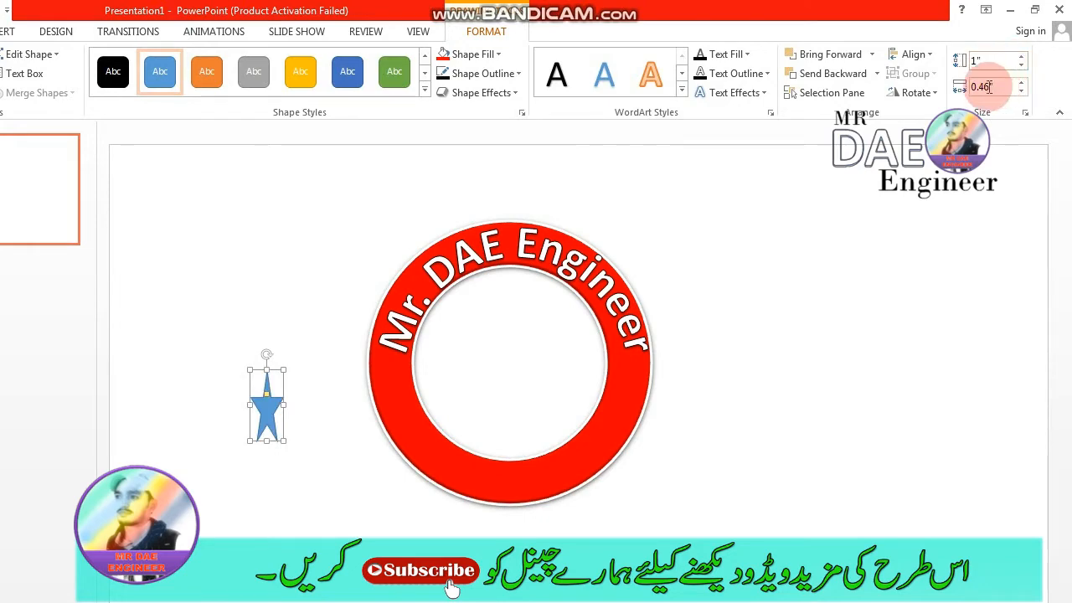
text(1)
key(Return)
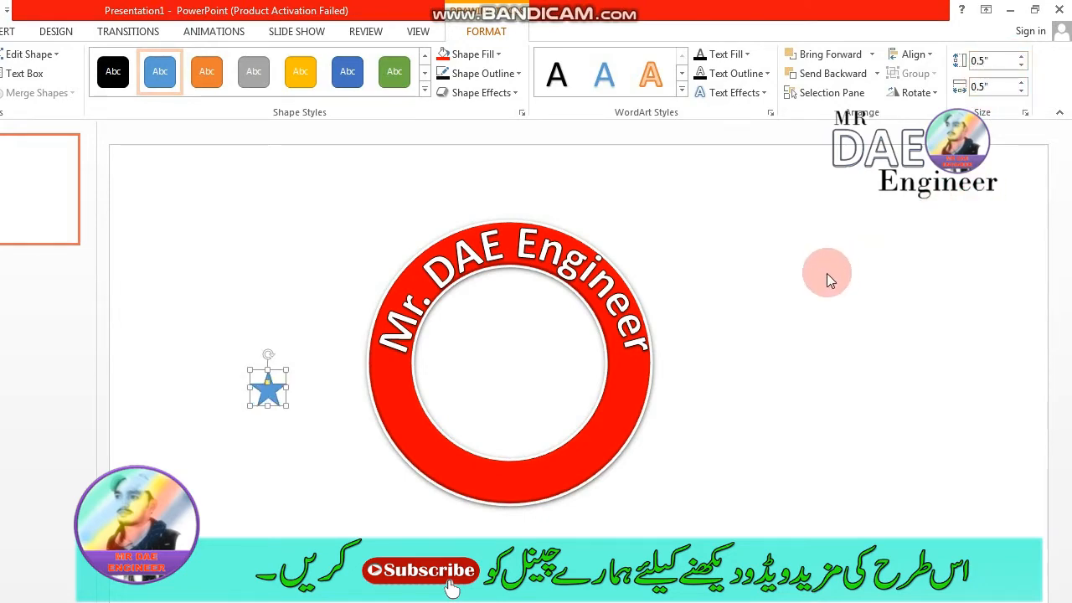
click(777, 339)
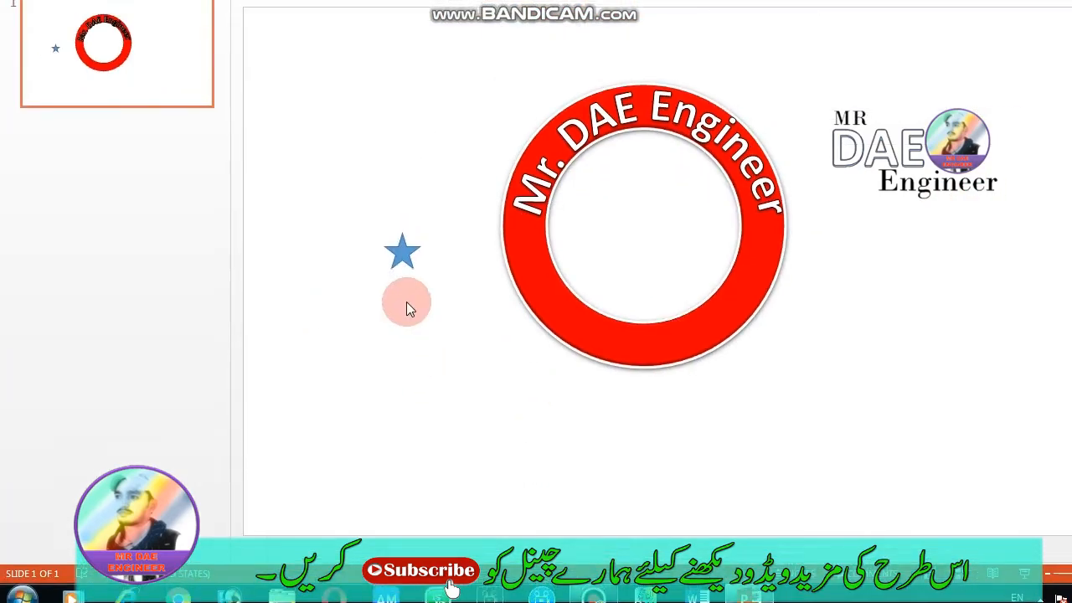
- Apply the second preset shape effect to the small star beside the ring and fill the star with red
click(268, 356)
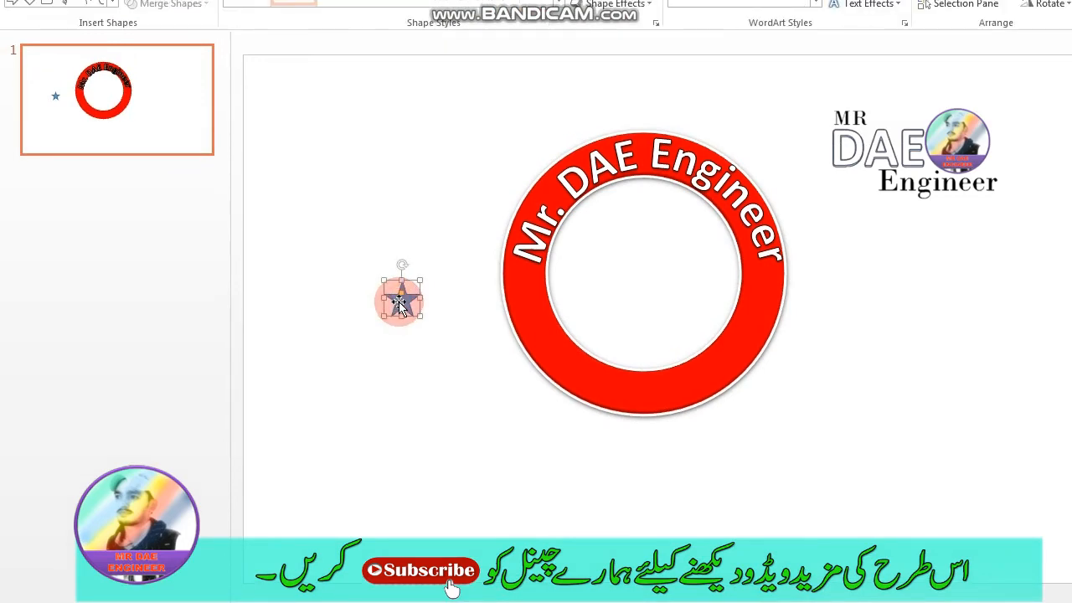
click(652, 8)
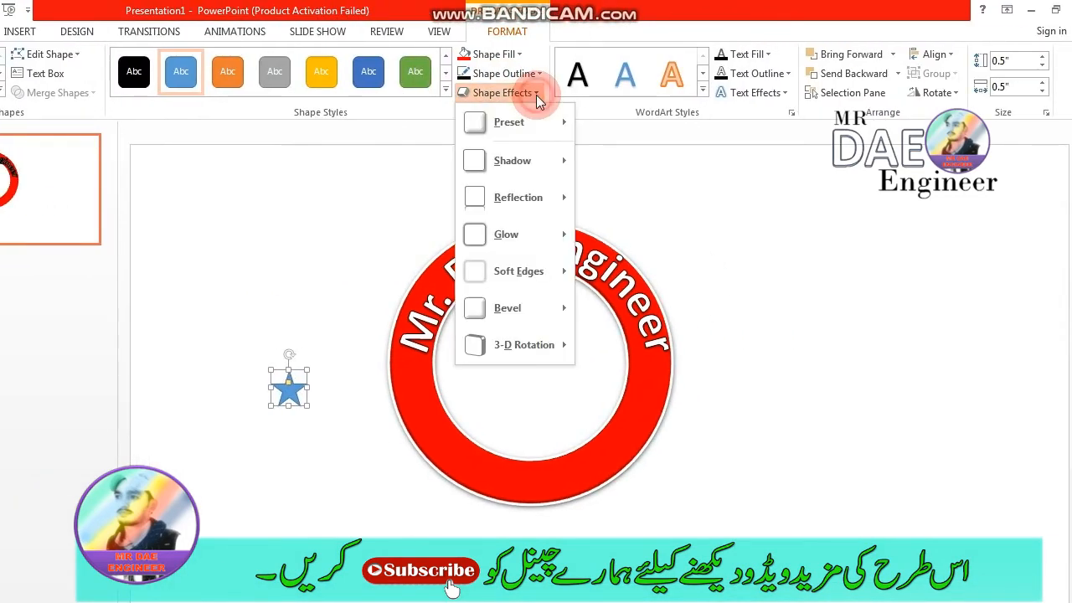
mouse_move(544, 123)
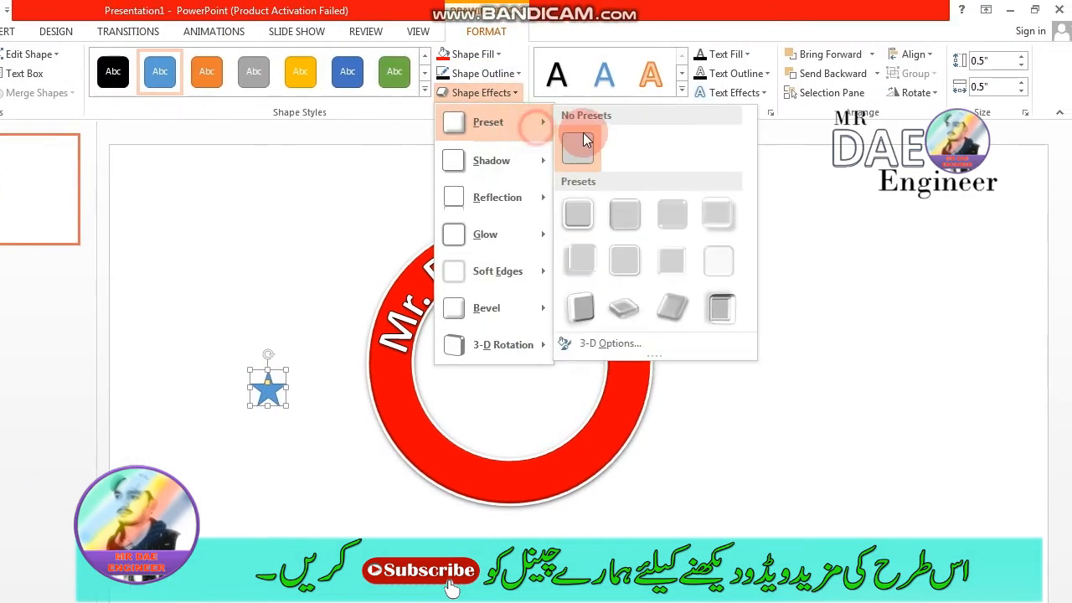
click(646, 222)
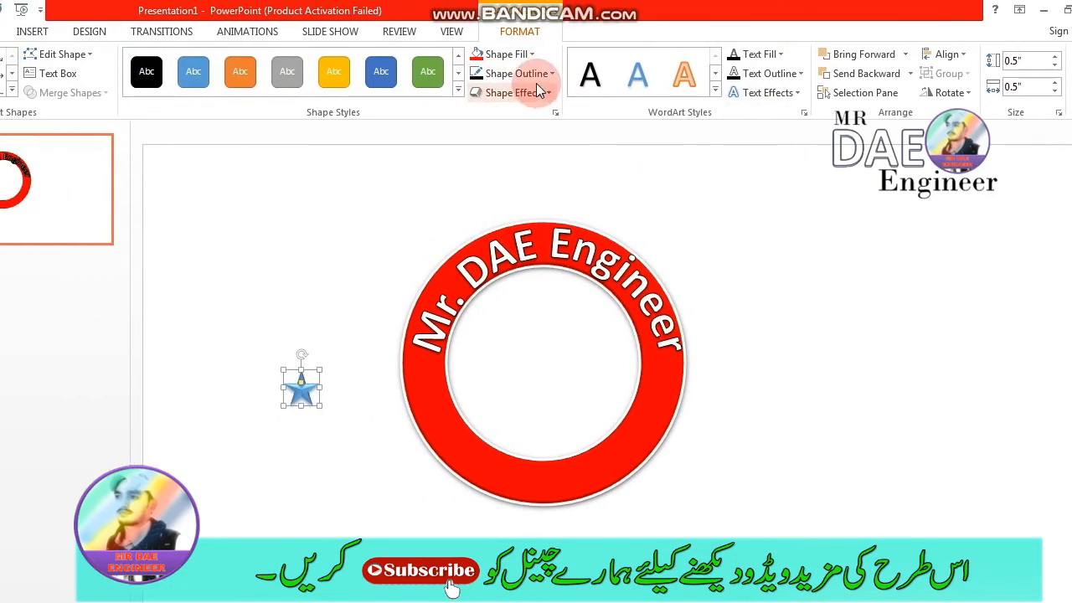
click(526, 53)
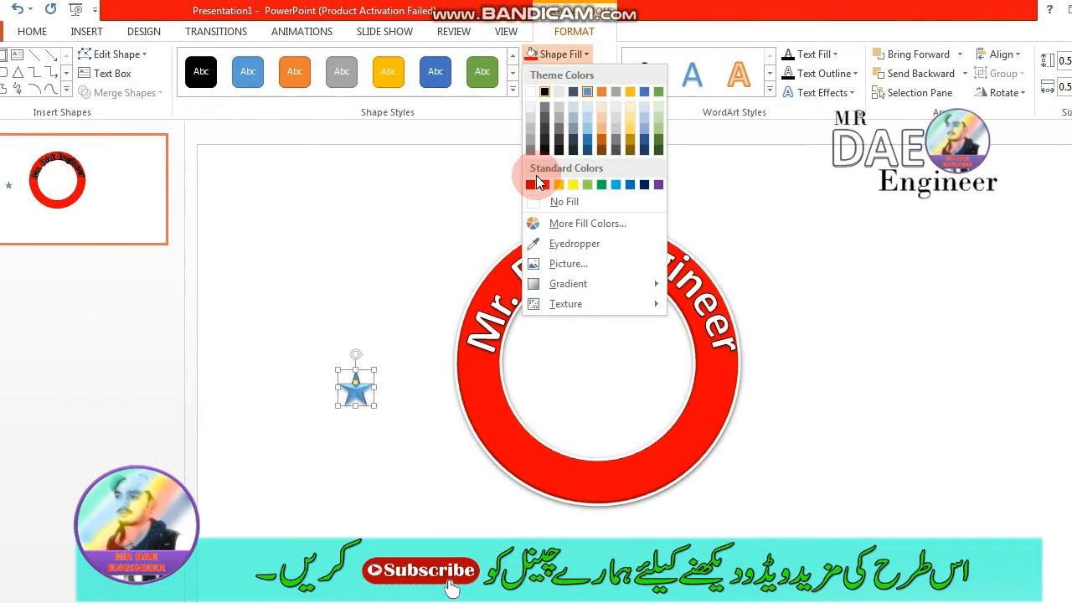
click(536, 185)
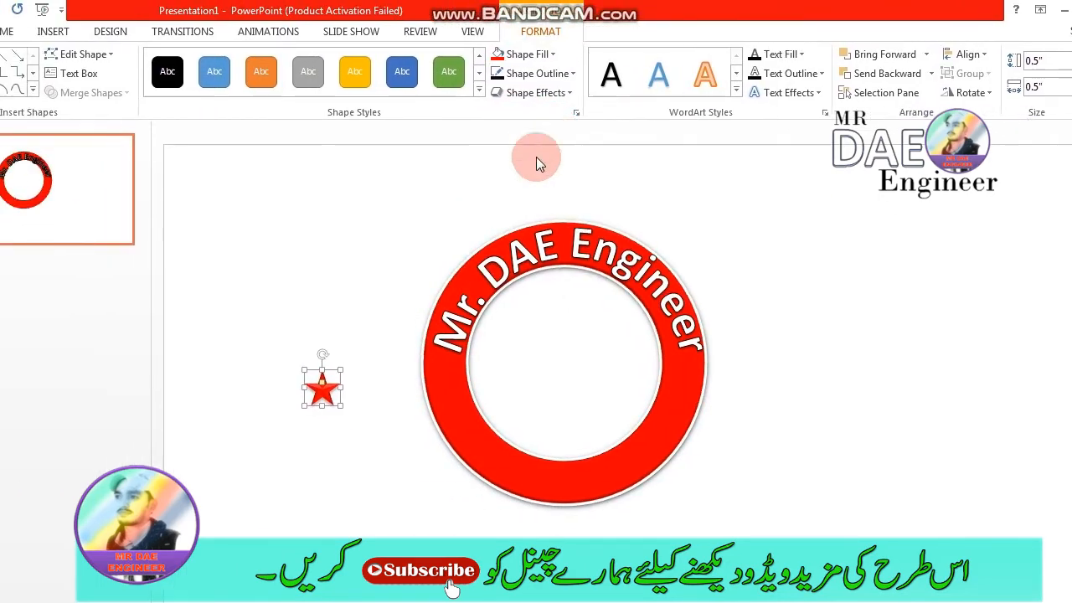
click(629, 92)
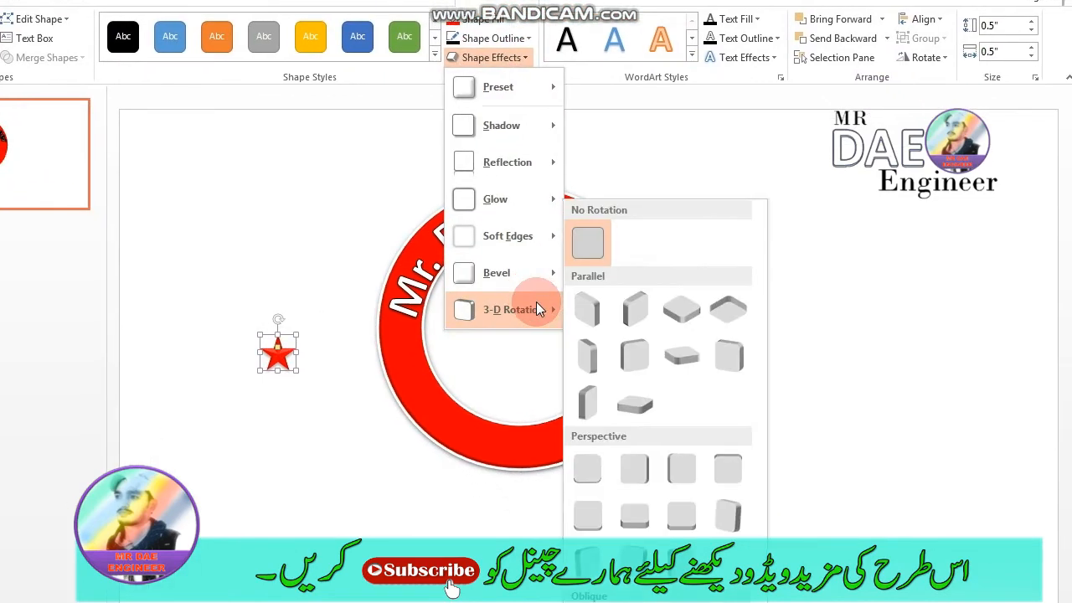
mouse_move(533, 279)
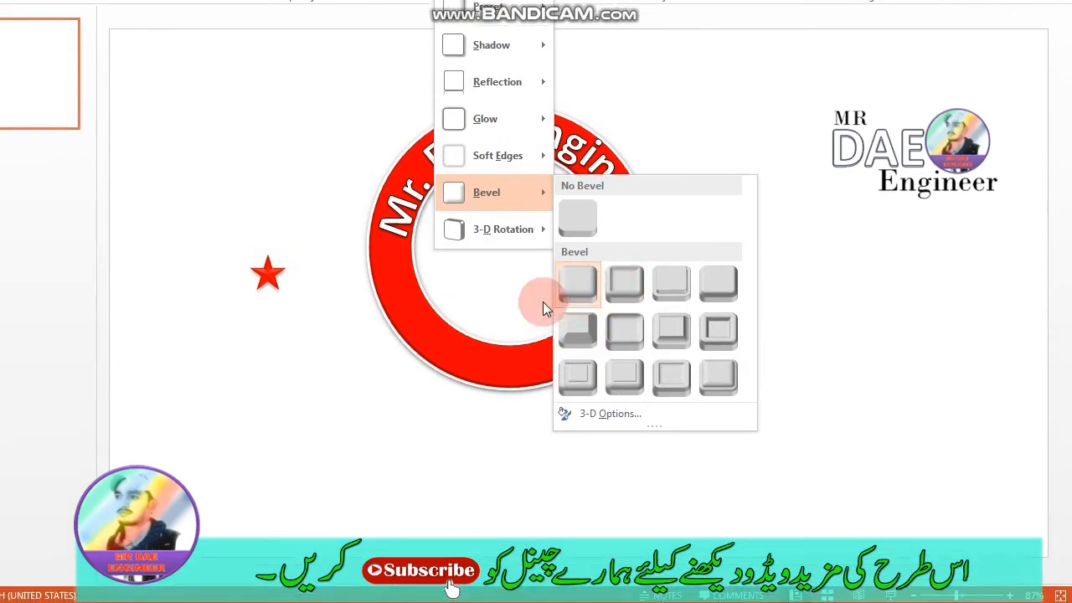
- Duplicate the red star and place one star on each side of the ring's band, just below the ends of the arched text
click(293, 373)
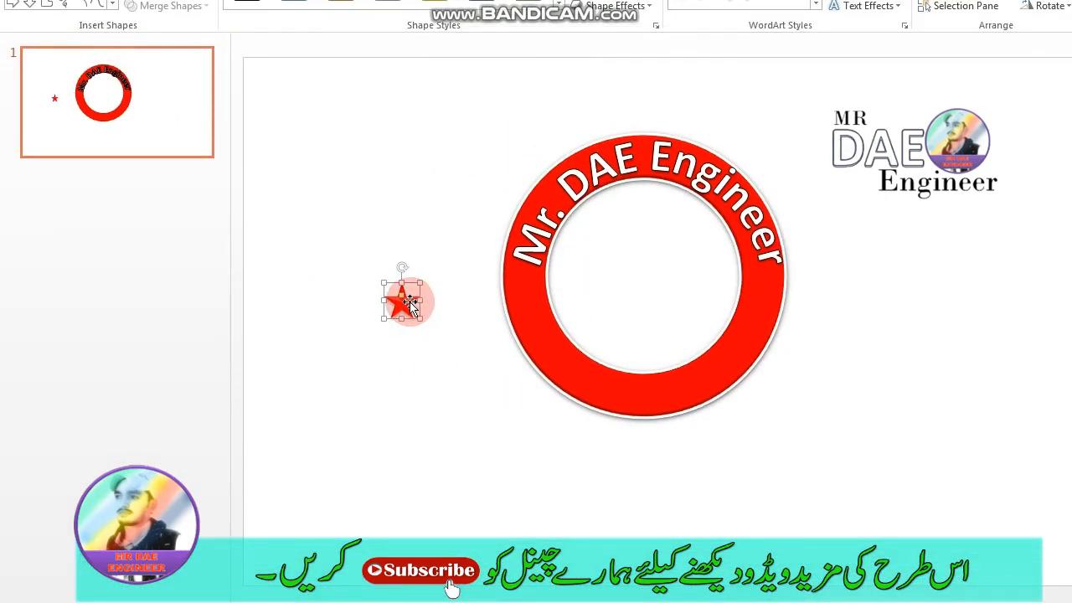
key(ctrl+v)
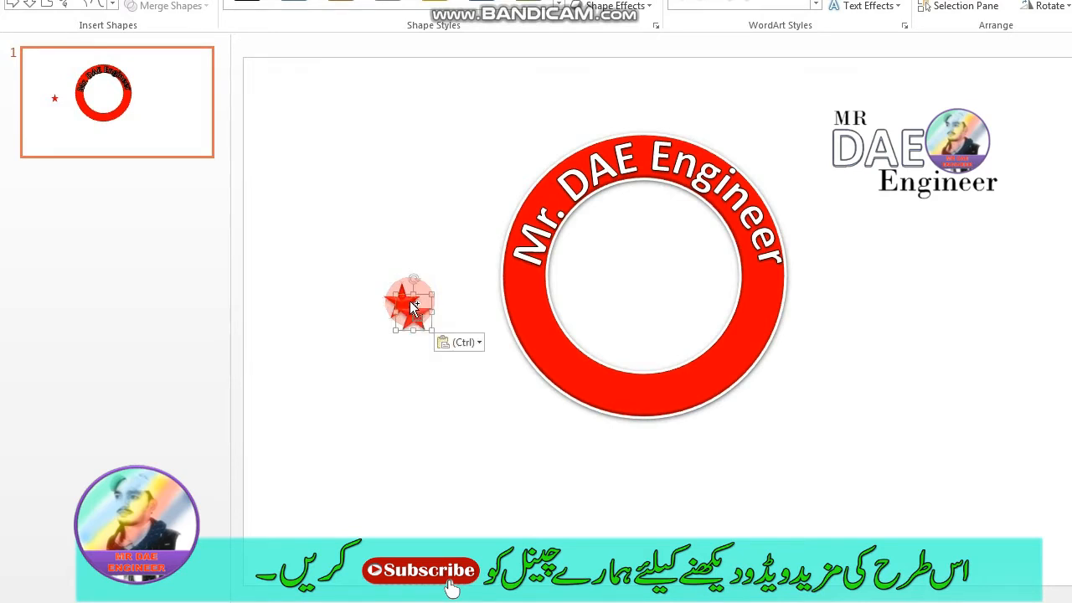
drag(415, 303, 751, 302)
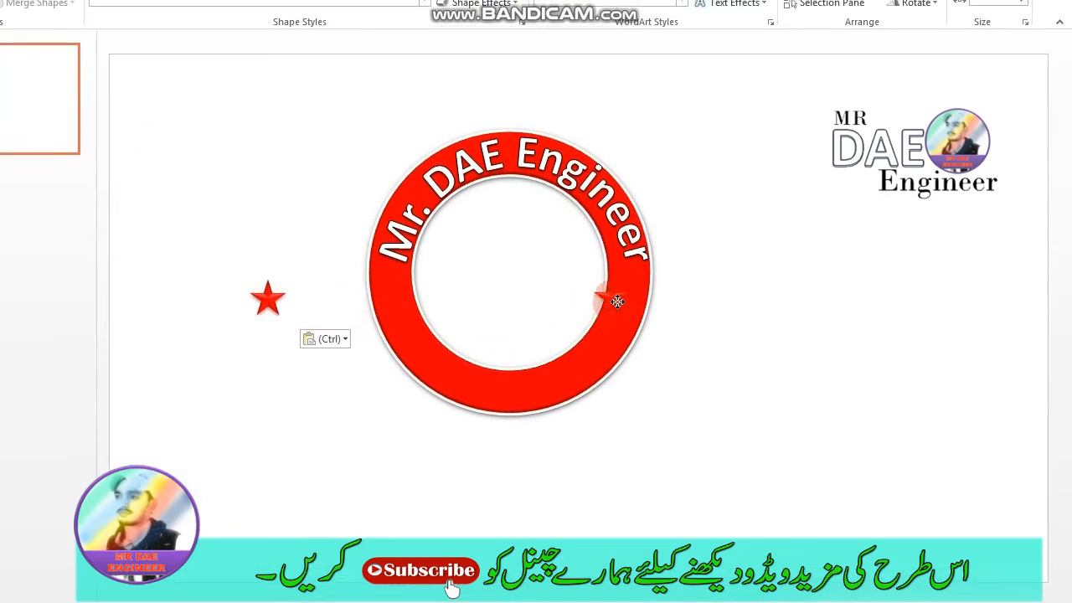
drag(617, 301, 633, 302)
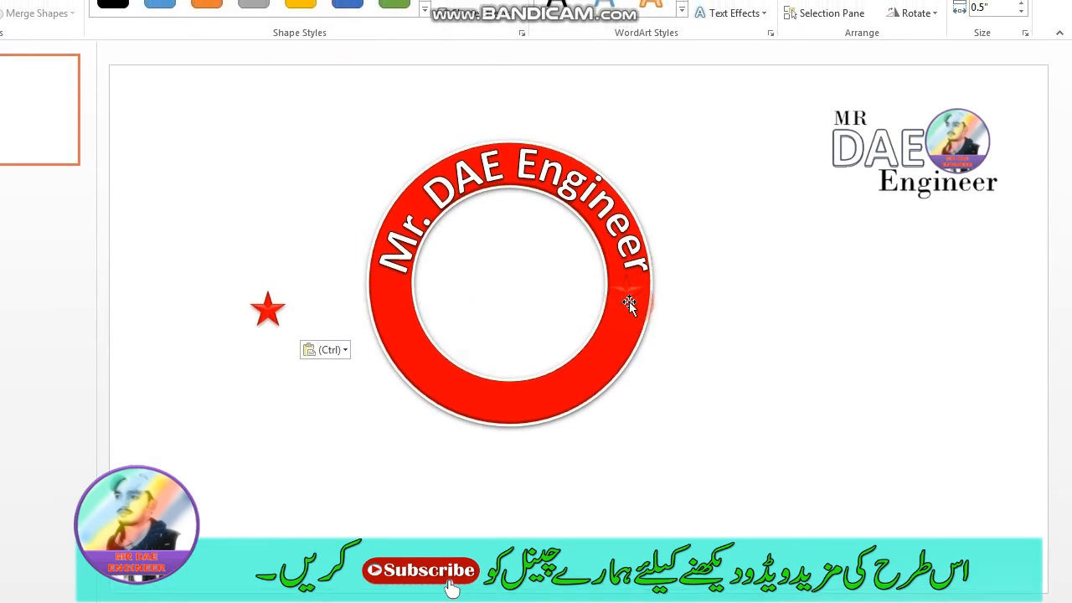
drag(264, 308, 355, 304)
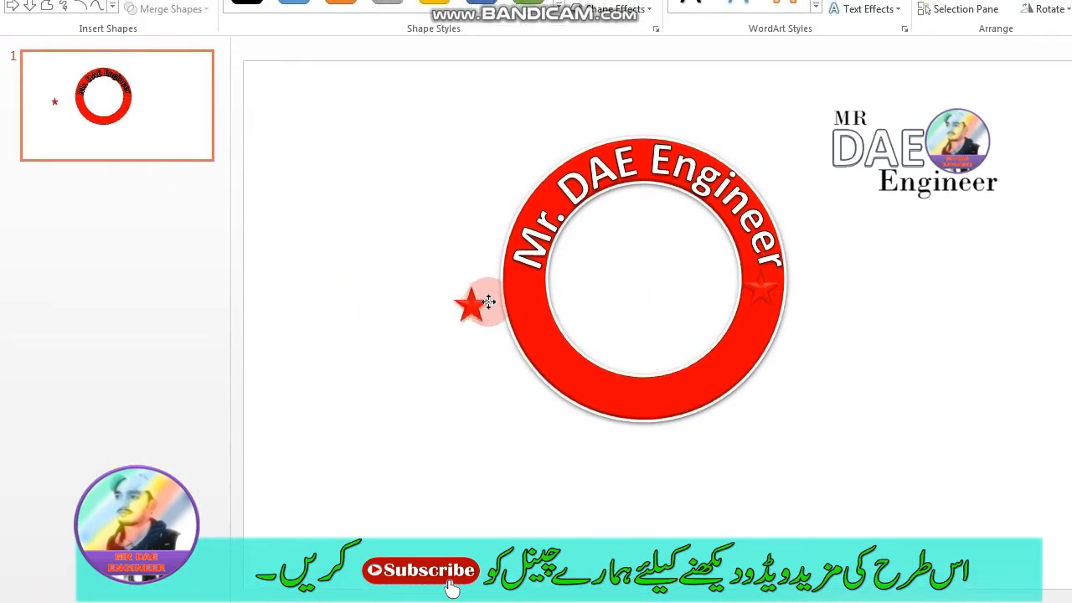
drag(489, 301, 525, 300)
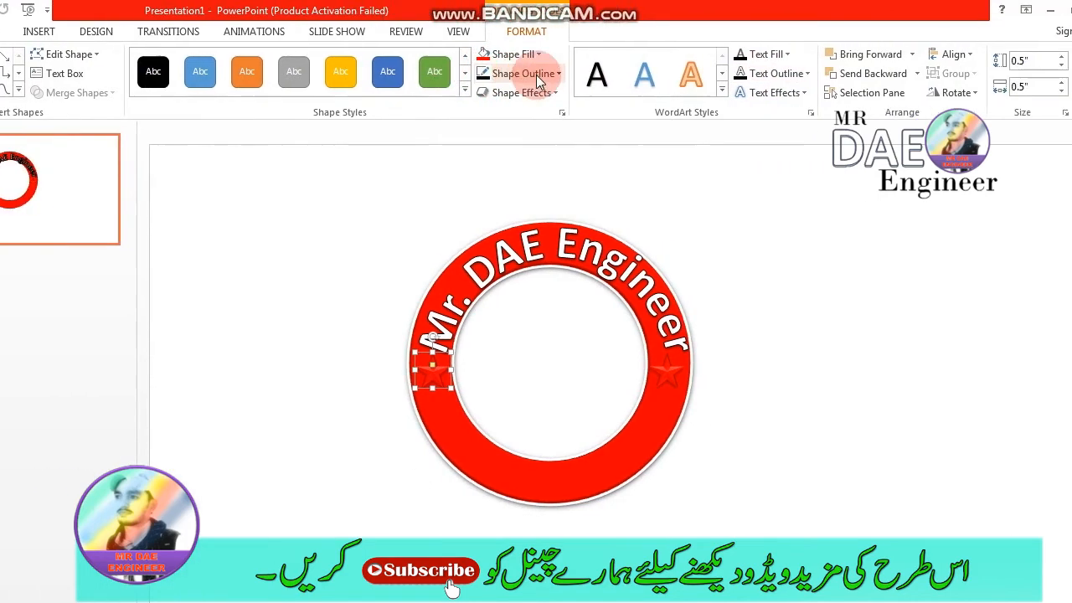
- Give both stars on the ring a black outline and deselect them
click(537, 76)
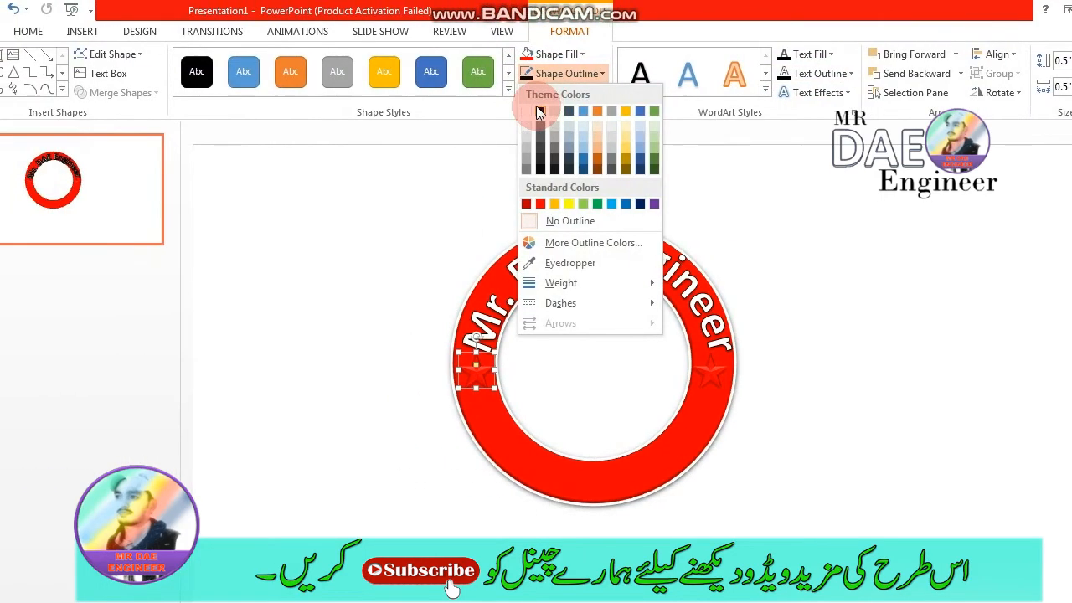
click(538, 111)
click(621, 302)
click(537, 76)
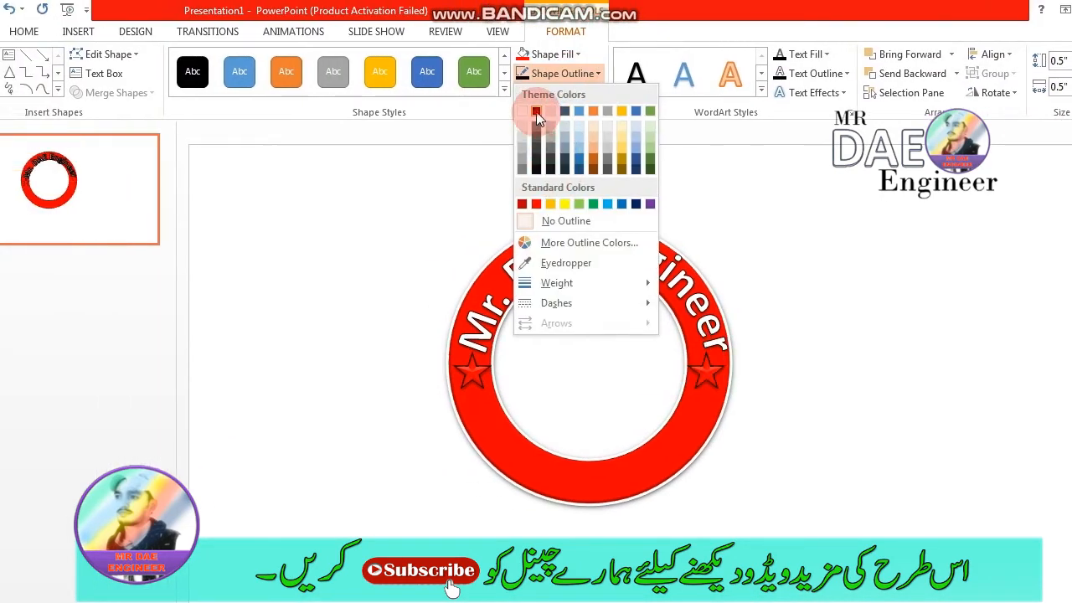
click(536, 112)
click(954, 410)
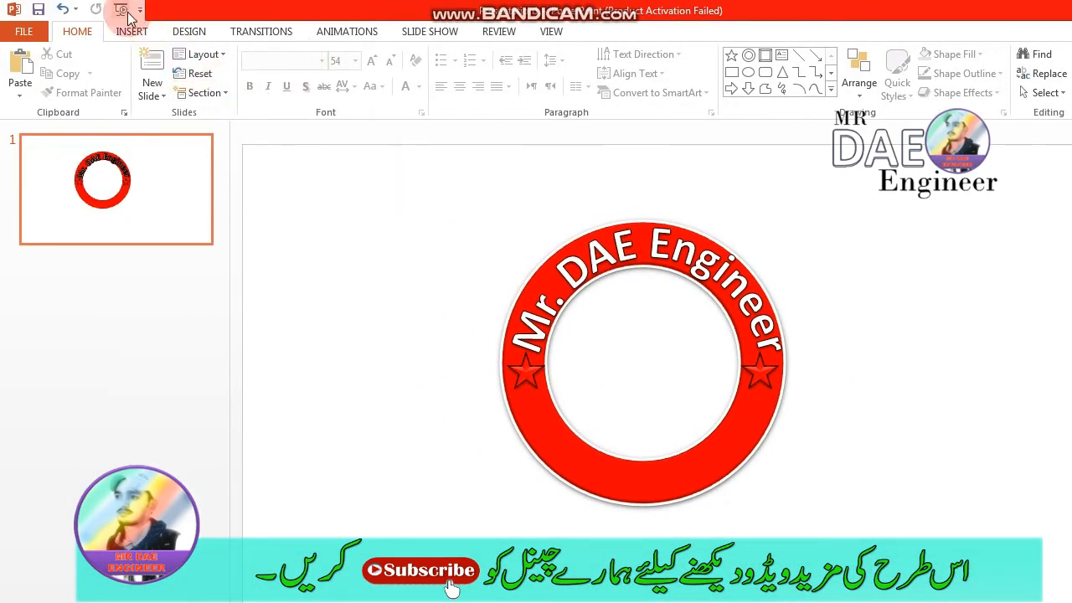
- Insert WordArt in the white-filled style with a blue outline and enter the person's full name as its text
click(132, 31)
click(683, 67)
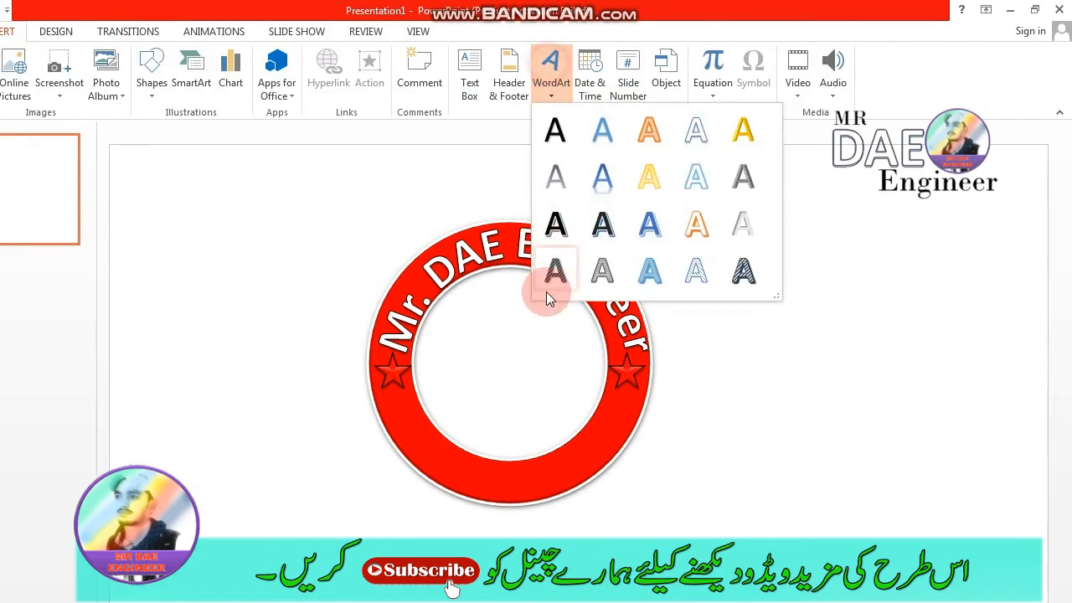
click(694, 134)
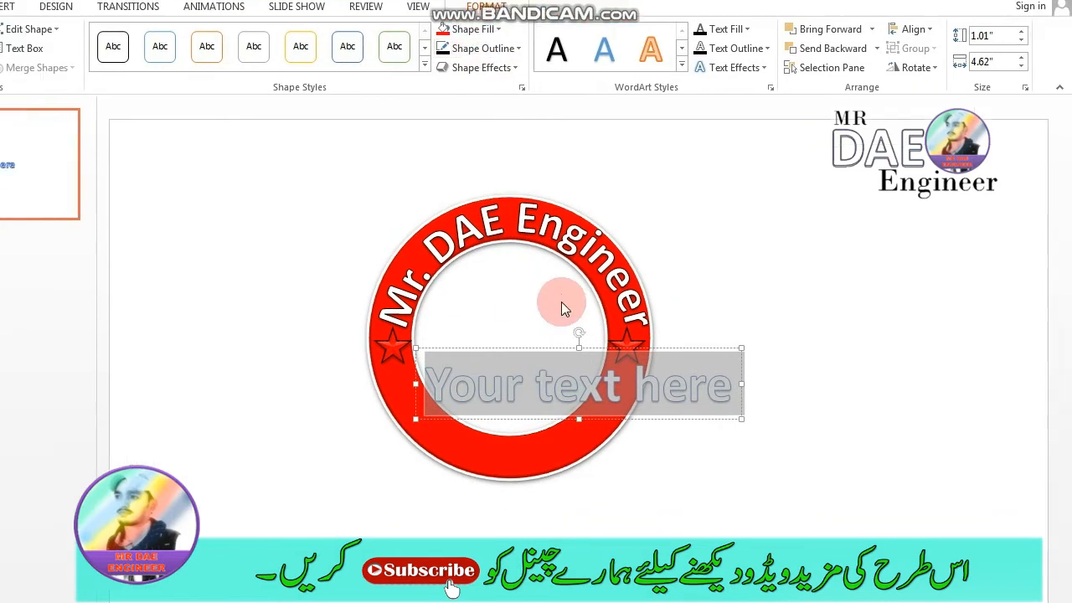
key(Delete)
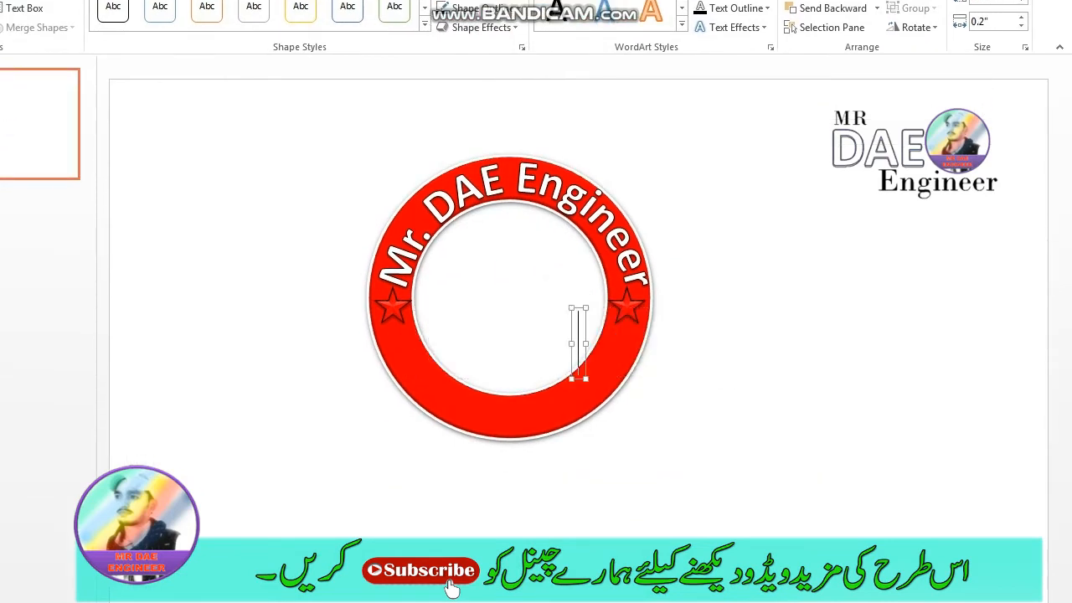
text(M)
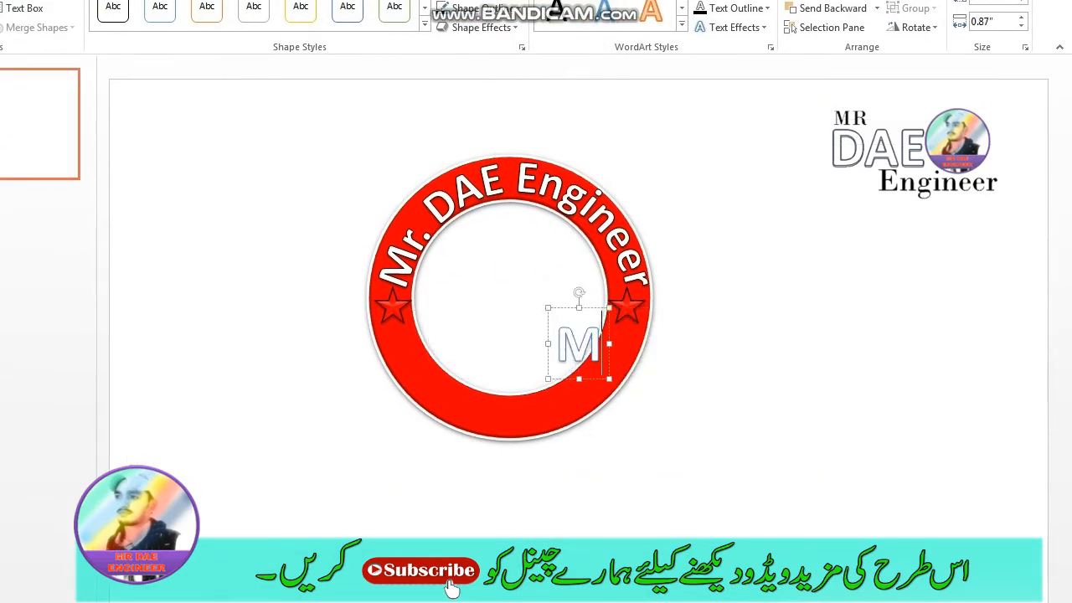
text(r)
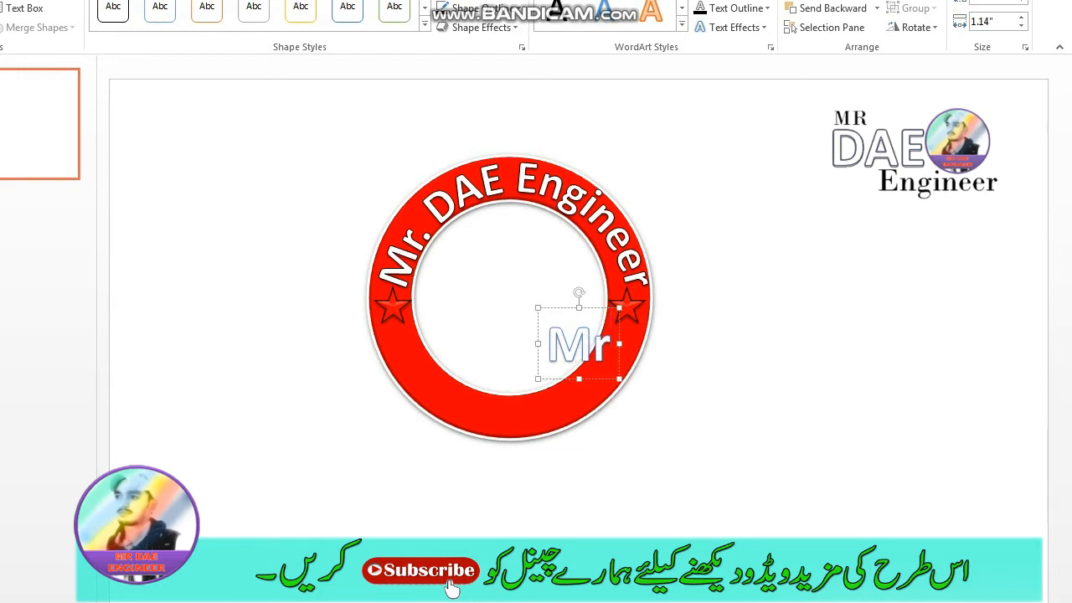
key(BackSpace)
key(BackSpace)
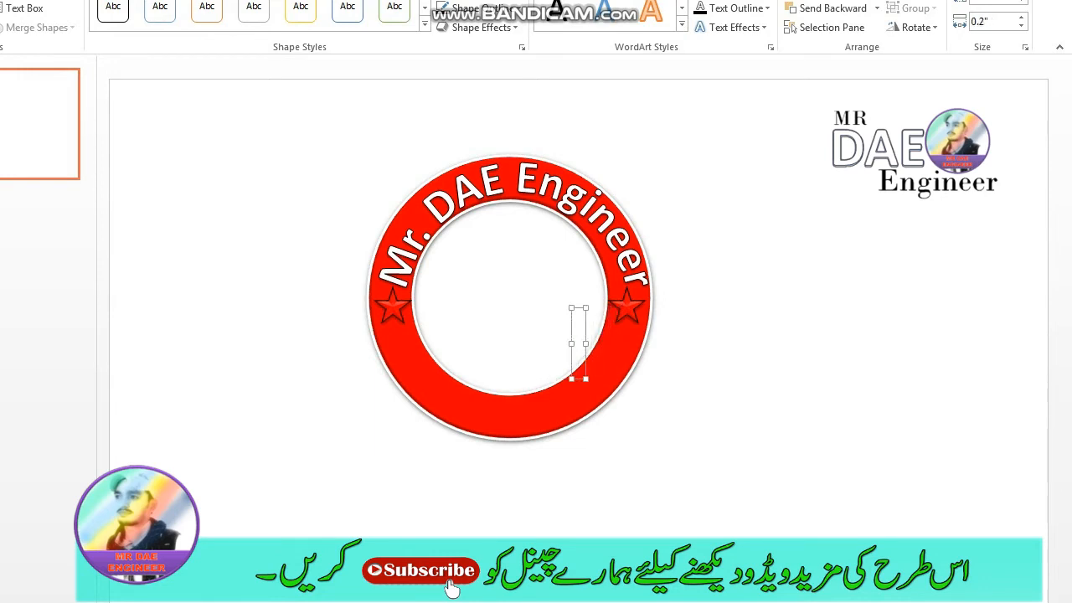
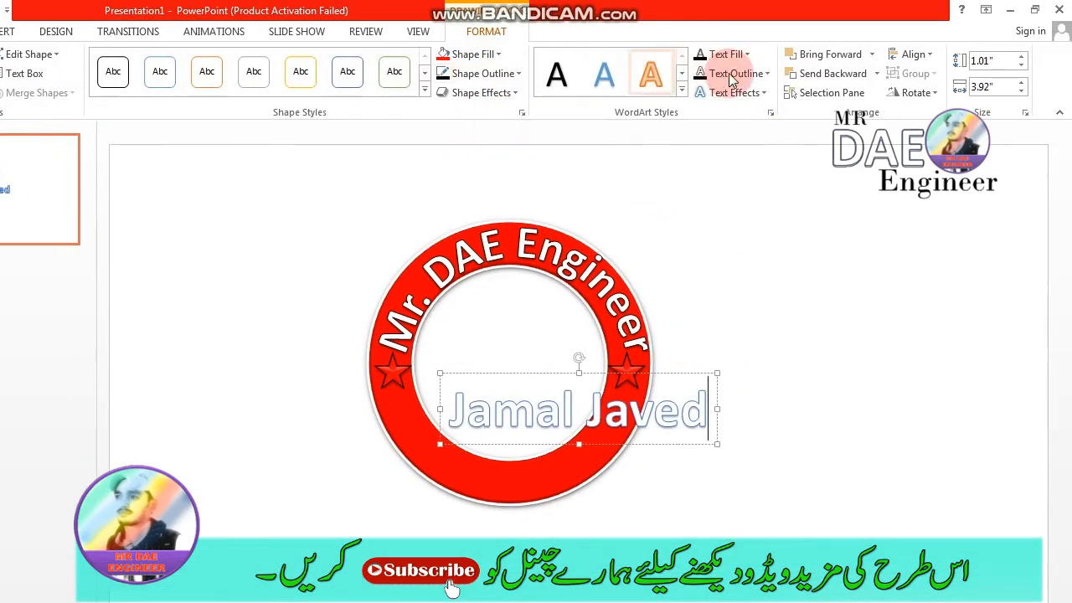
- Set the outline of the whole name text to black
click(771, 76)
click(714, 110)
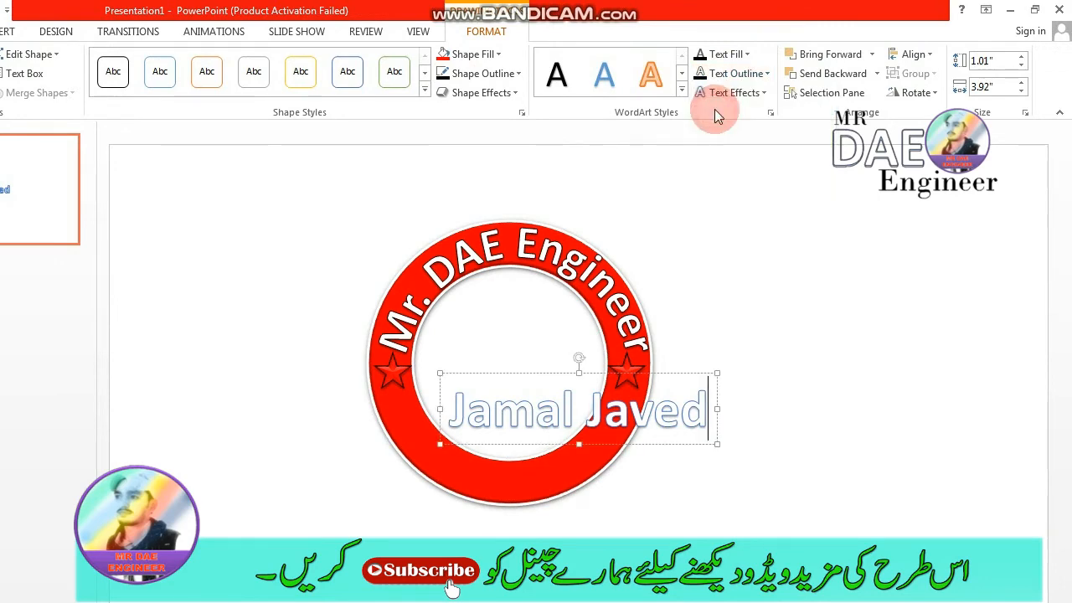
triple_click(617, 347)
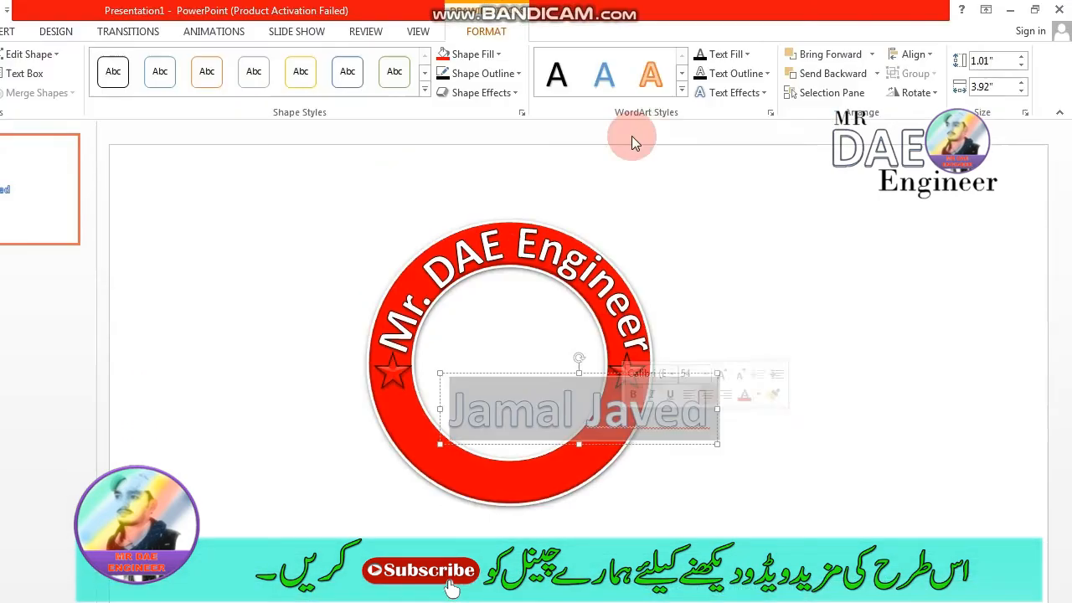
click(729, 74)
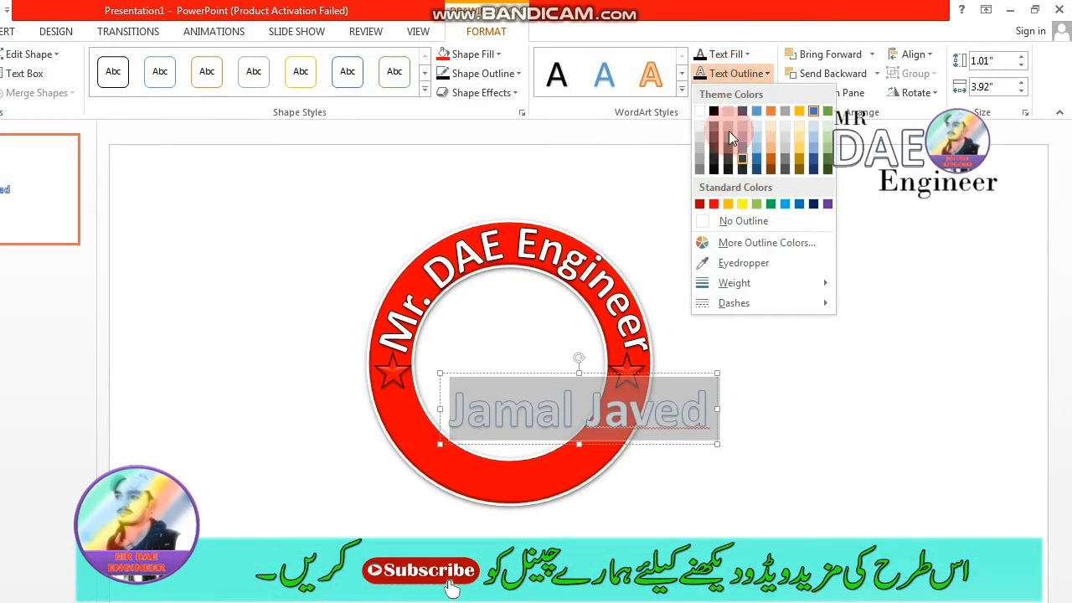
click(714, 111)
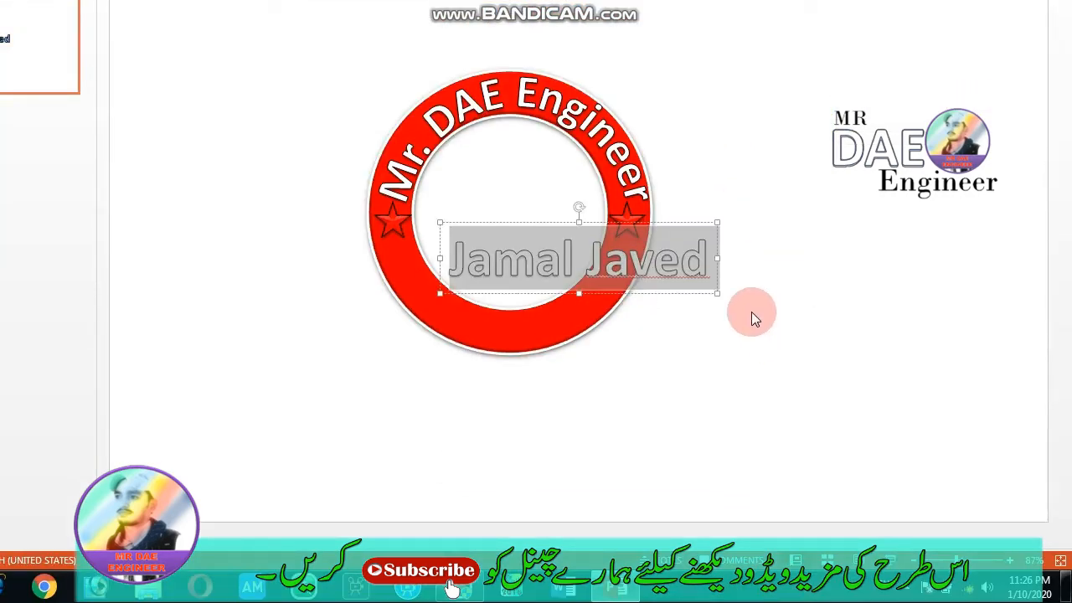
- Bend the name text along the downward arch path with the Transform text effect
click(764, 92)
mouse_move(771, 301)
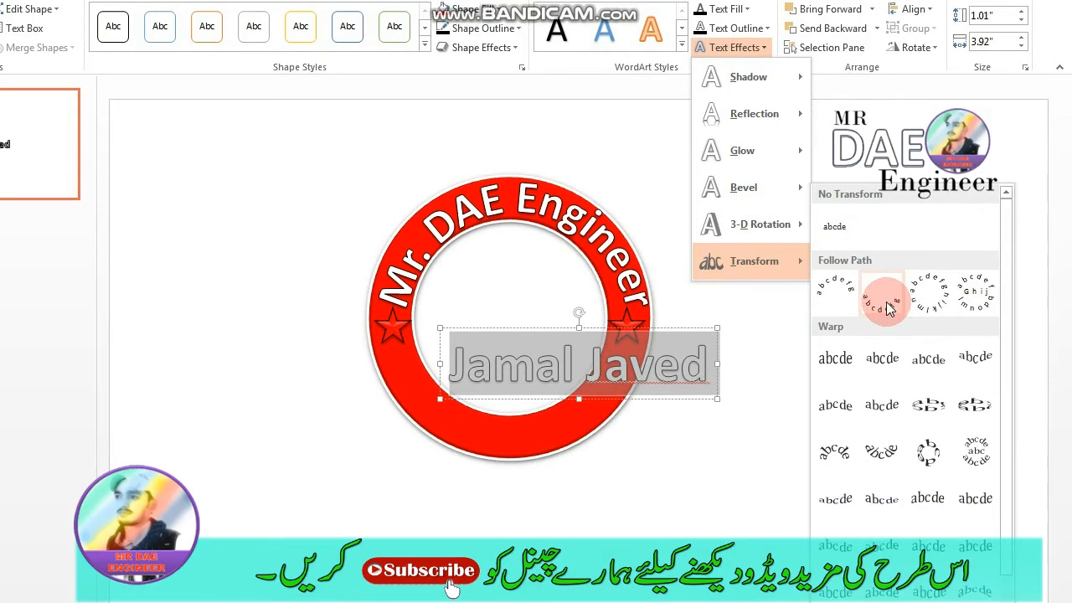
click(889, 309)
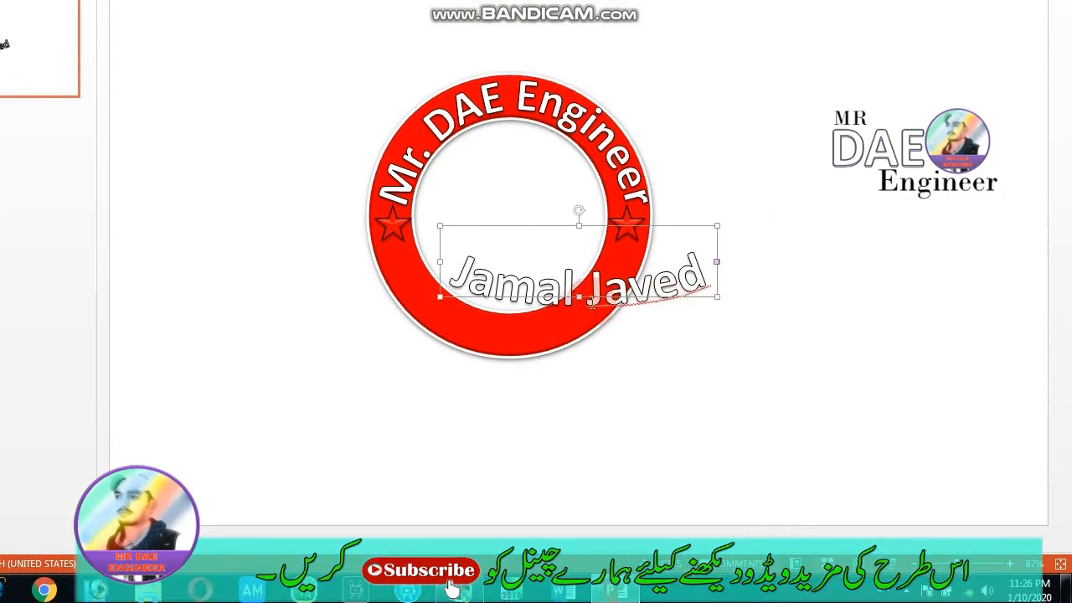
- Stretch the curved name's box downward to about 2.03" high to deepen the arch
drag(579, 297, 577, 330)
drag(721, 303, 682, 307)
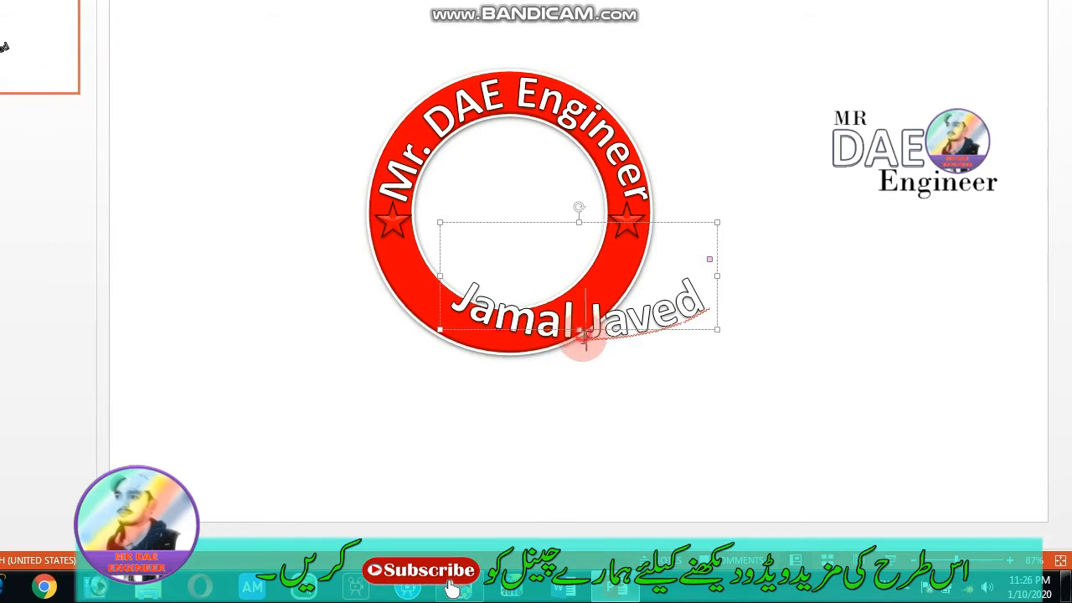
double_click(585, 339)
click(582, 337)
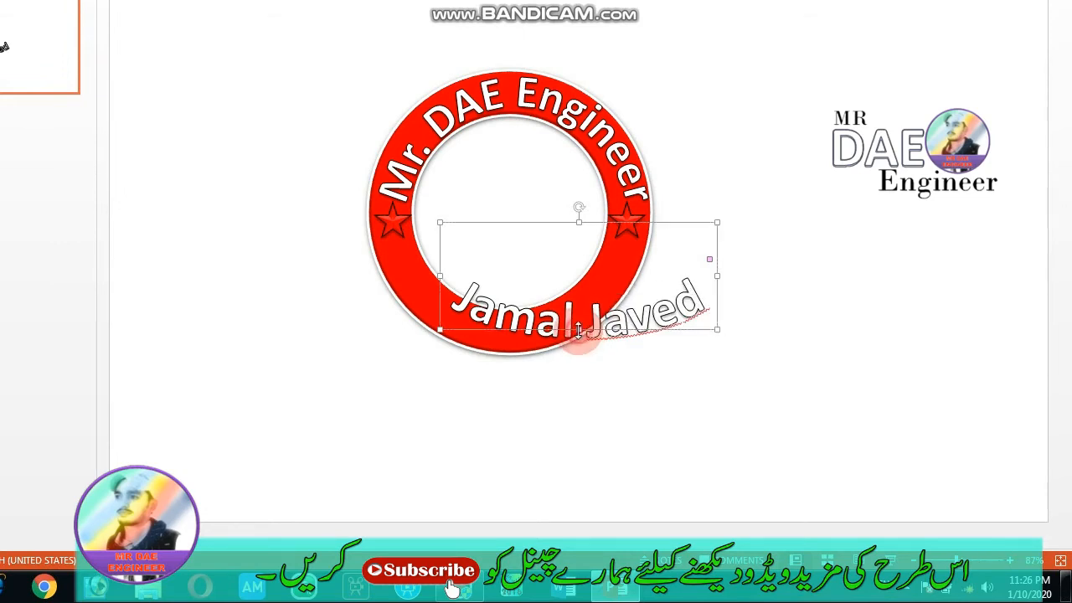
drag(577, 328, 578, 363)
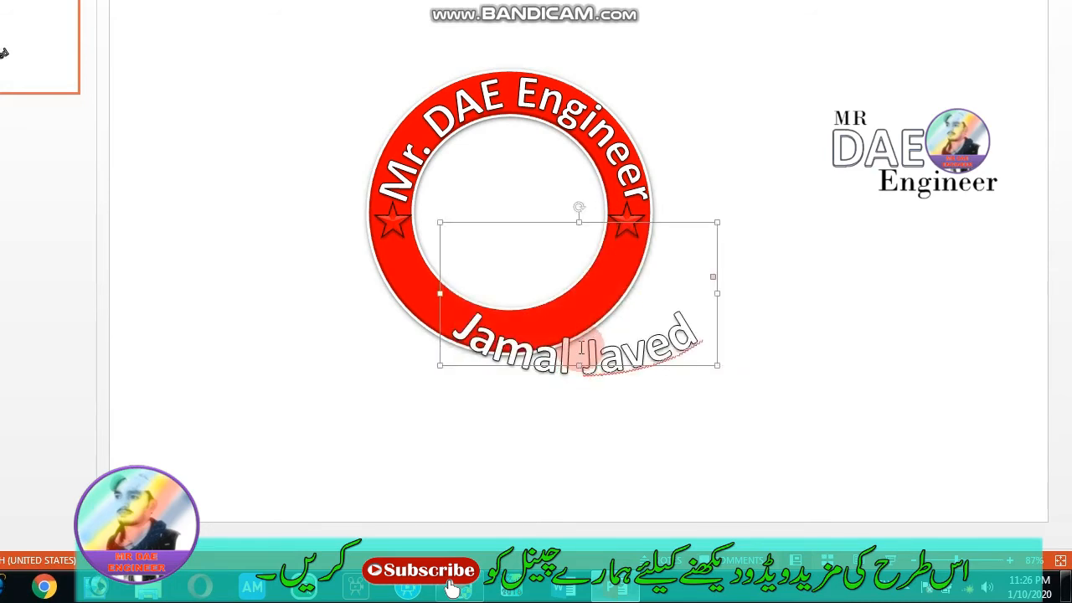
- Move the curved name onto the ring's lower band, aligned with the ring's vertical centre line
drag(579, 226, 557, 225)
drag(557, 301, 509, 266)
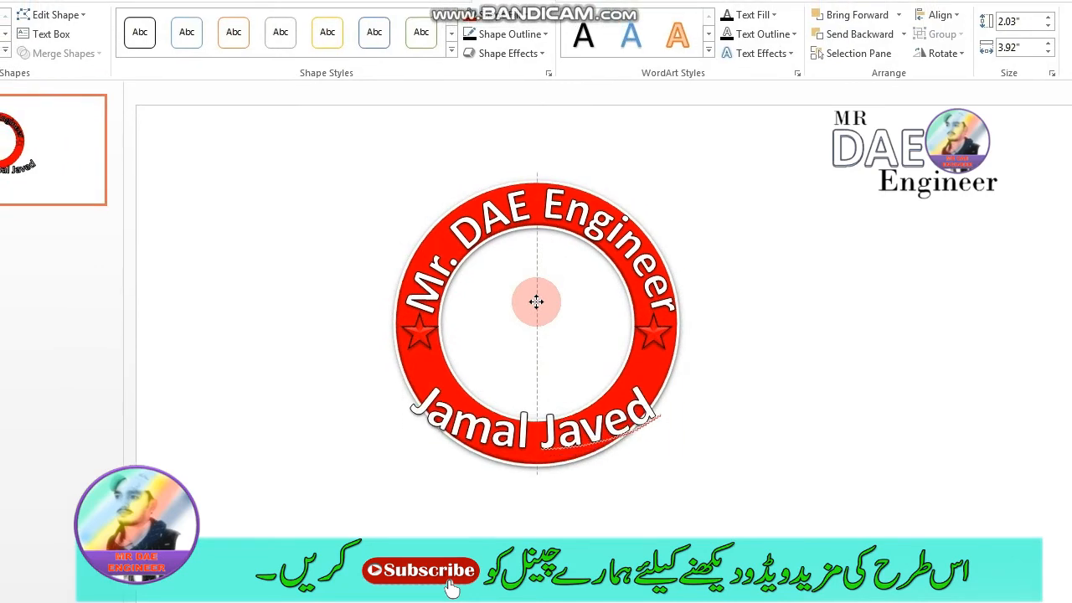
mouse_move(536, 301)
mouse_down()
mouse_move(537, 313)
mouse_move(538, 300)
mouse_up()
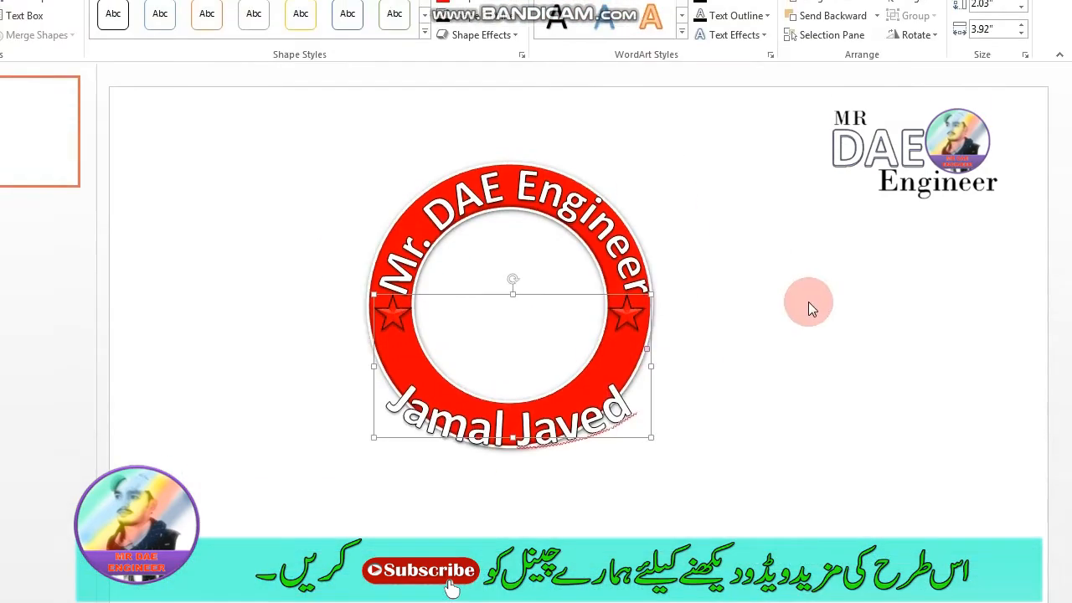
- Narrow the curved name's box from both sides to about 3.02" wide to match the ring's curvature
drag(651, 303, 637, 303)
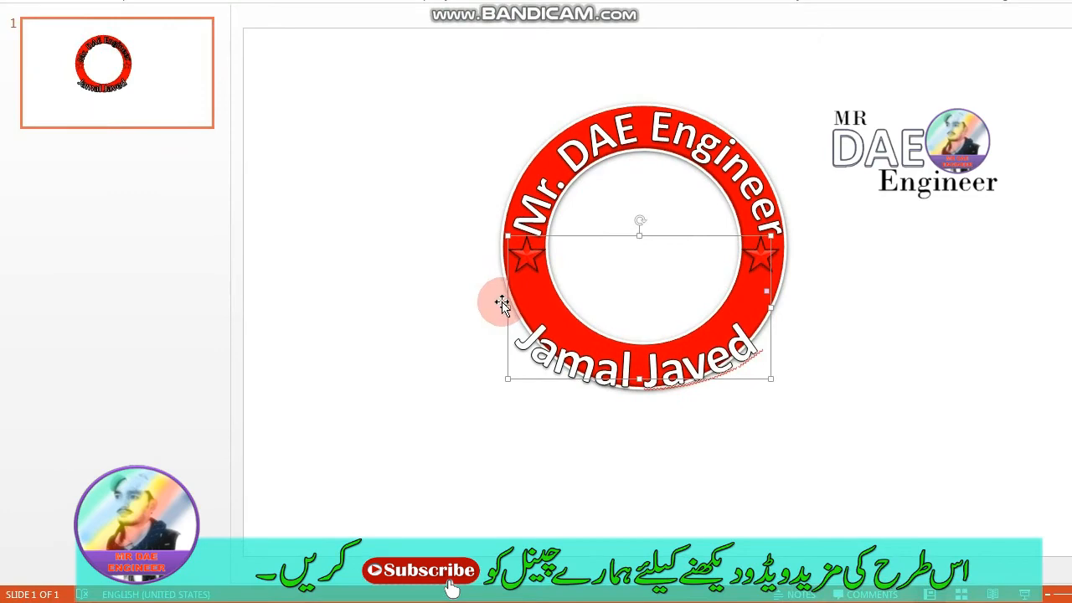
drag(514, 301, 533, 302)
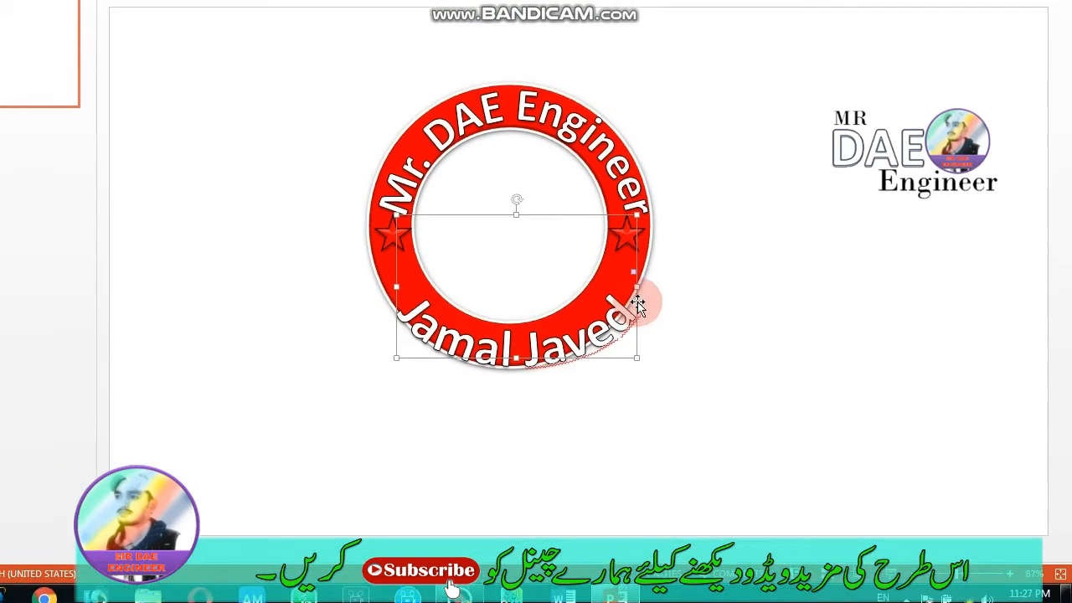
drag(638, 303, 609, 302)
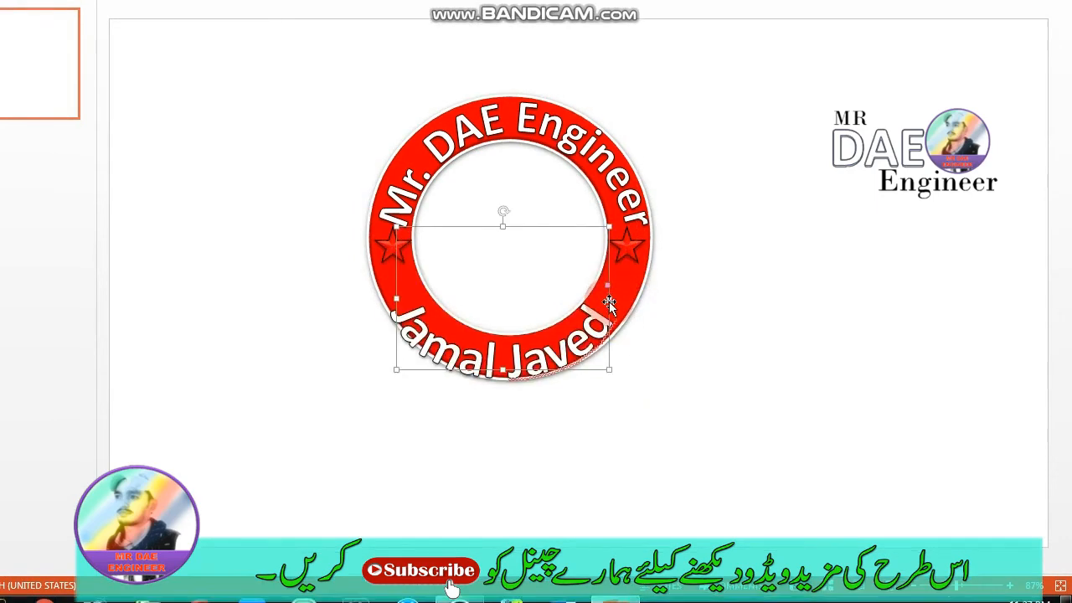
- Nudge the curved name up and to the right in fine increments to centre it within the ring's lower band
key(ctrl+Up)
key(ctrl+Up)
key(ctrl+Up)
key(ctrl+Up)
key(ctrl+Right)
key(ctrl+Right)
key(ctrl+Right)
key(ctrl+Right)
key(ctrl+Right)
key(ctrl+Right)
key(ctrl+Right)
key(ctrl+Right)
key(ctrl+Up)
key(ctrl+Up)
key(ctrl+Up)
key(ctrl+Right)
key(ctrl+Up)
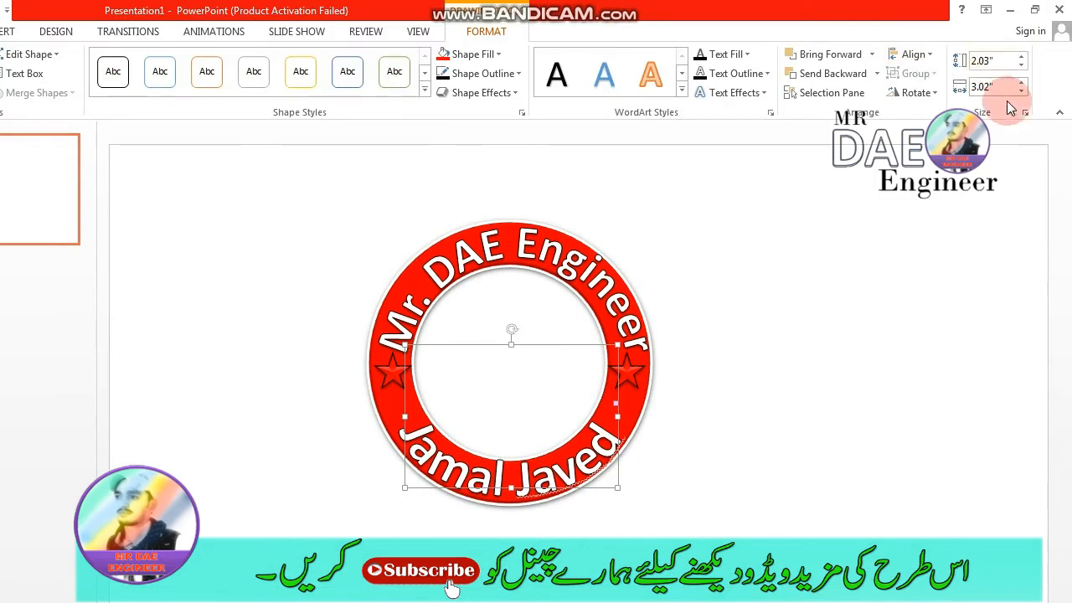
- Resize the curved name's box to 2" high and 3" wide so the text follows the ring's lower band
click(1022, 84)
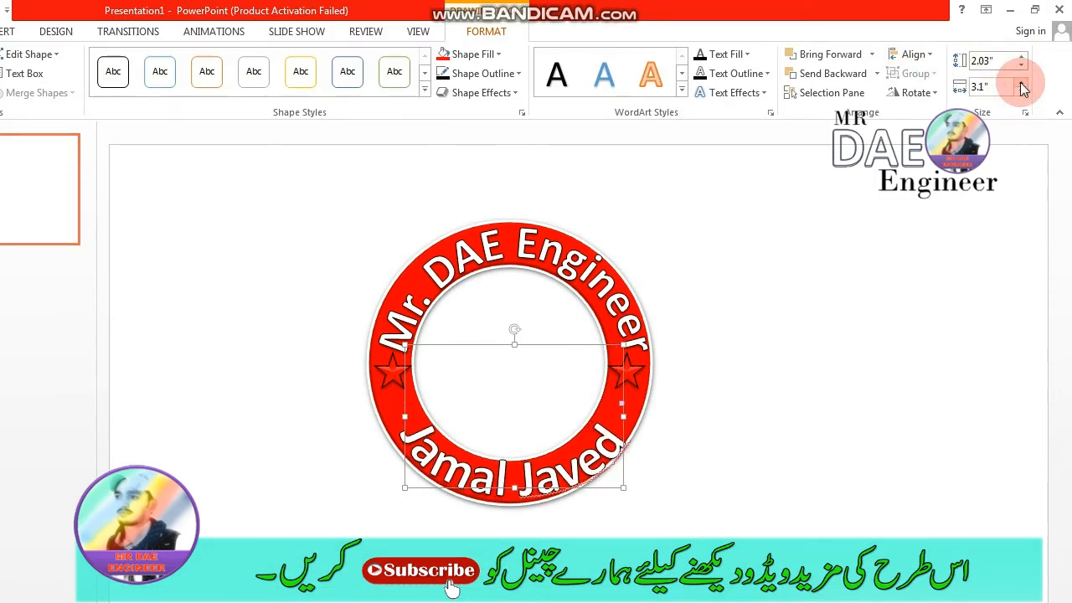
click(1022, 83)
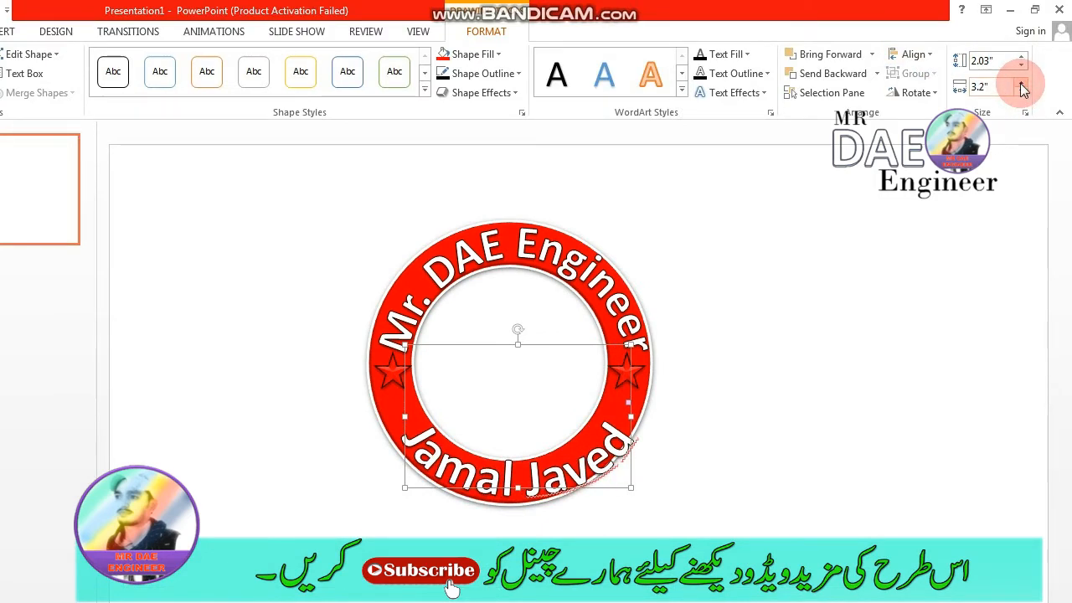
click(1022, 68)
click(1022, 69)
click(1021, 56)
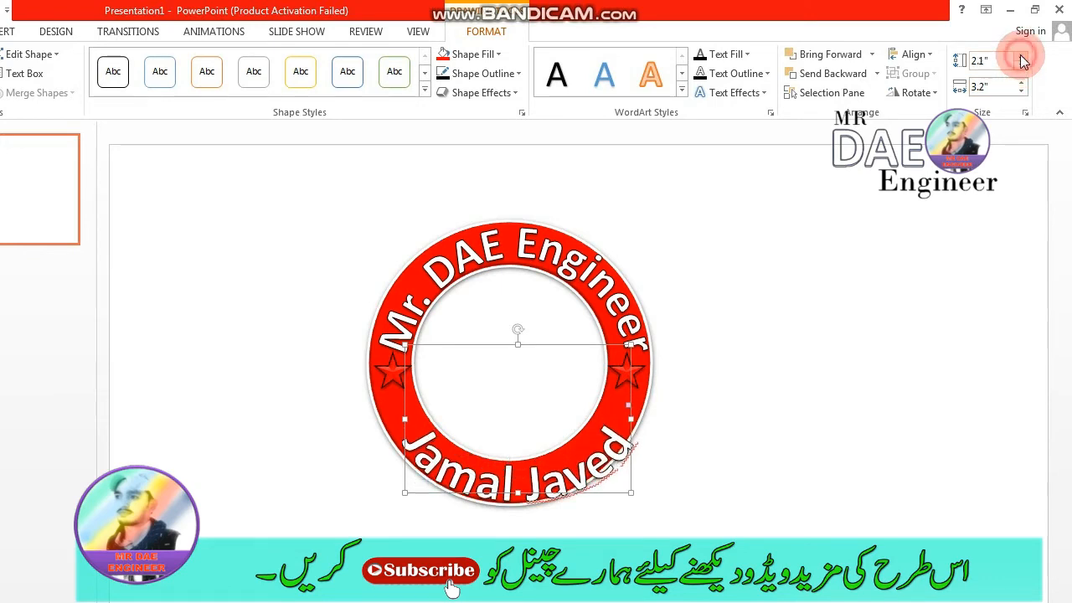
click(1022, 69)
click(1021, 70)
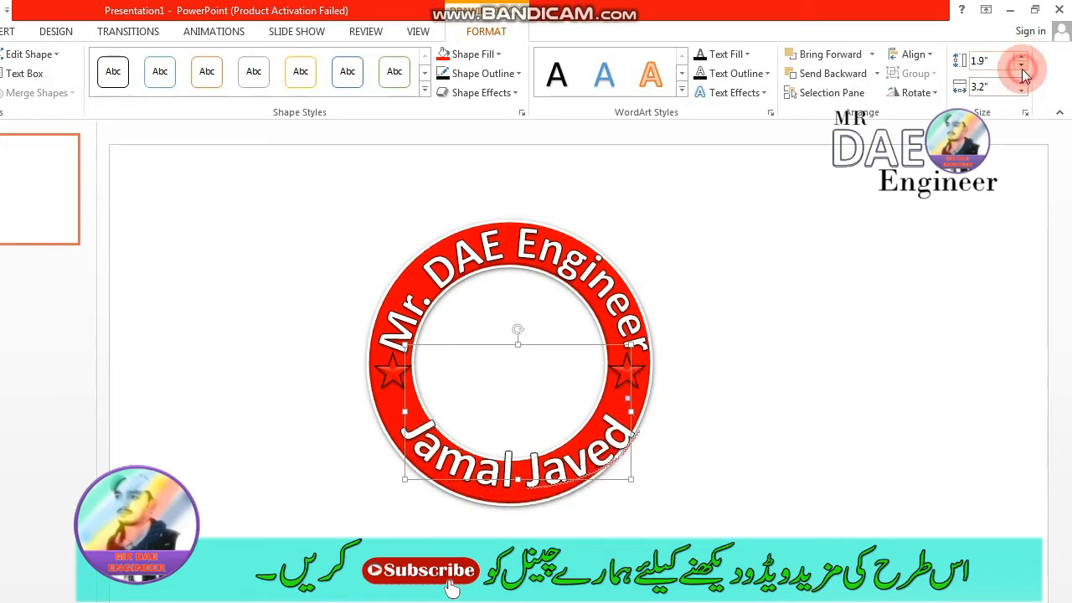
click(1022, 57)
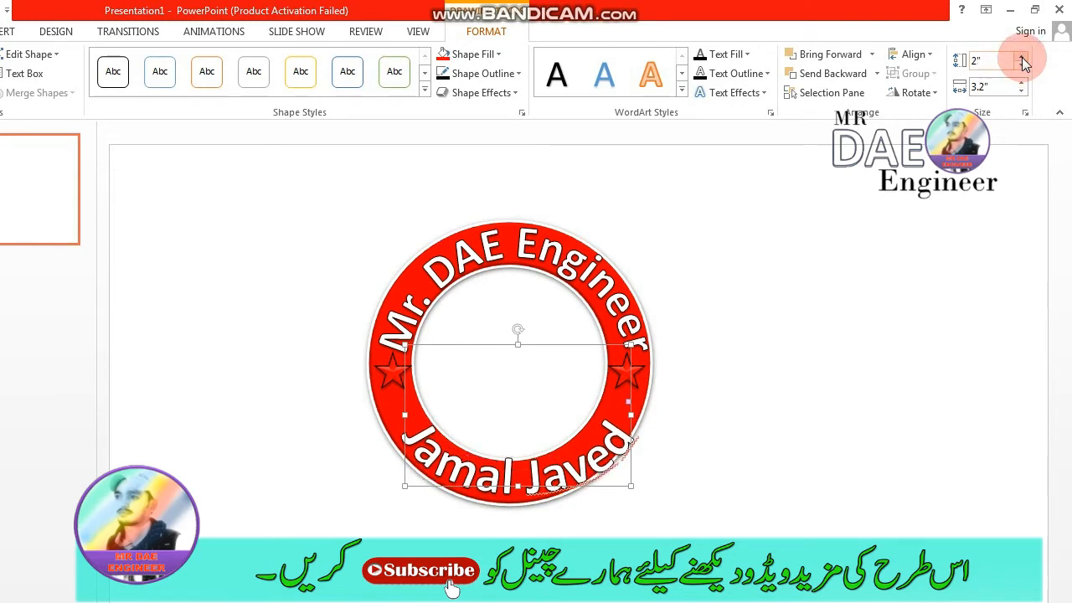
click(1022, 92)
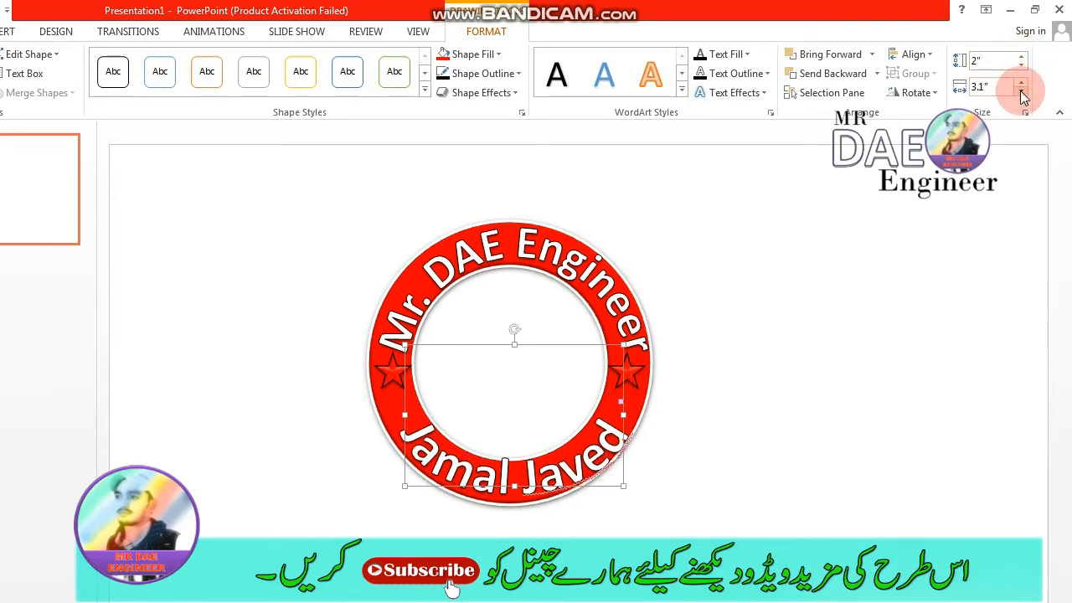
click(1021, 92)
click(892, 304)
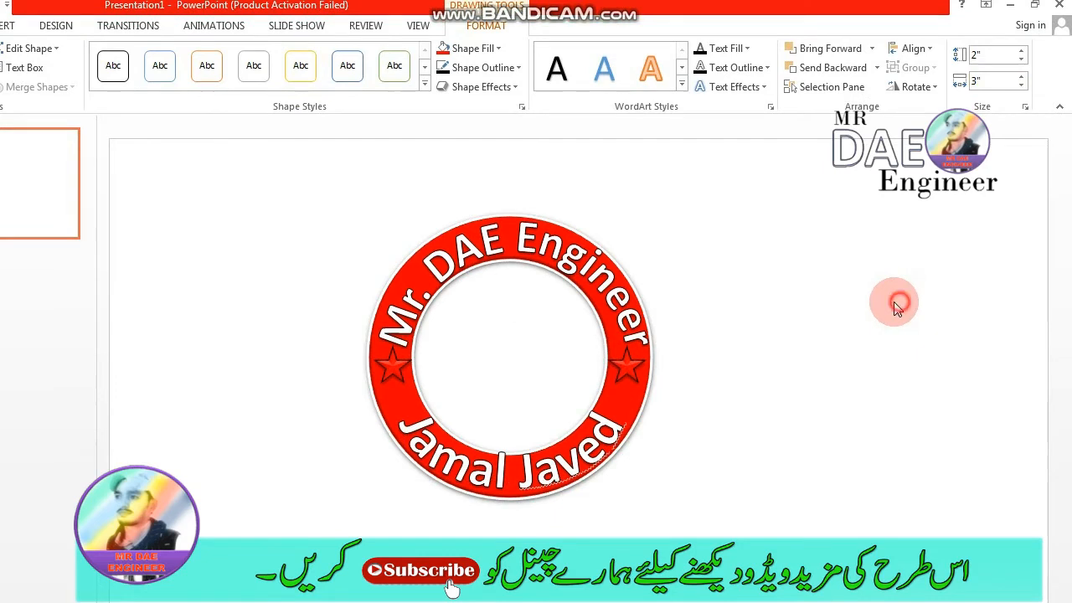
- Ignore all spelling flags for the surname in the curved name and reduce the whole name's font size to 48
right_click(583, 320)
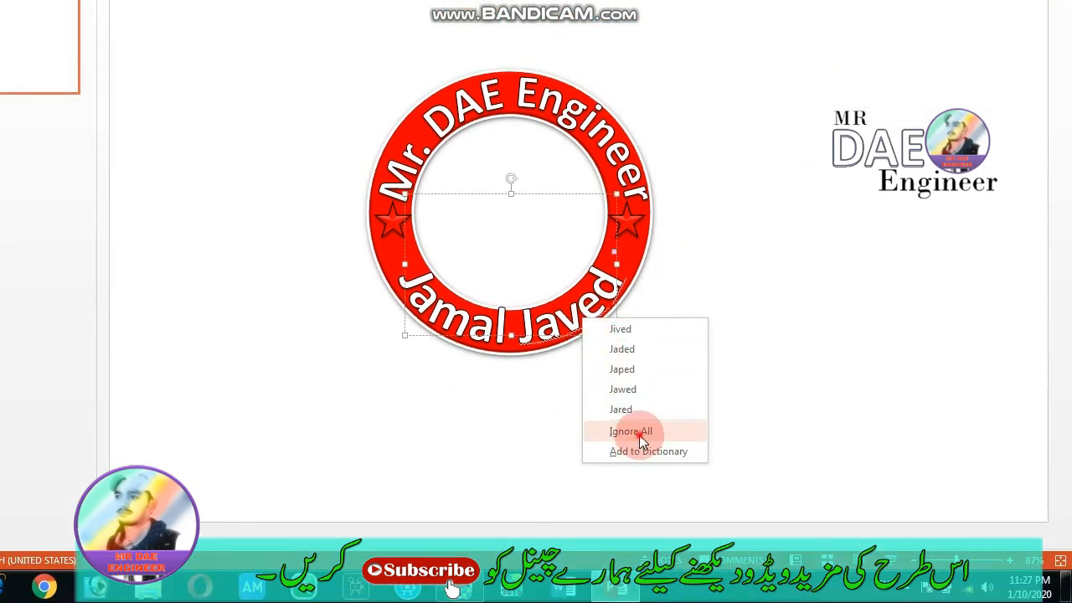
click(638, 432)
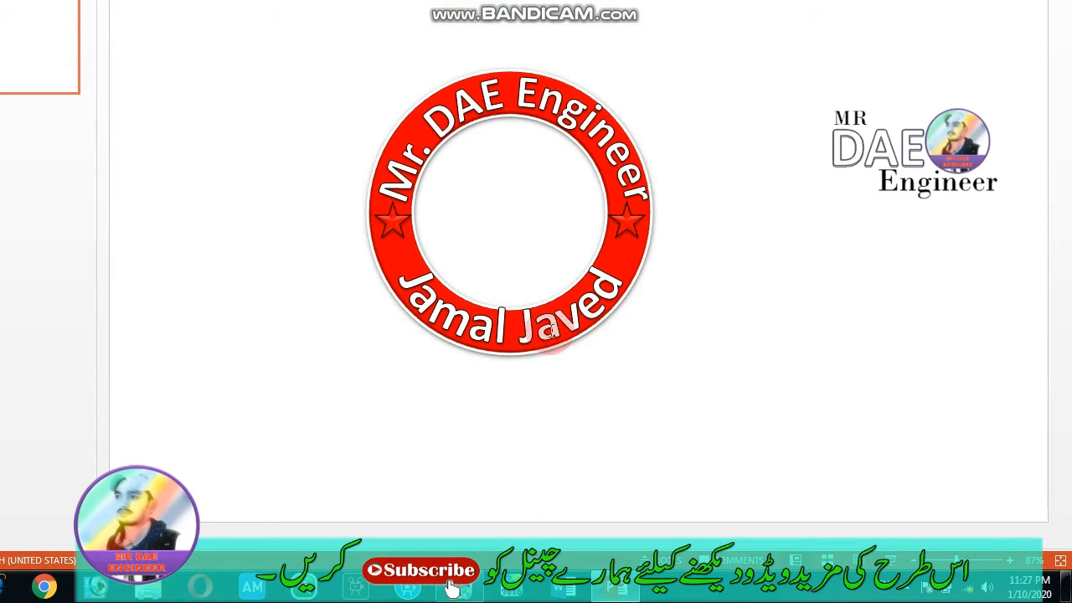
double_click(557, 319)
triple_click(557, 318)
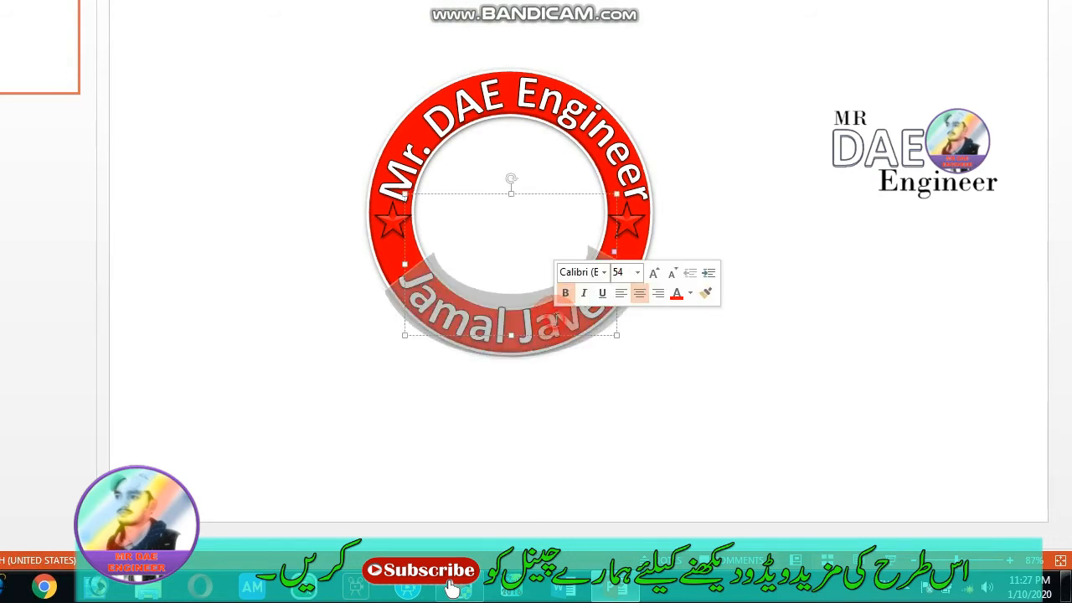
click(671, 272)
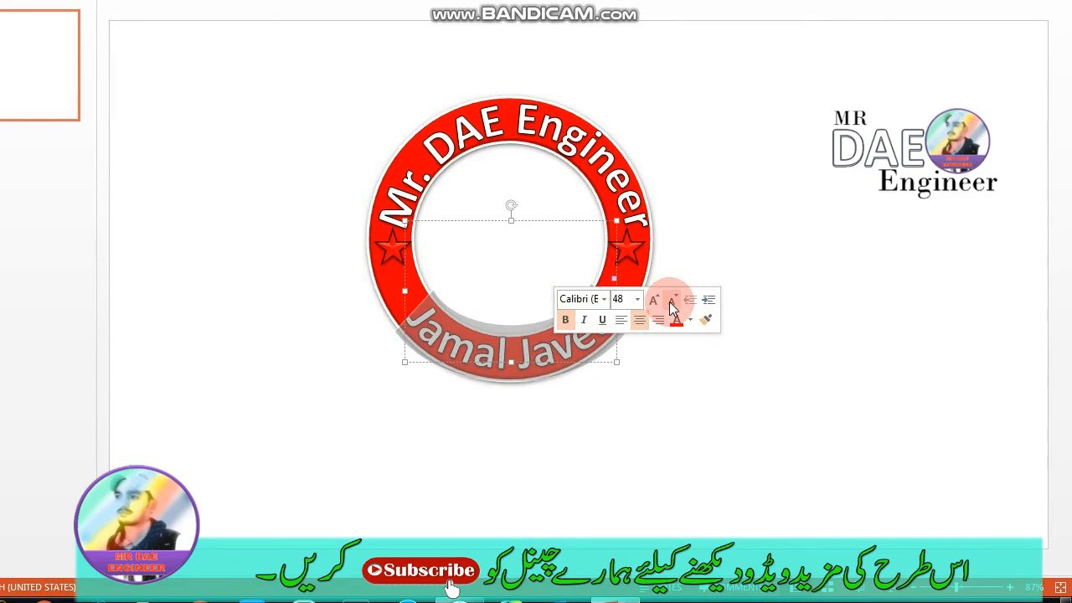
click(682, 361)
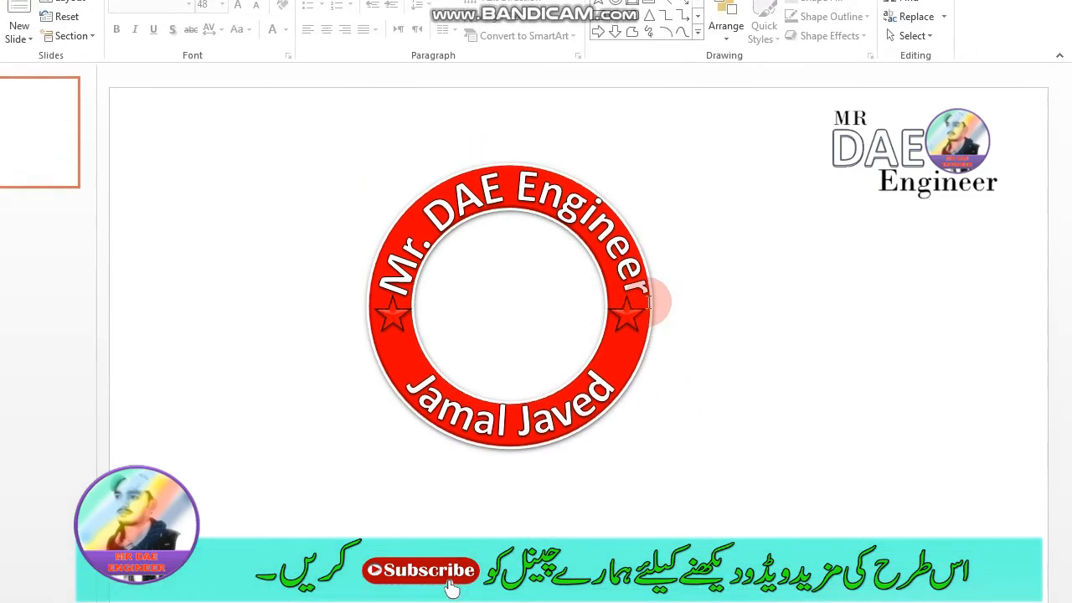
- Reduce the font size of the curved "Mr. DAE Engineer" text to 44
triple_click(537, 242)
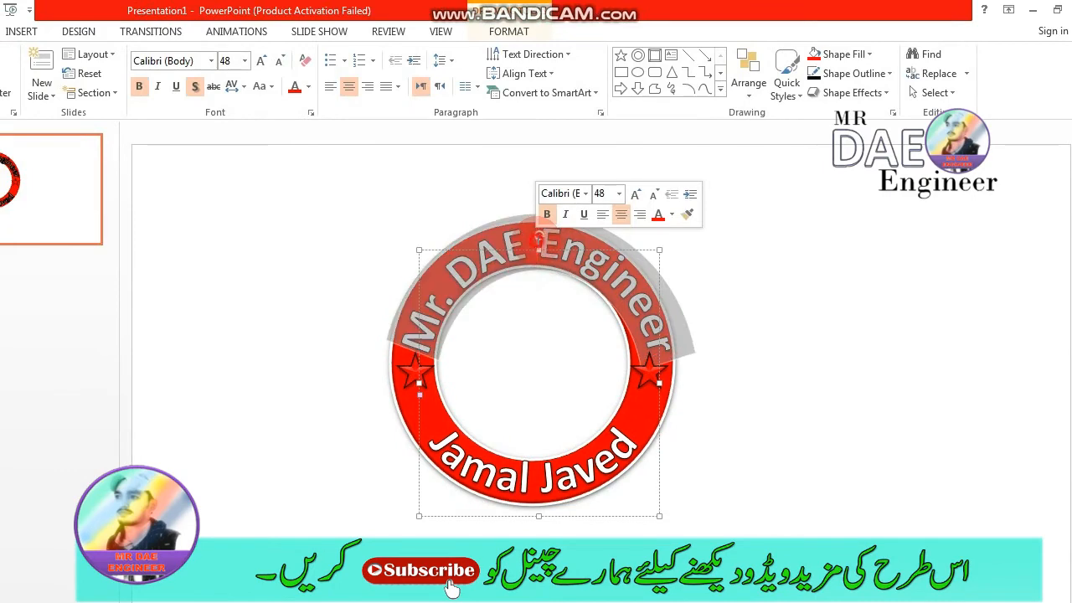
click(657, 192)
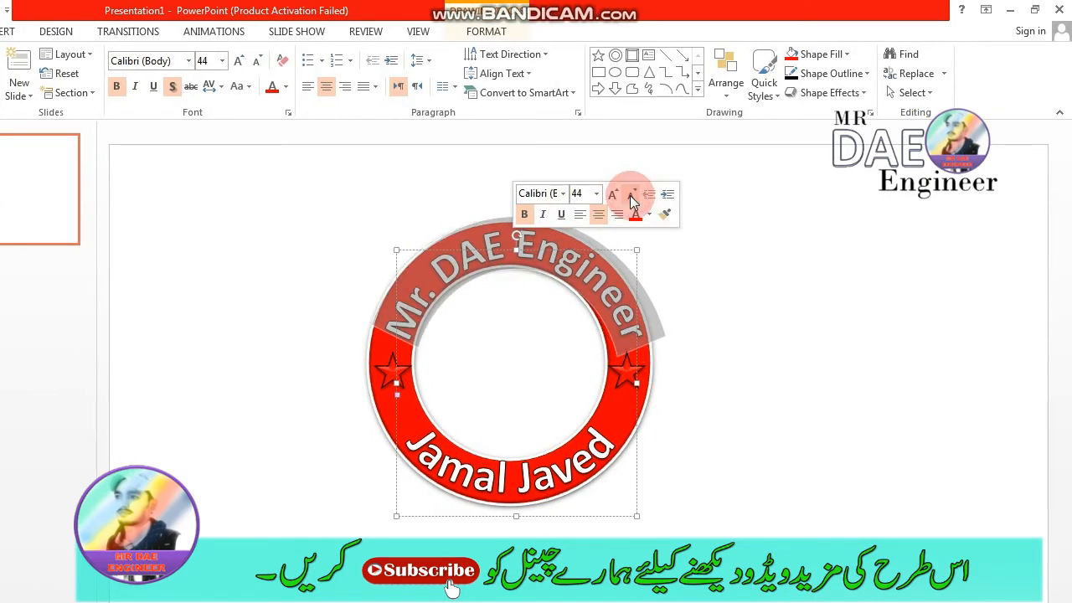
click(757, 358)
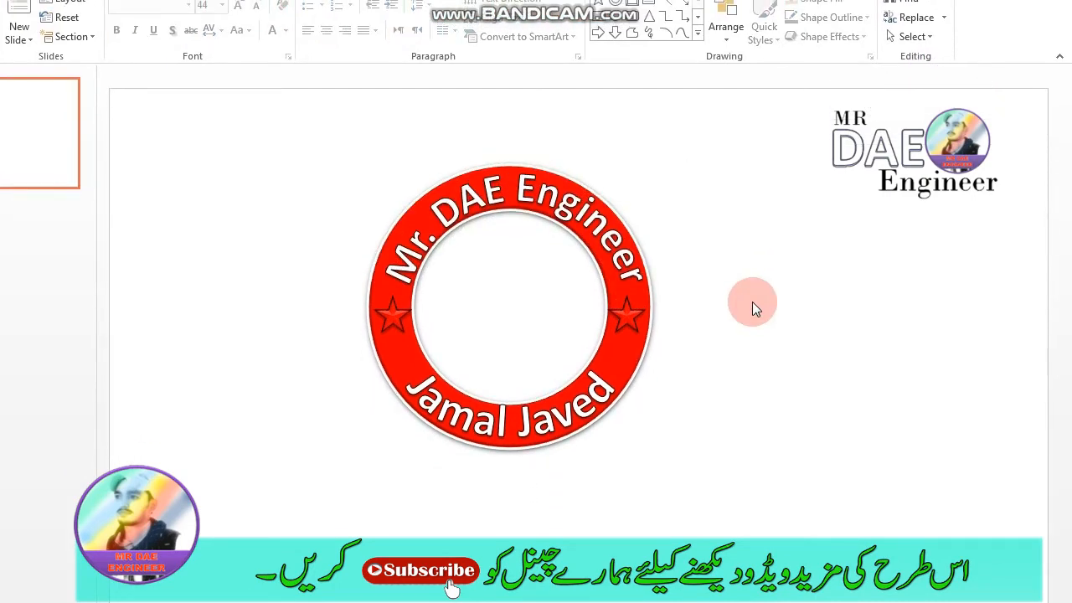
- Move the curved "Mr. DAE Engineer" text in small increments to centre it within the ring's upper band
click(532, 195)
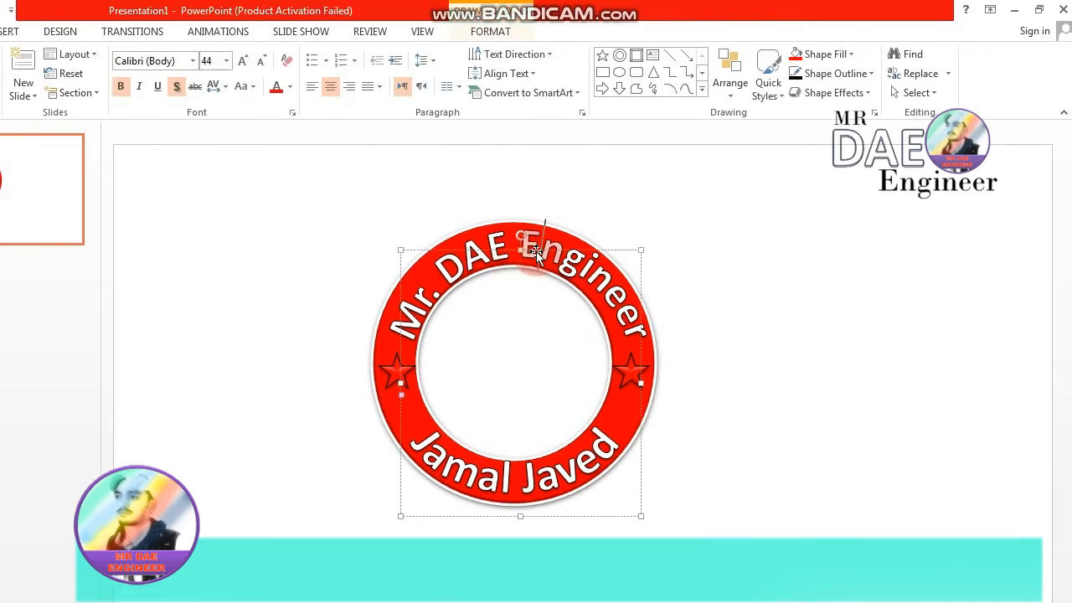
click(516, 251)
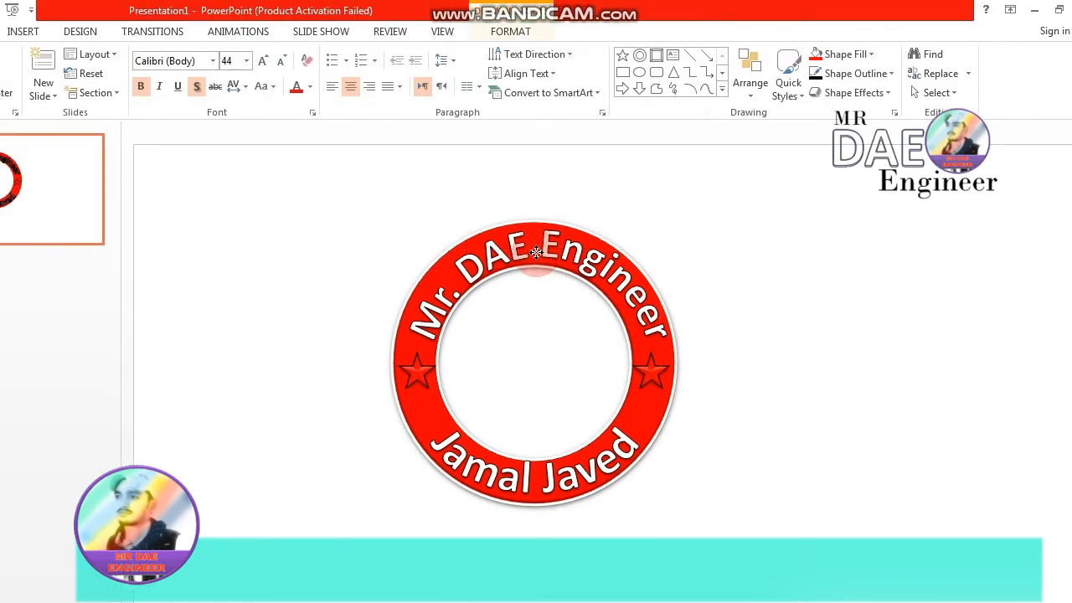
drag(536, 252, 537, 253)
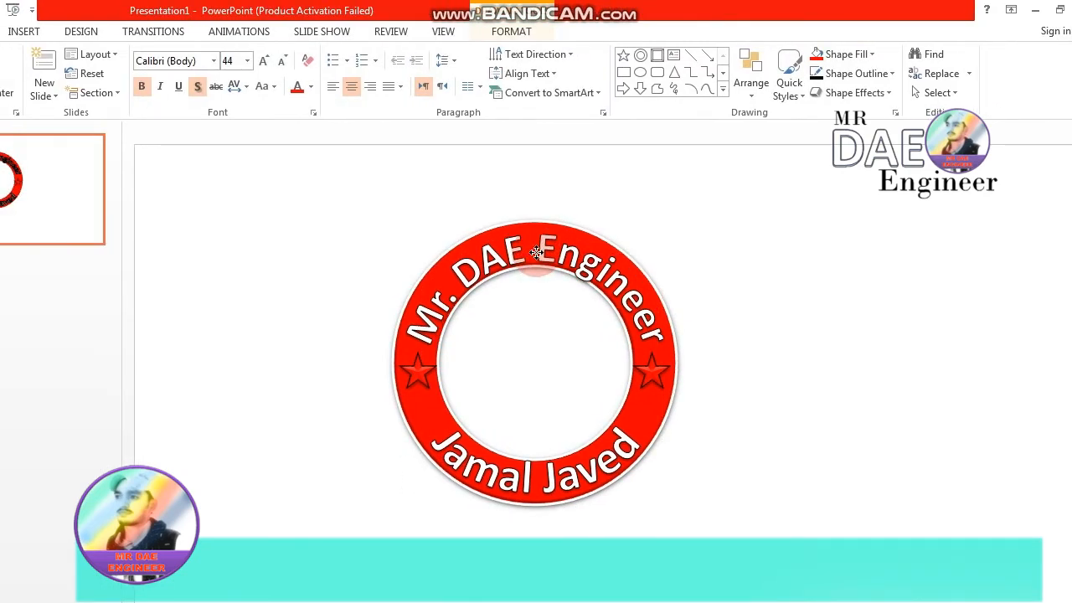
drag(536, 252, 537, 252)
click(750, 301)
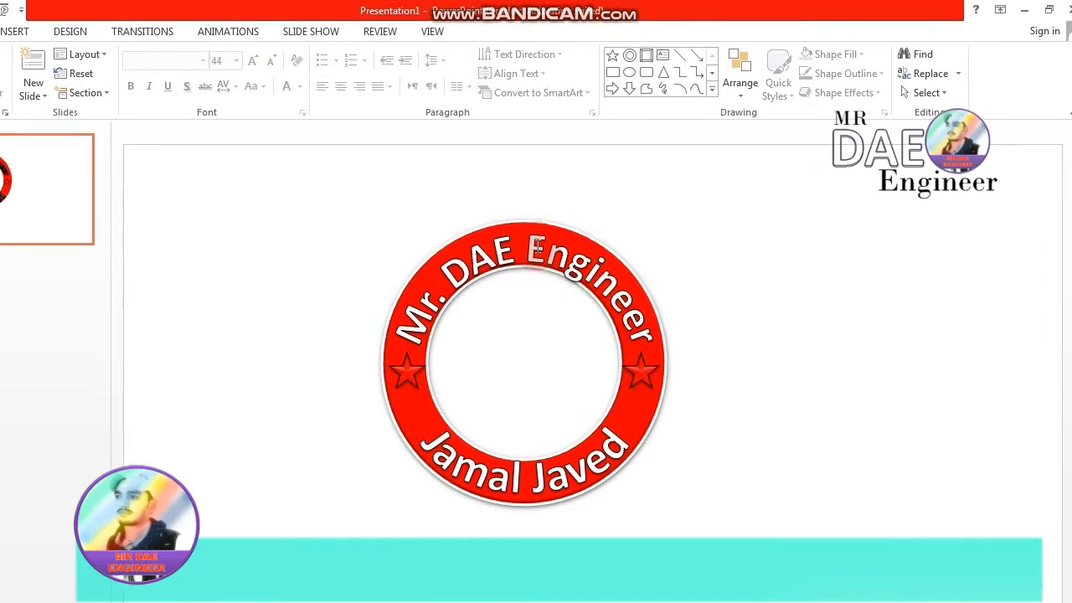
click(516, 252)
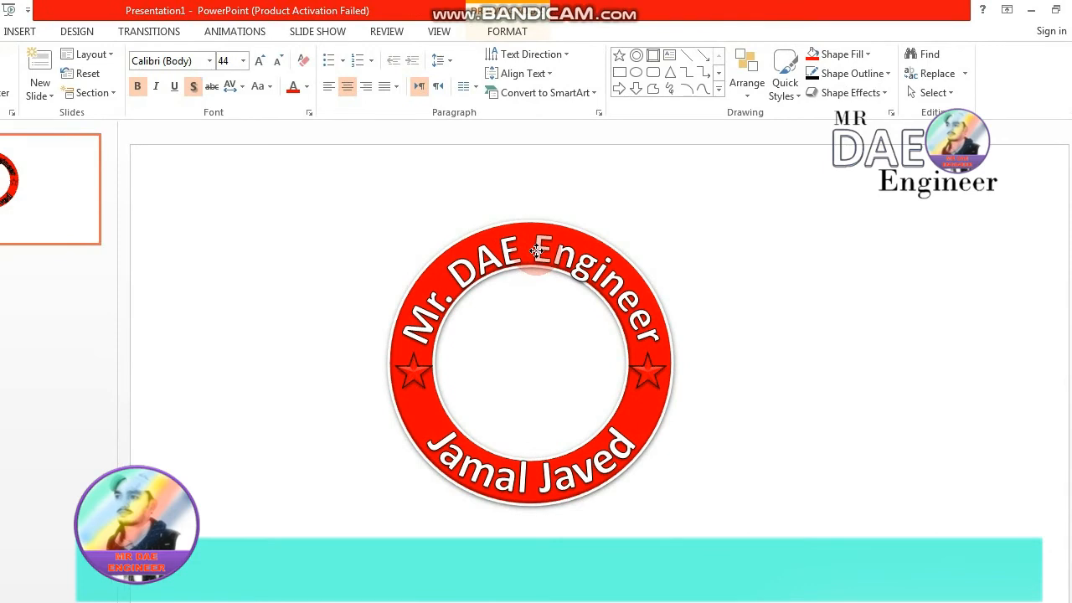
drag(536, 248, 537, 244)
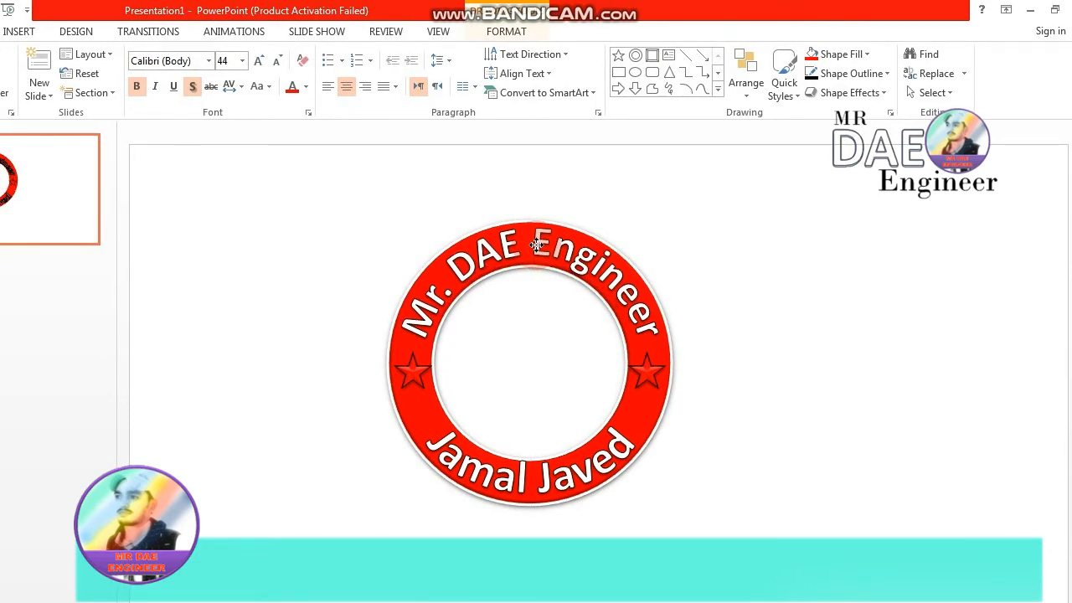
click(859, 268)
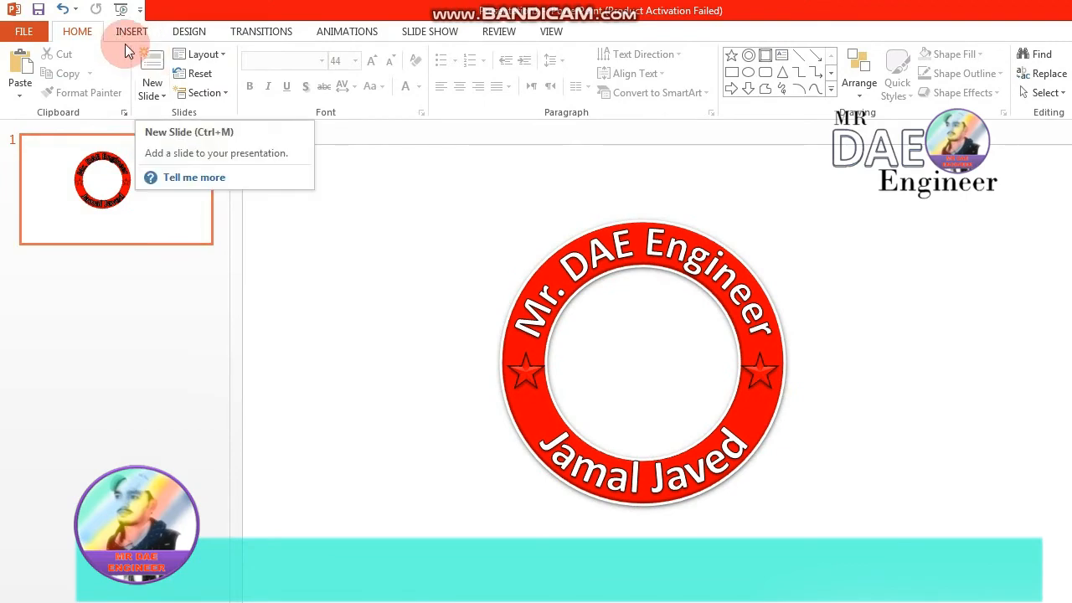
- Start inserting a picture and browse to the logo folder inside thamils on Local Disk (E:)
click(132, 31)
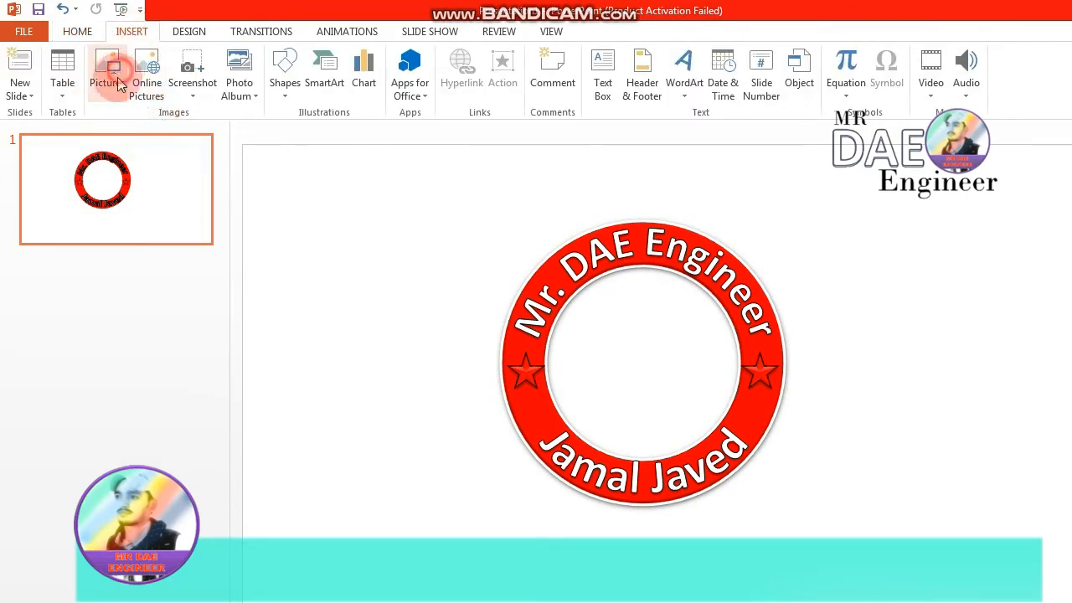
click(118, 83)
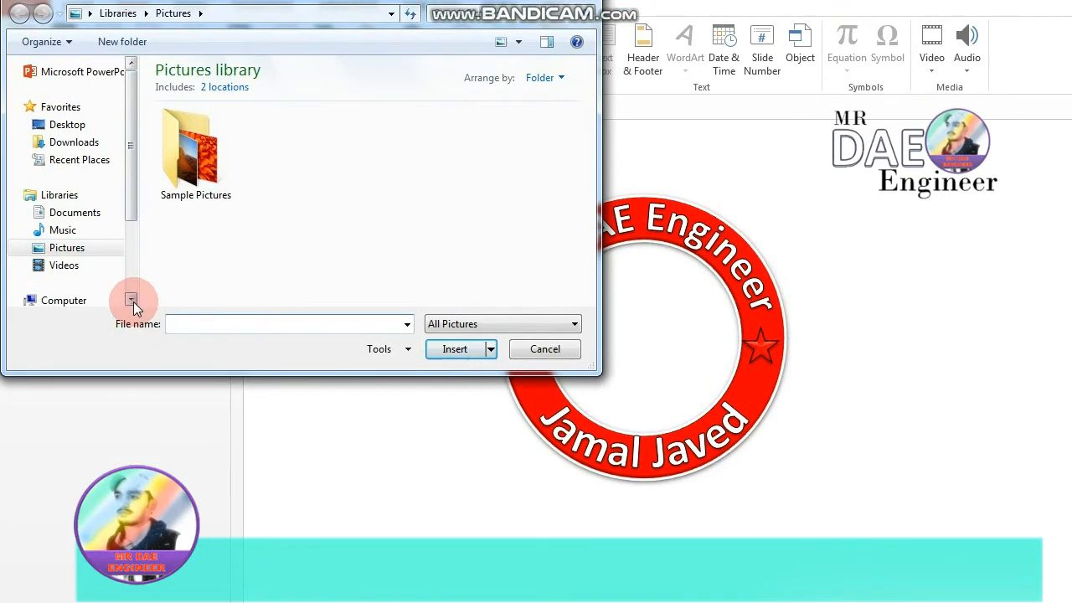
click(132, 300)
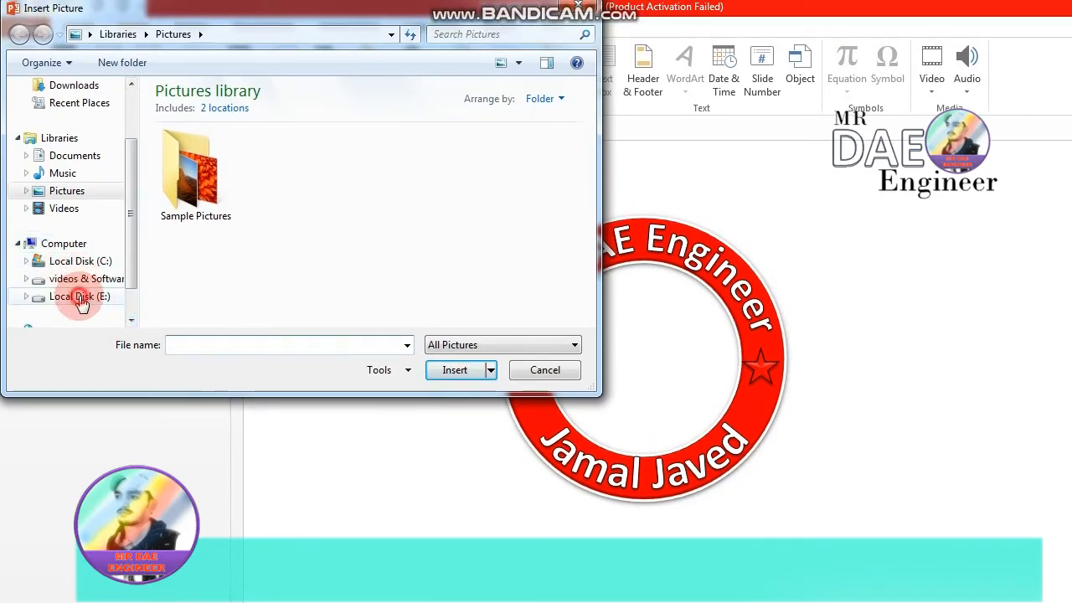
click(81, 300)
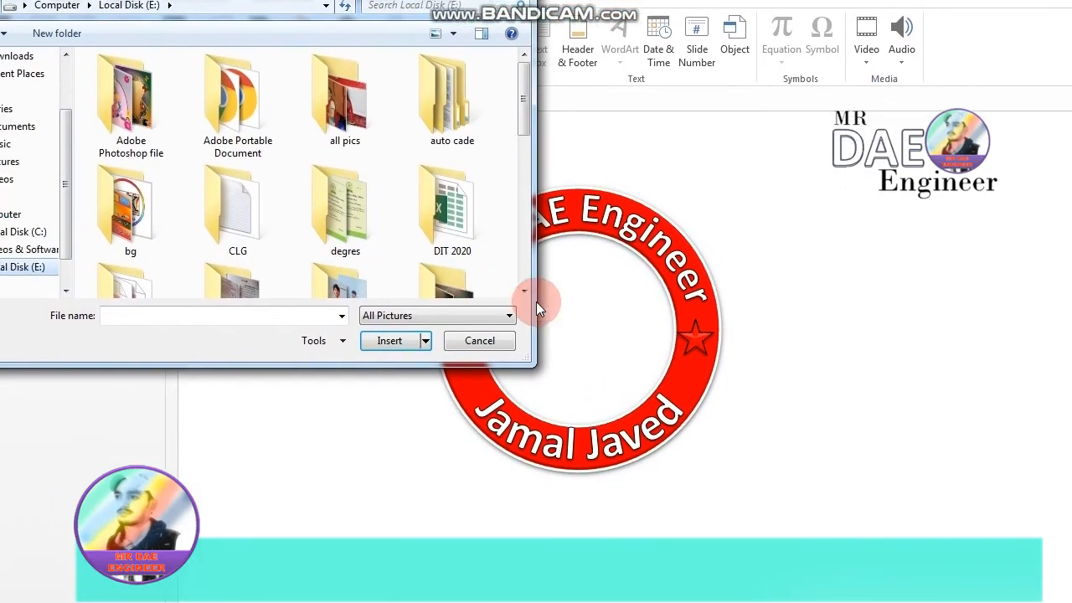
click(589, 321)
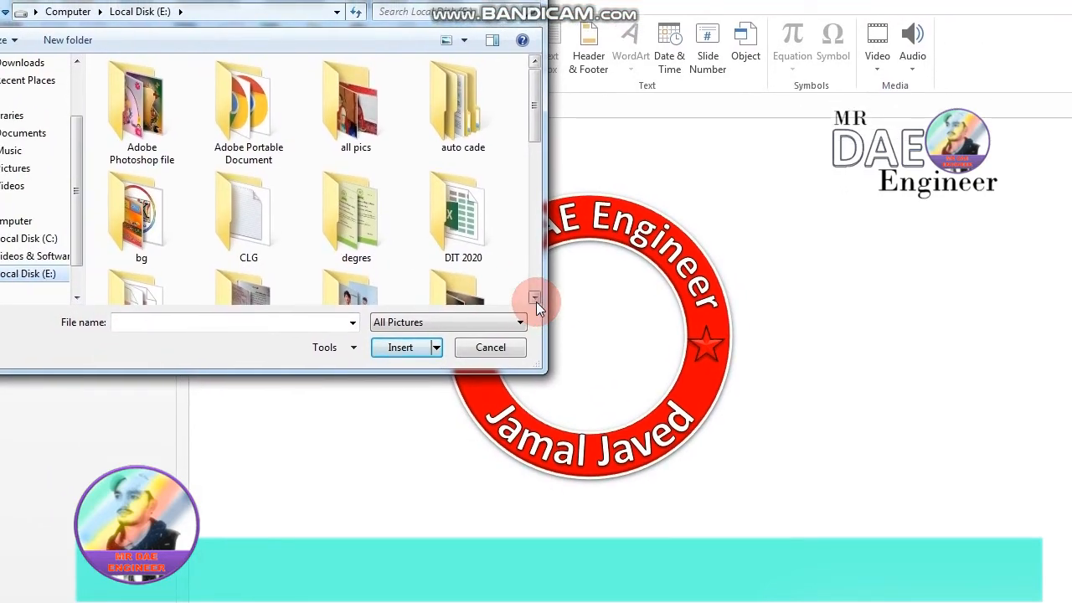
click(536, 300)
click(536, 300)
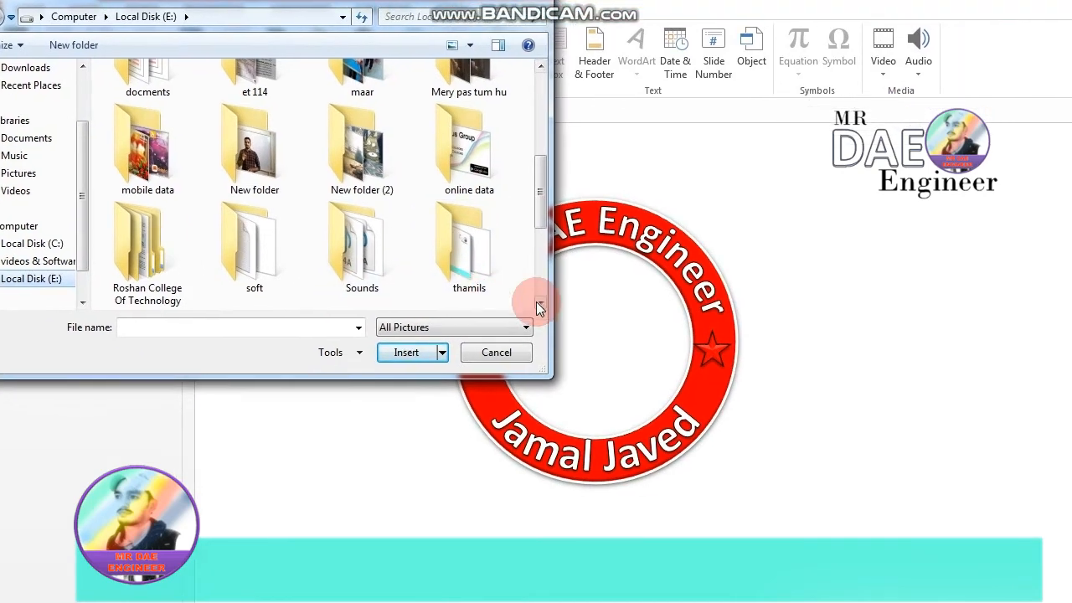
click(534, 299)
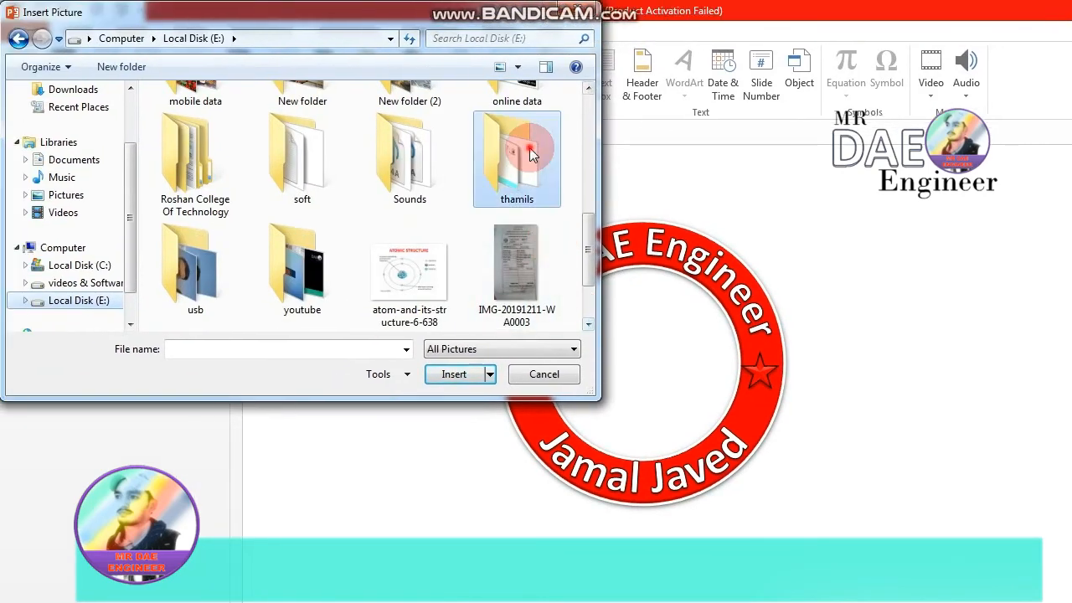
double_click(468, 134)
double_click(194, 134)
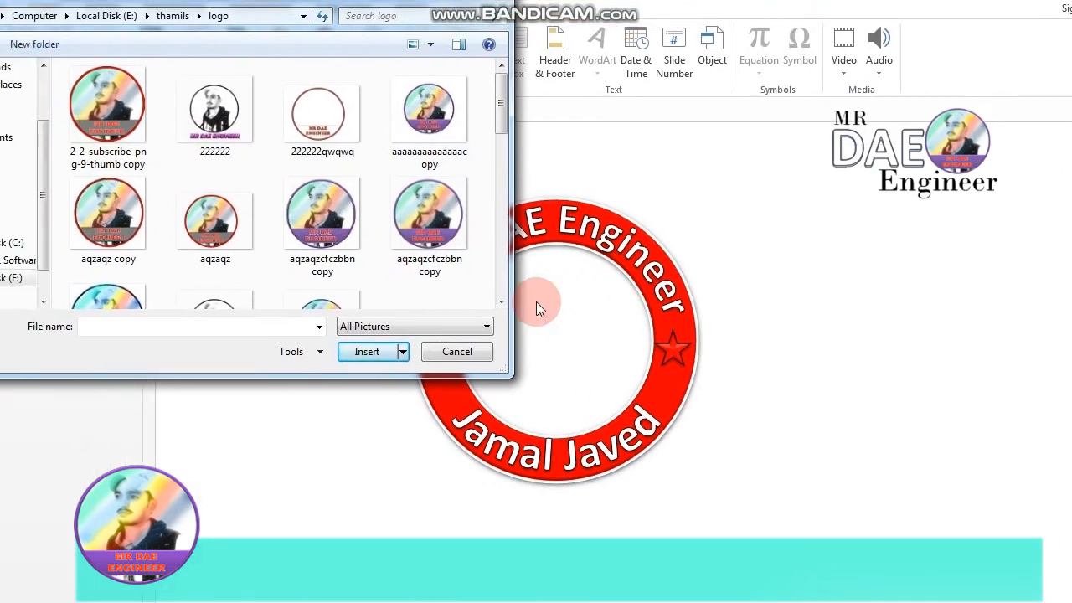
- Insert the picture "logo 2" from the logo folder onto the slide
click(589, 324)
click(534, 301)
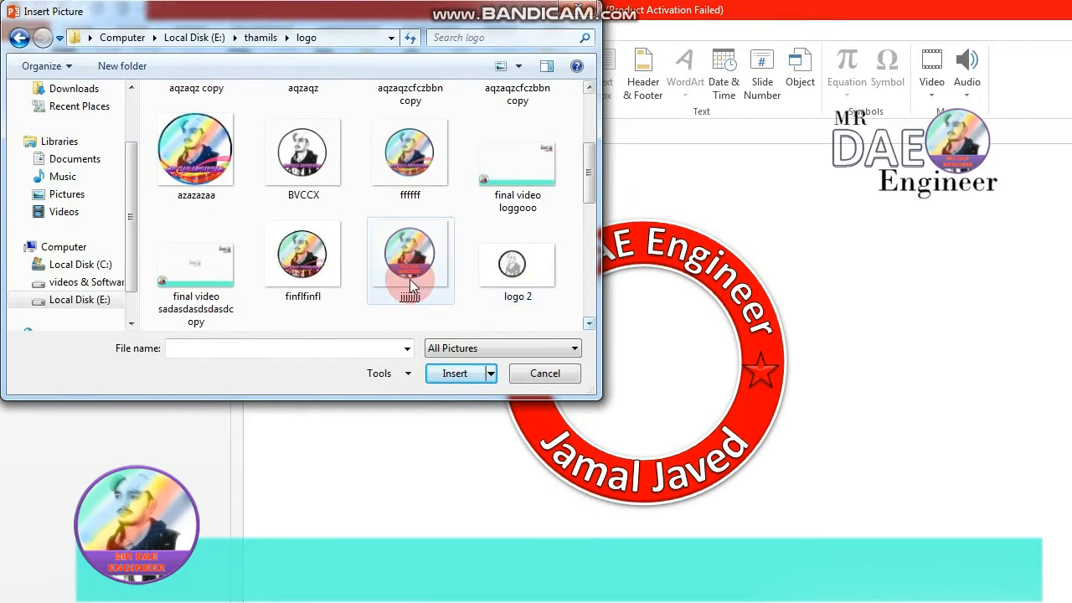
click(501, 266)
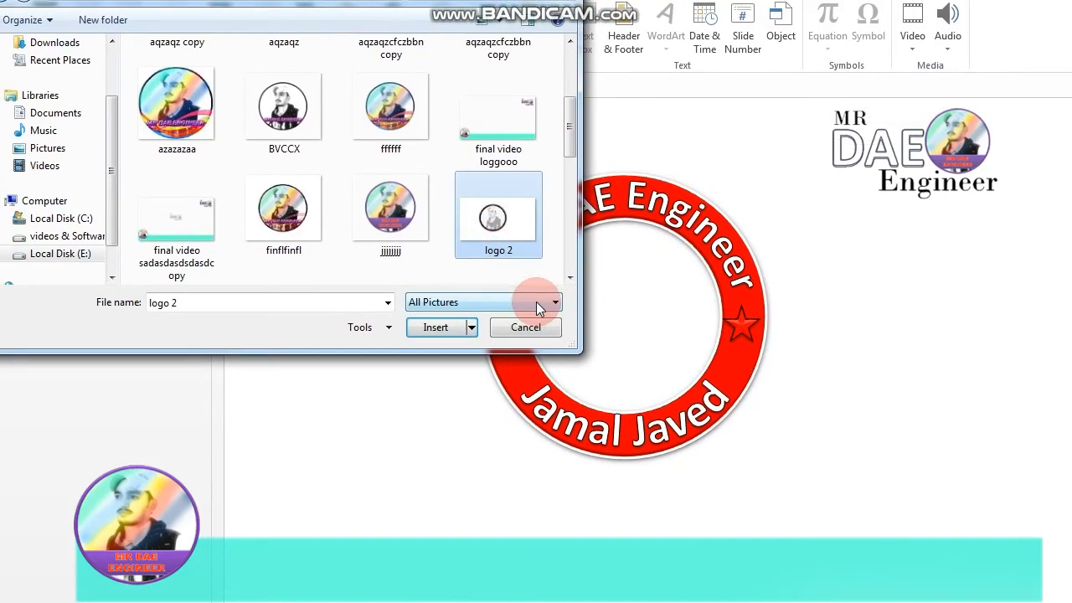
click(435, 327)
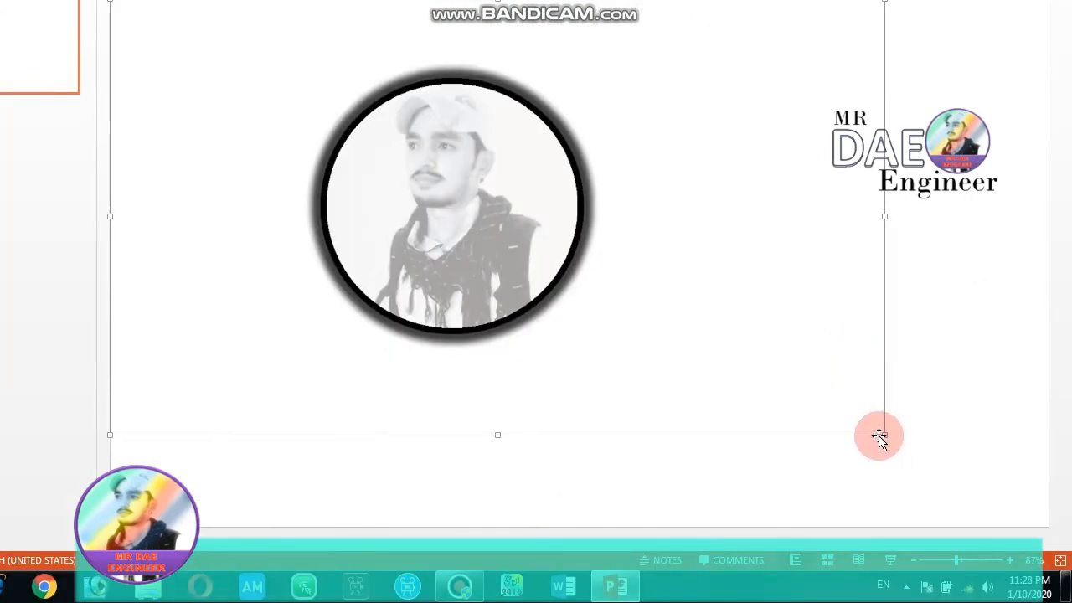
- Try the inserted portrait picture at a smaller size to the right of the ring, and delete it from the slide
drag(883, 434, 347, 206)
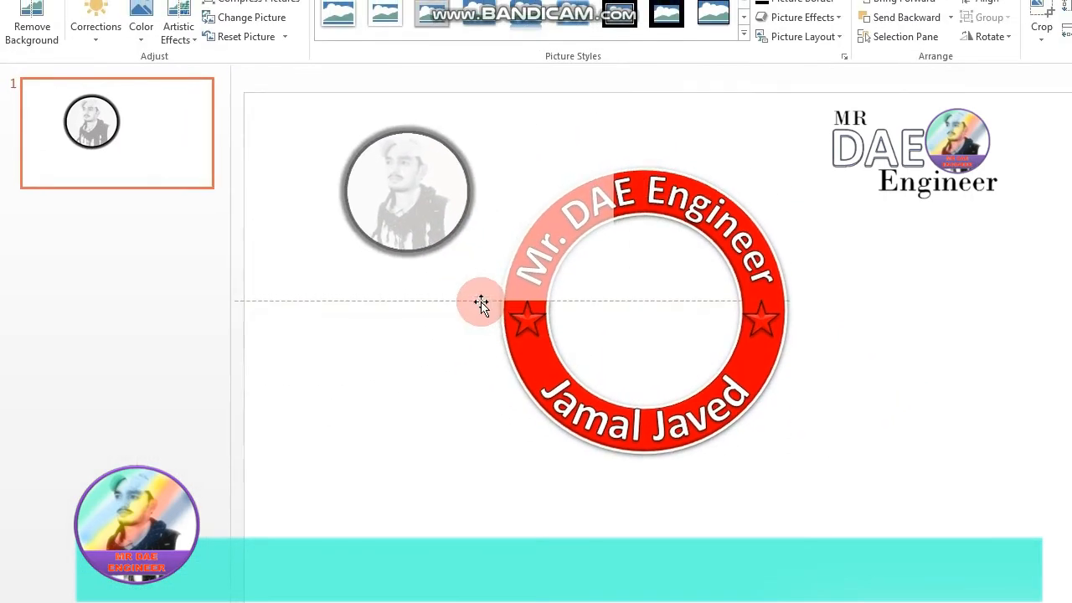
drag(447, 211, 656, 307)
drag(536, 301, 875, 301)
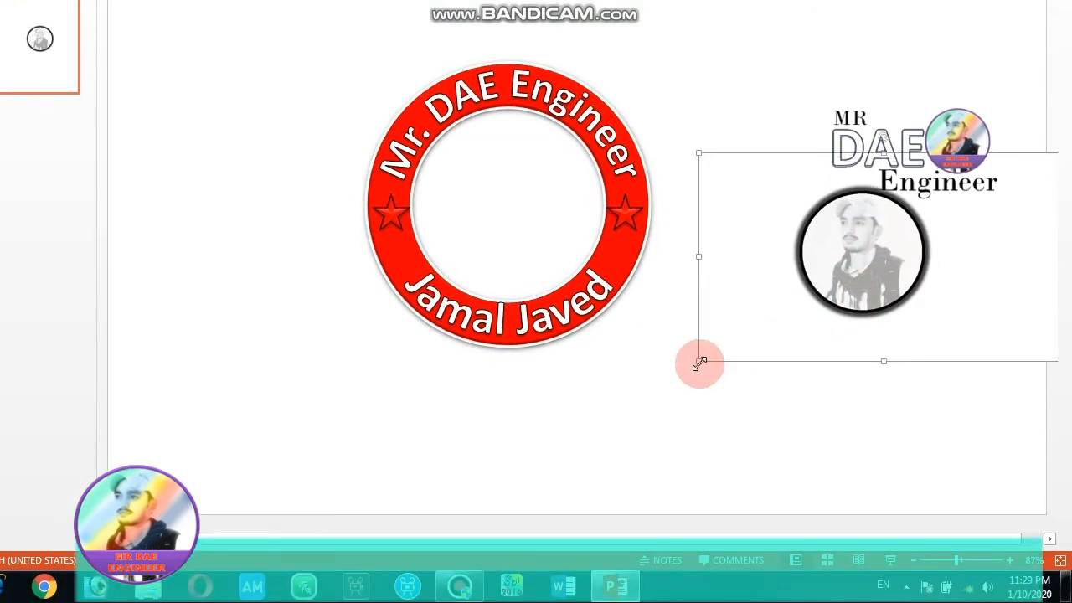
drag(699, 364, 834, 337)
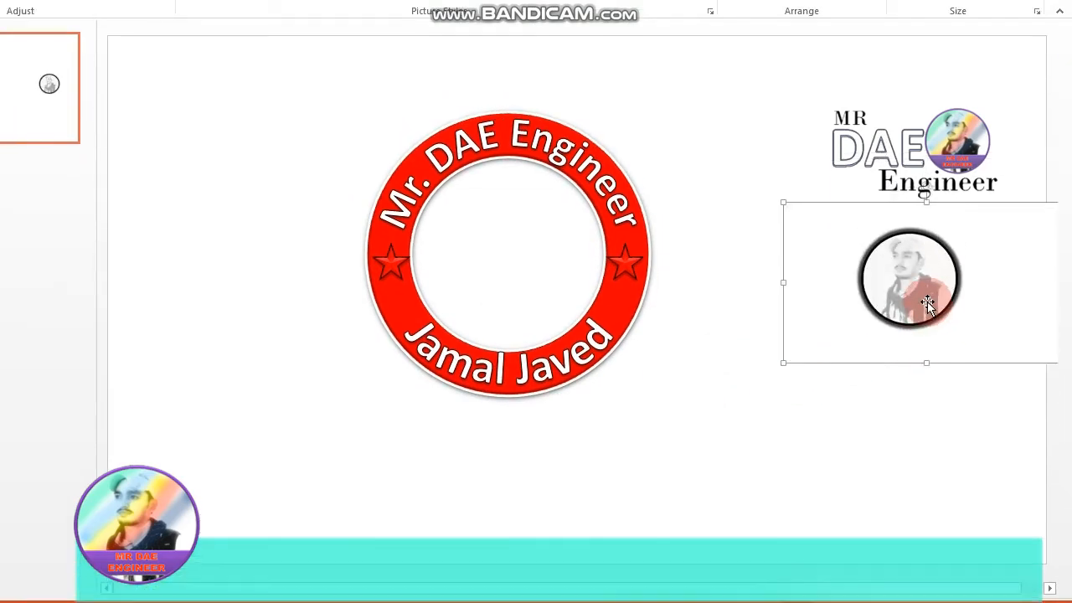
click(981, 293)
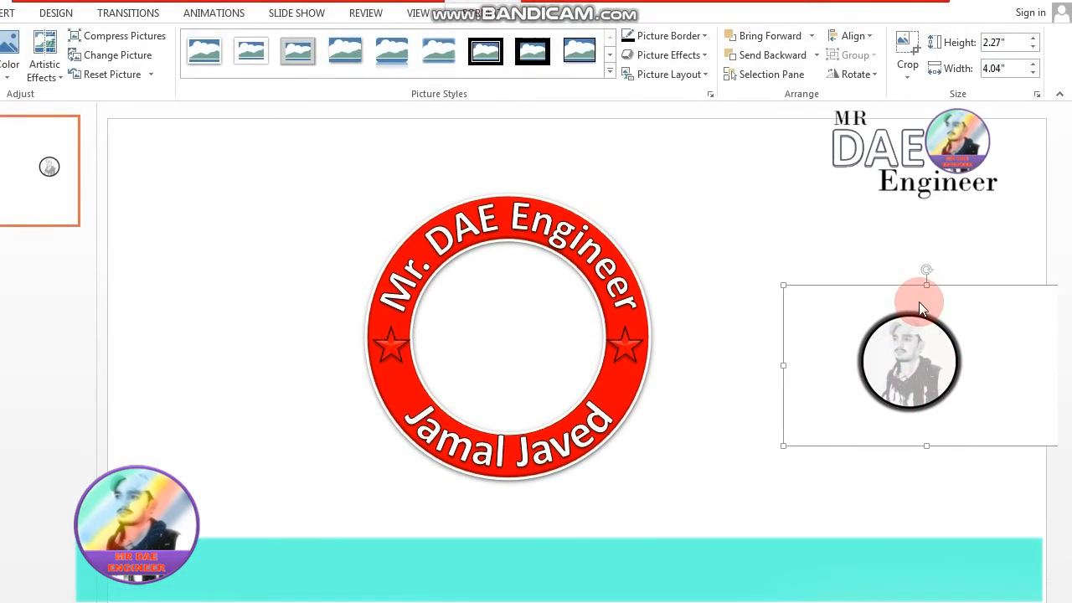
key(Delete)
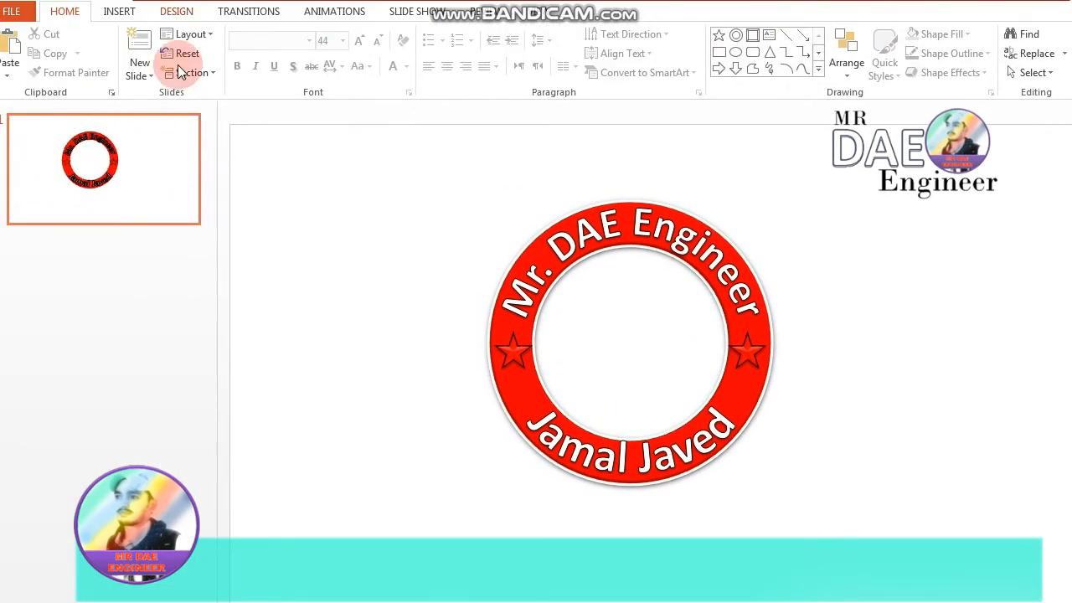
- Draw a 12-point star inside the white centre of the red ring
click(126, 12)
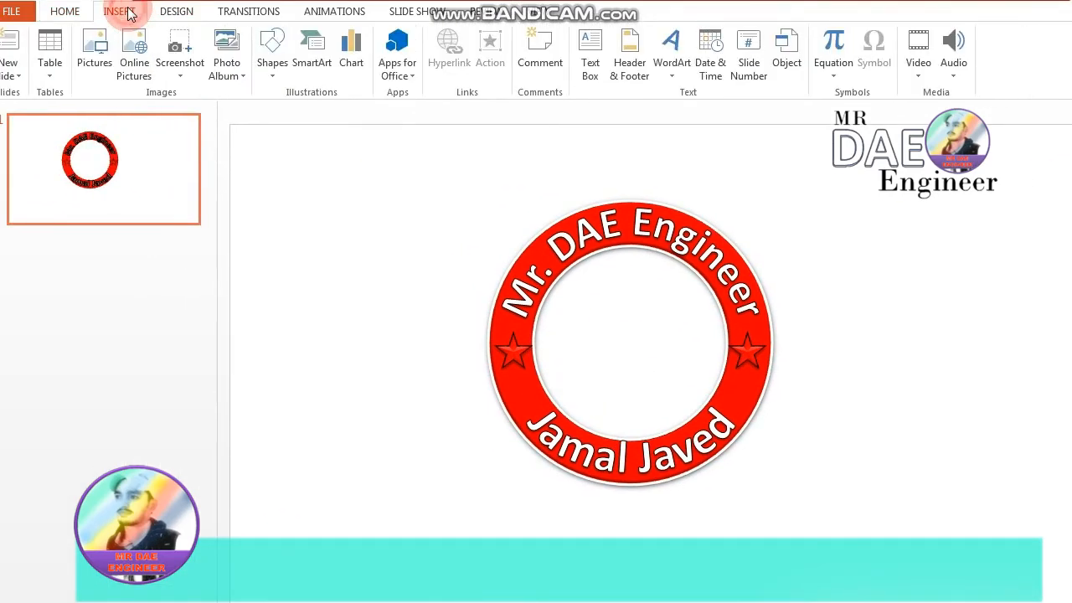
click(272, 74)
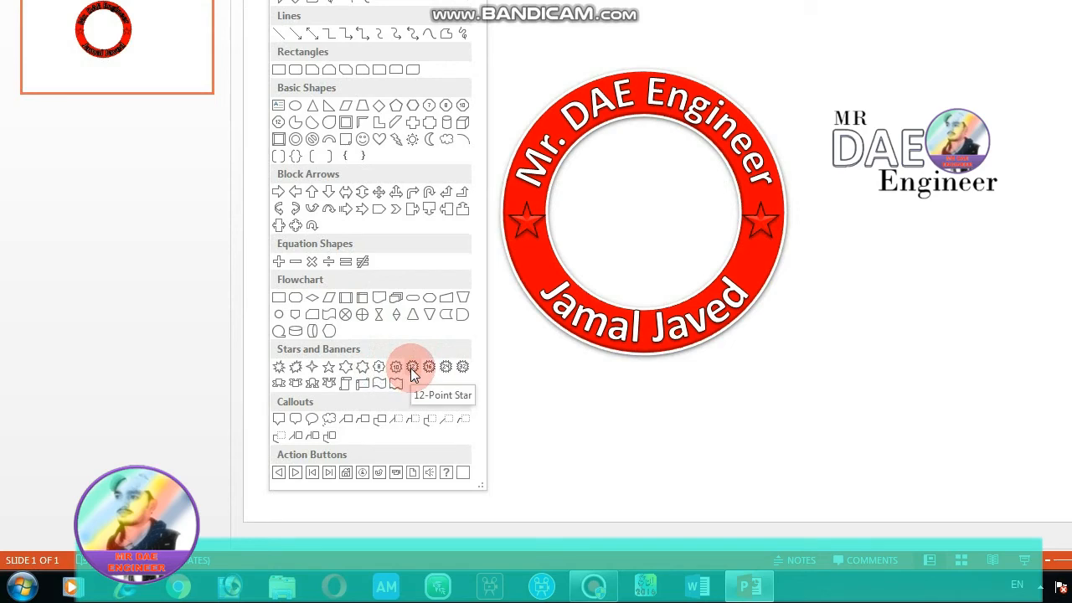
click(411, 370)
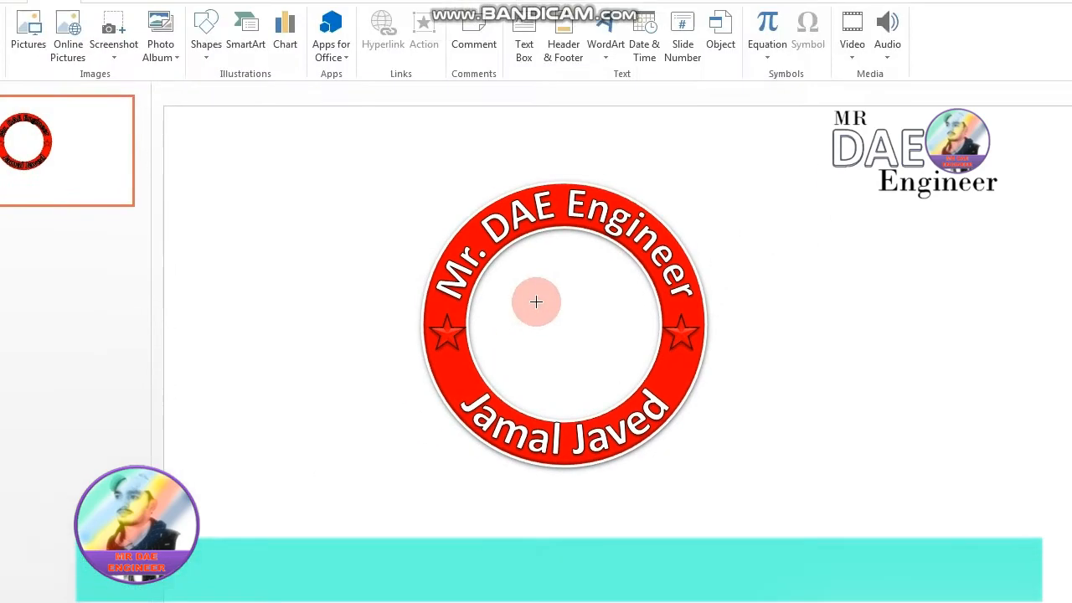
drag(589, 162, 645, 240)
drag(535, 302, 626, 357)
drag(603, 305, 604, 306)
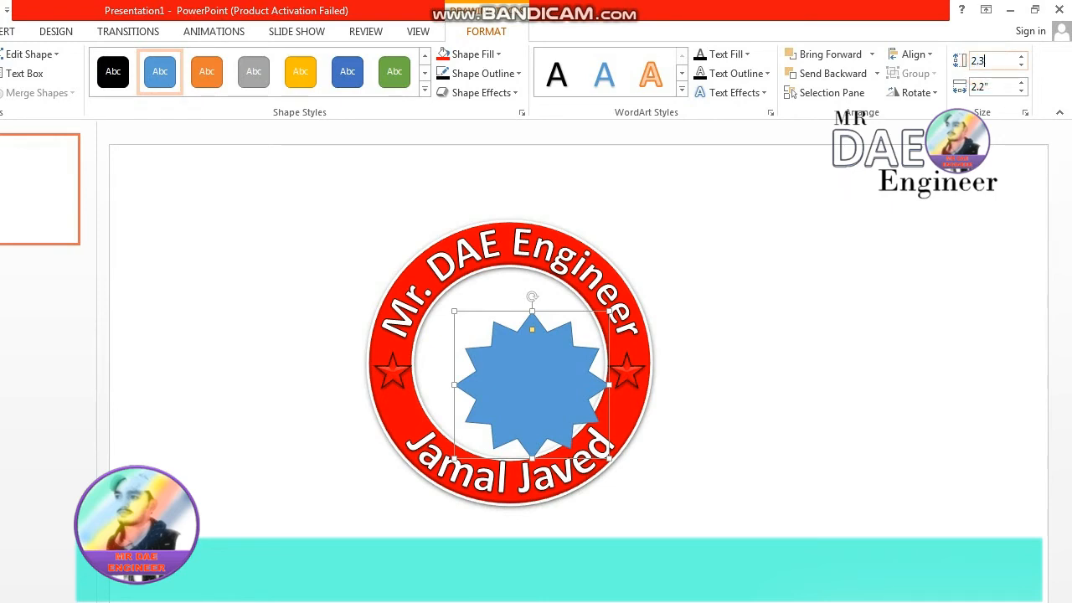
- Set the 12-point star's height and width to 2.3" and centre it within the ring
key(Return)
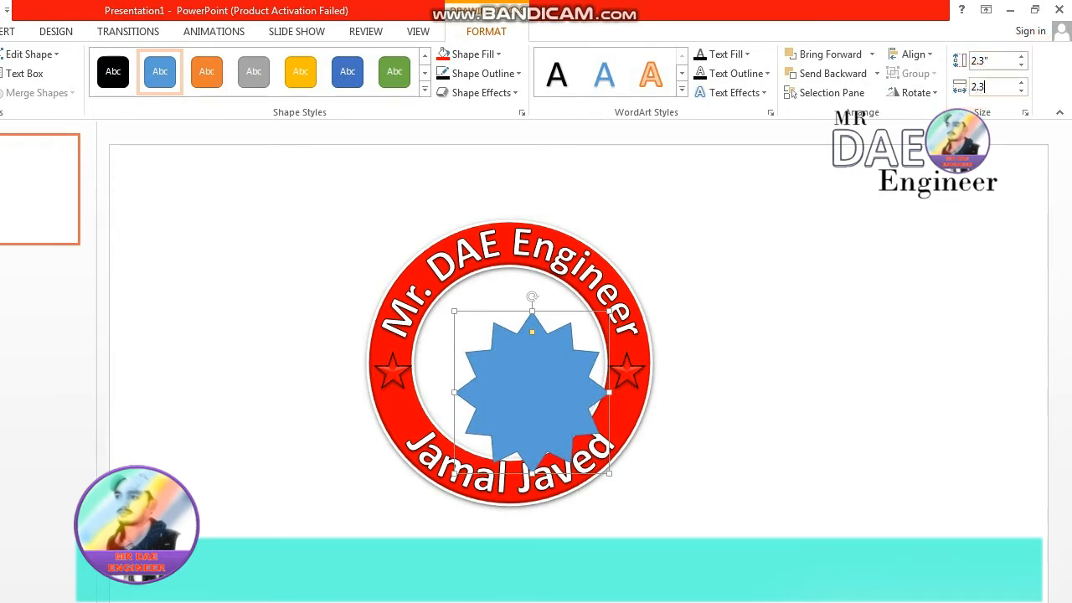
text(2.3)
click(970, 87)
drag(541, 399, 515, 361)
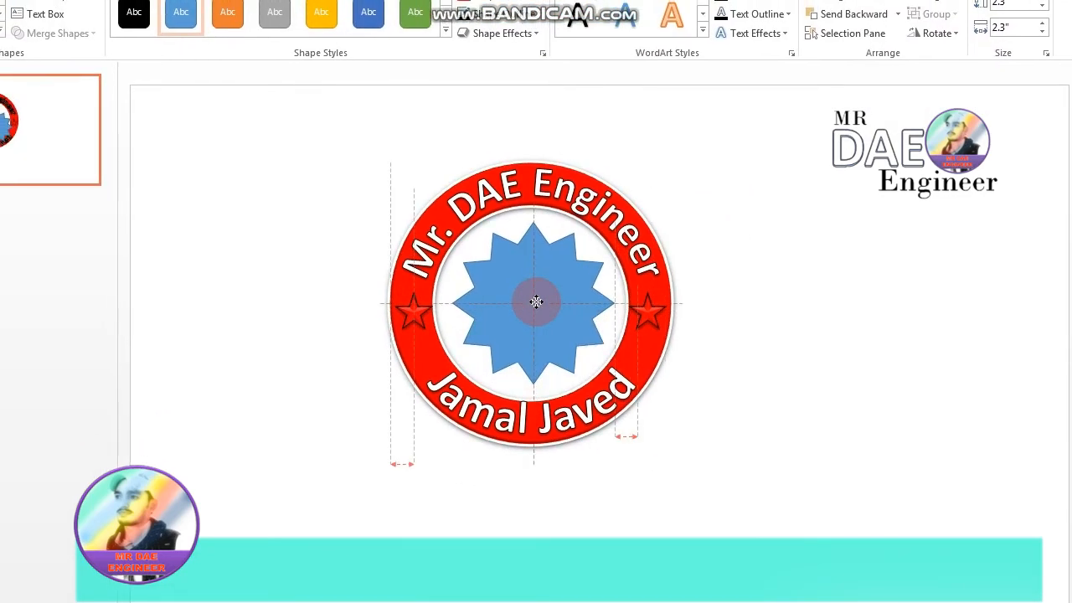
drag(536, 301, 537, 304)
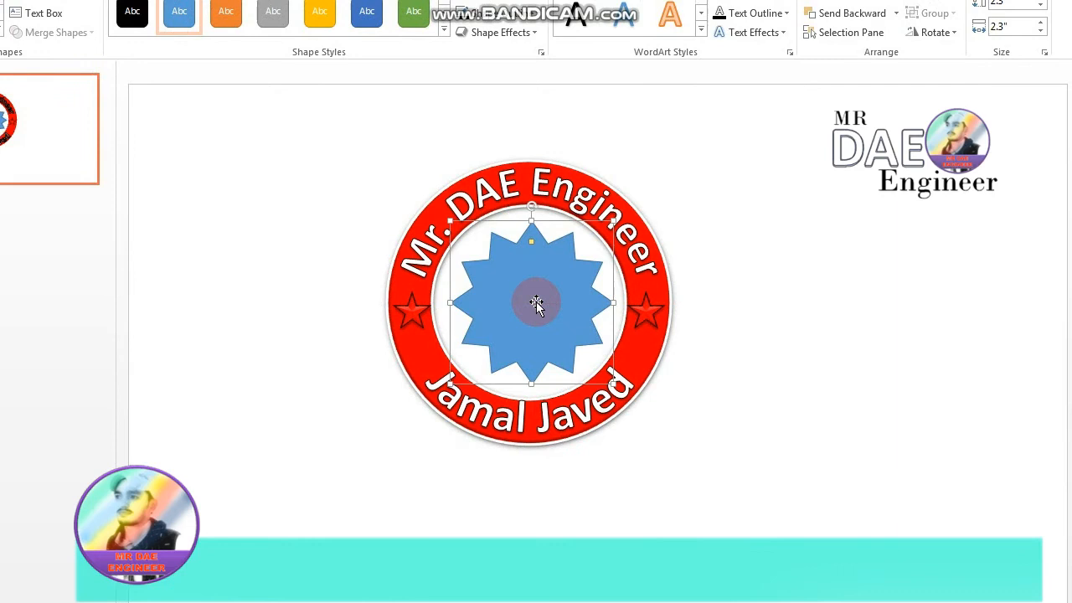
- Apply the Preset 1 shape effect to the central 12-point star
click(536, 32)
mouse_move(555, 72)
click(621, 215)
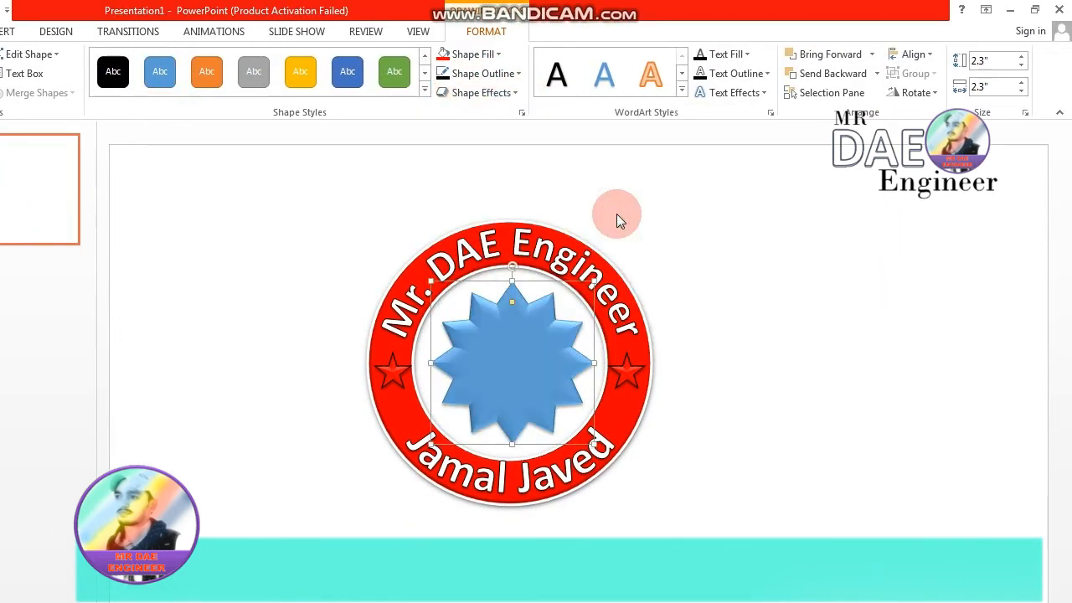
click(521, 93)
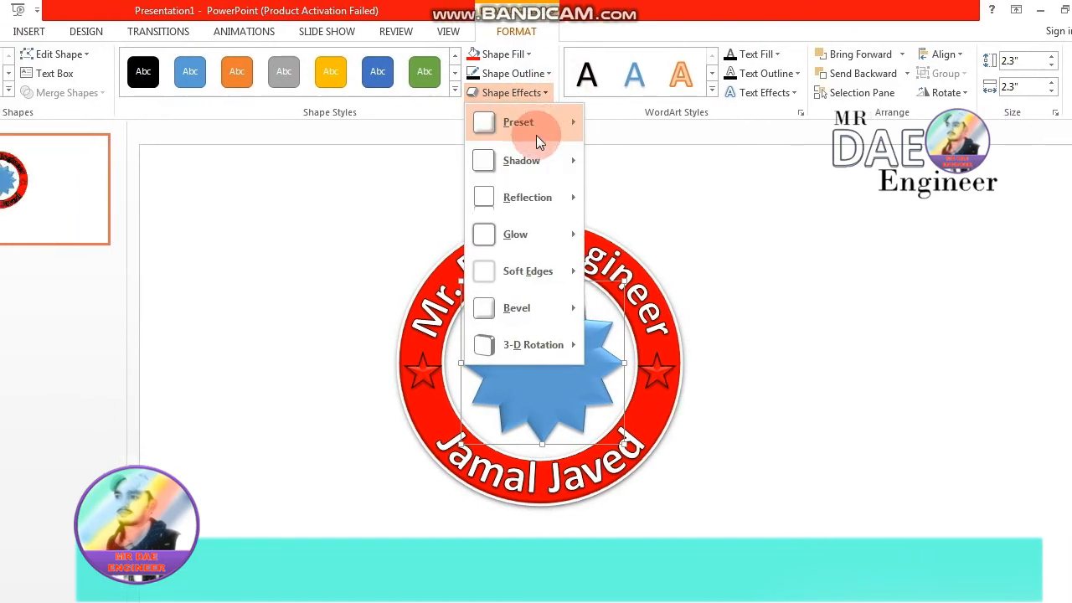
mouse_move(543, 129)
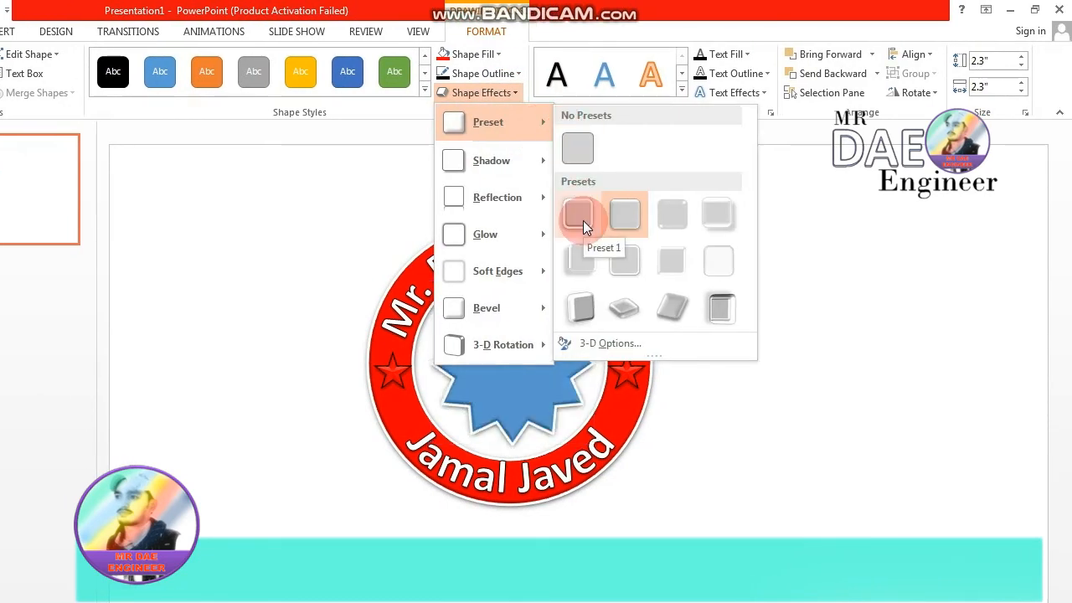
click(583, 220)
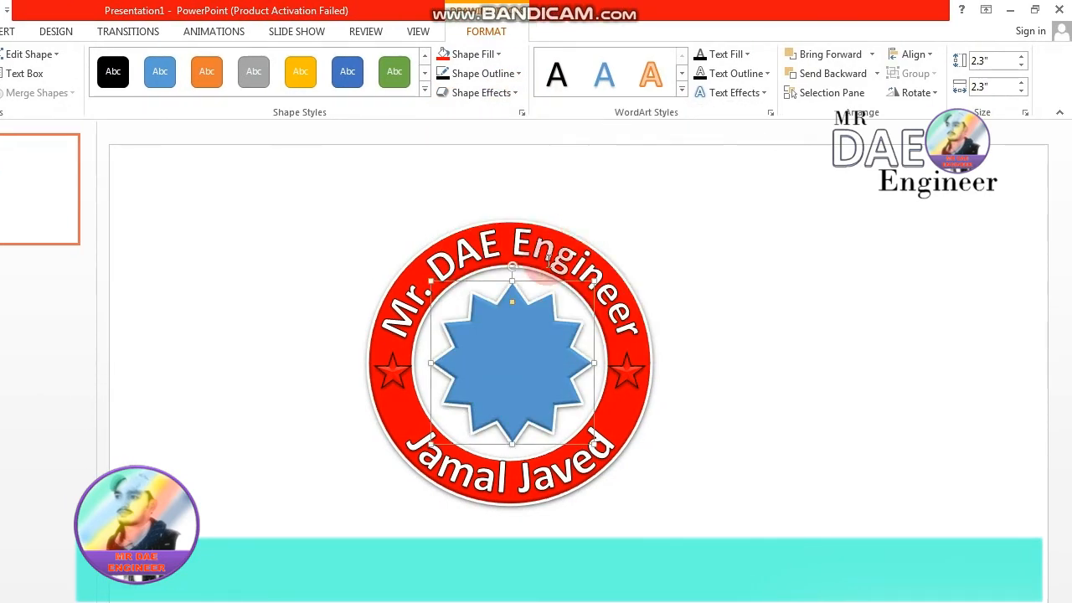
- Give the central star the first bevel style among the available bevel effects
click(537, 99)
mouse_move(599, 343)
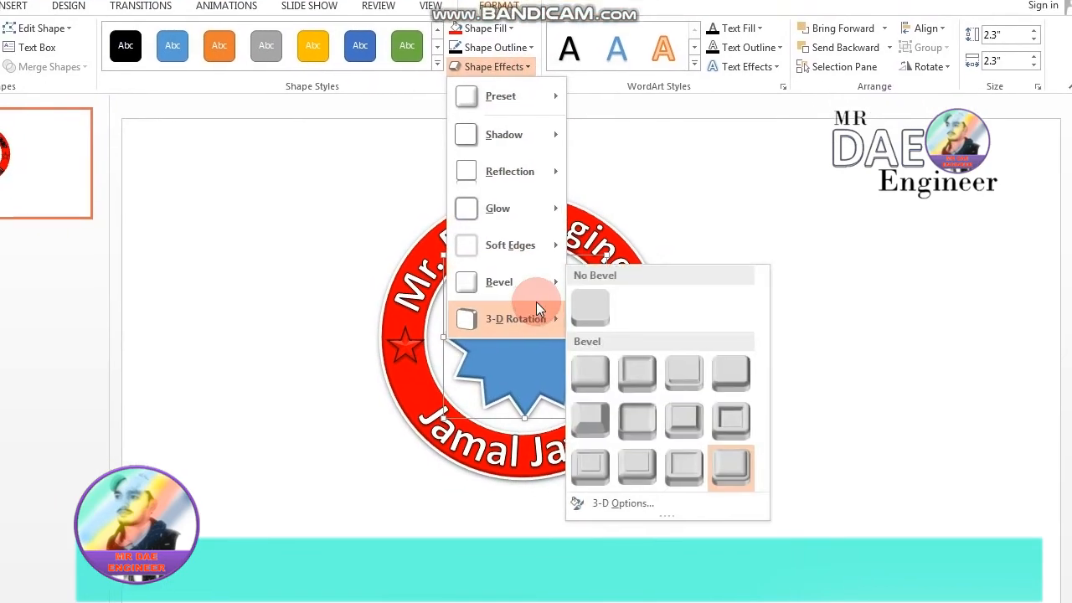
mouse_move(535, 271)
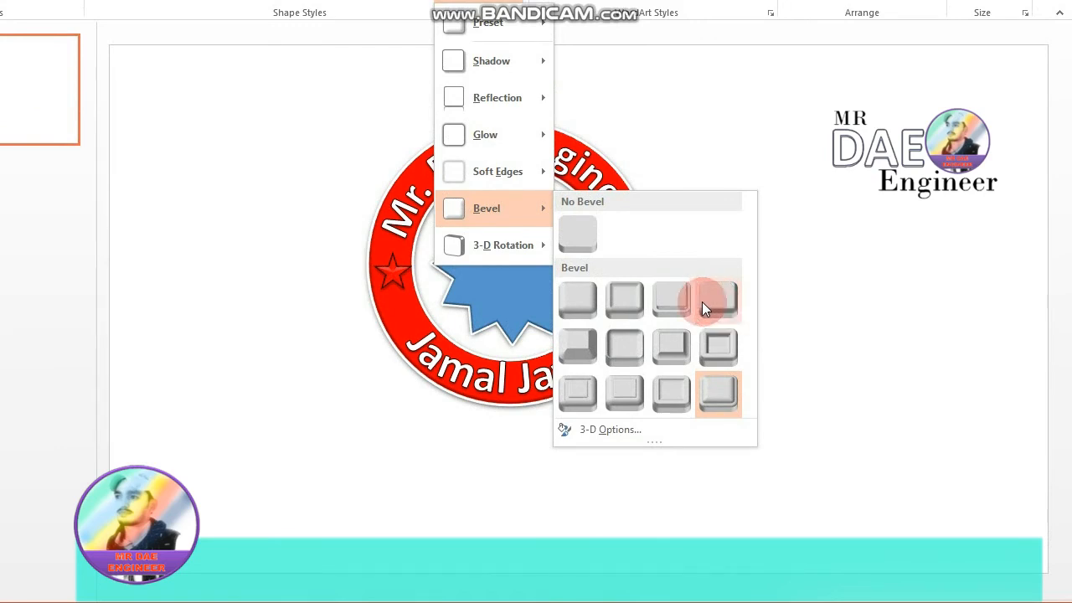
click(577, 303)
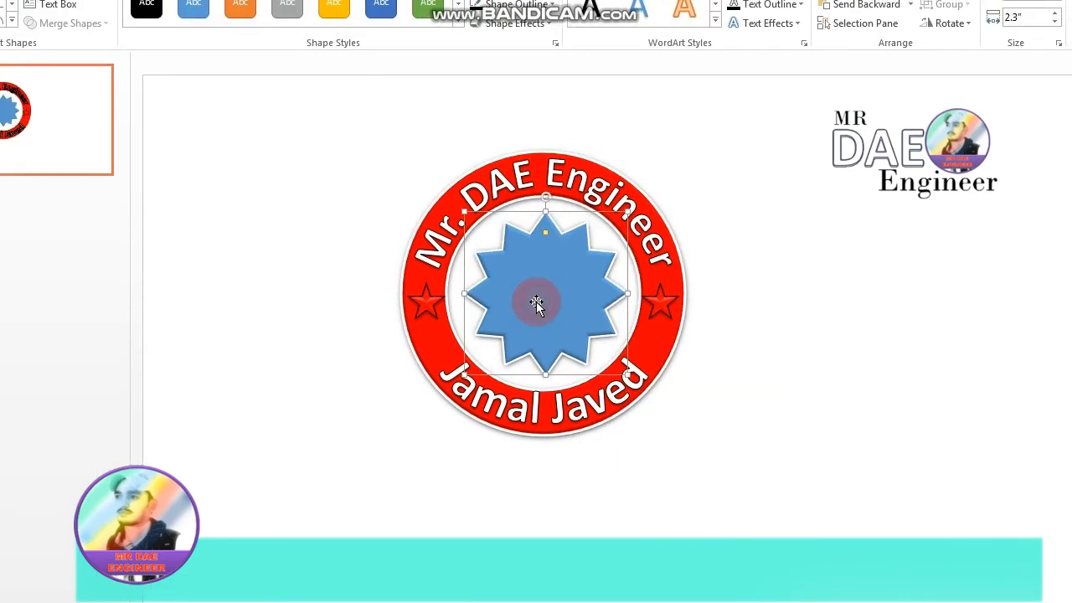
- Fill the central star with the standard Red colour to match the ring
click(545, 50)
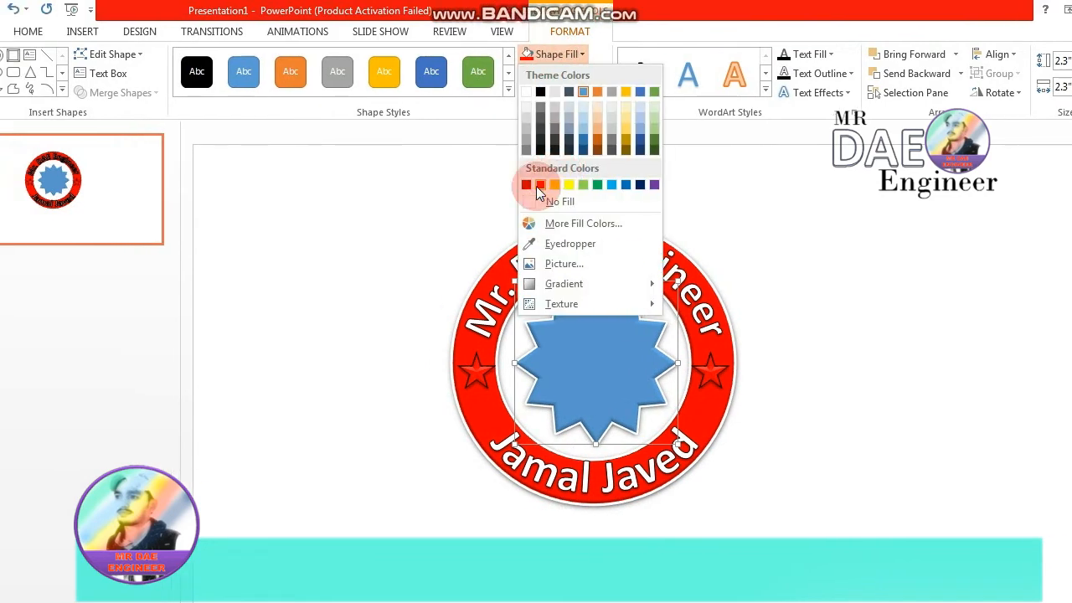
click(539, 185)
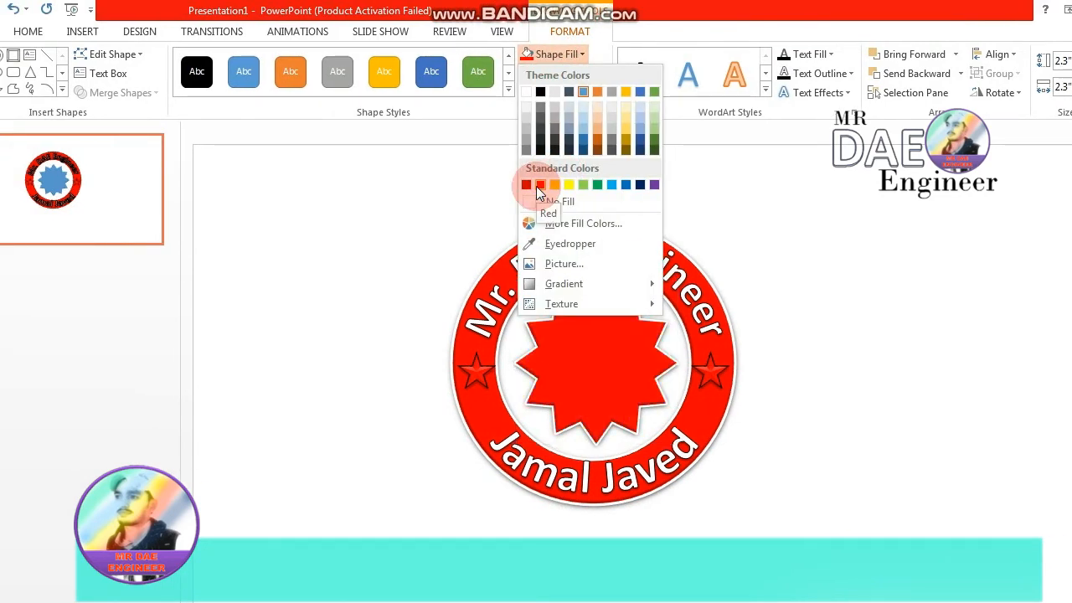
click(540, 185)
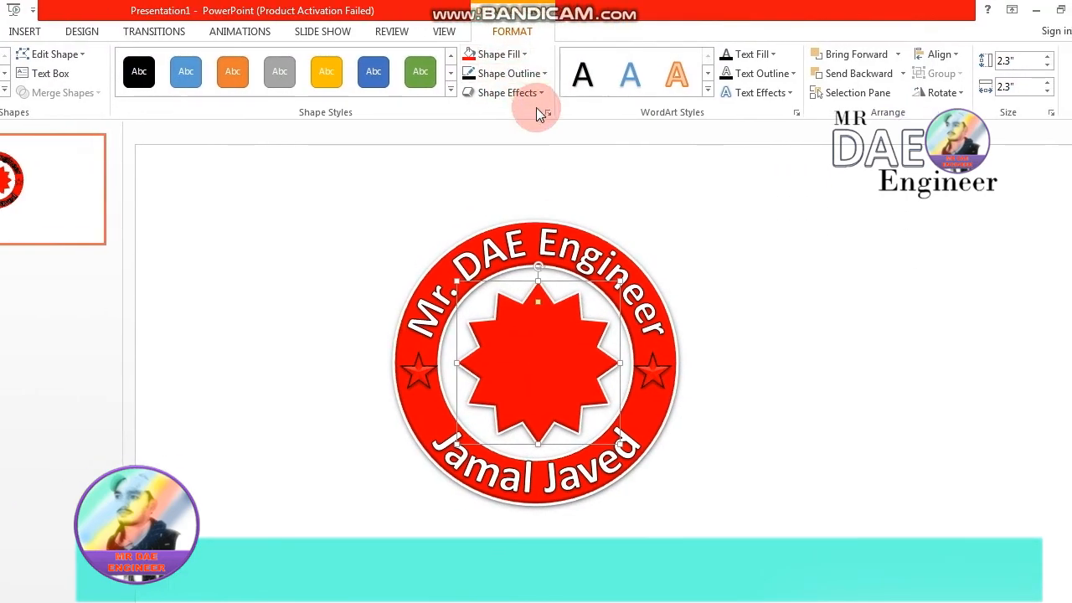
- Open the detailed fill settings for the central star and switch it to a pattern fill
click(520, 54)
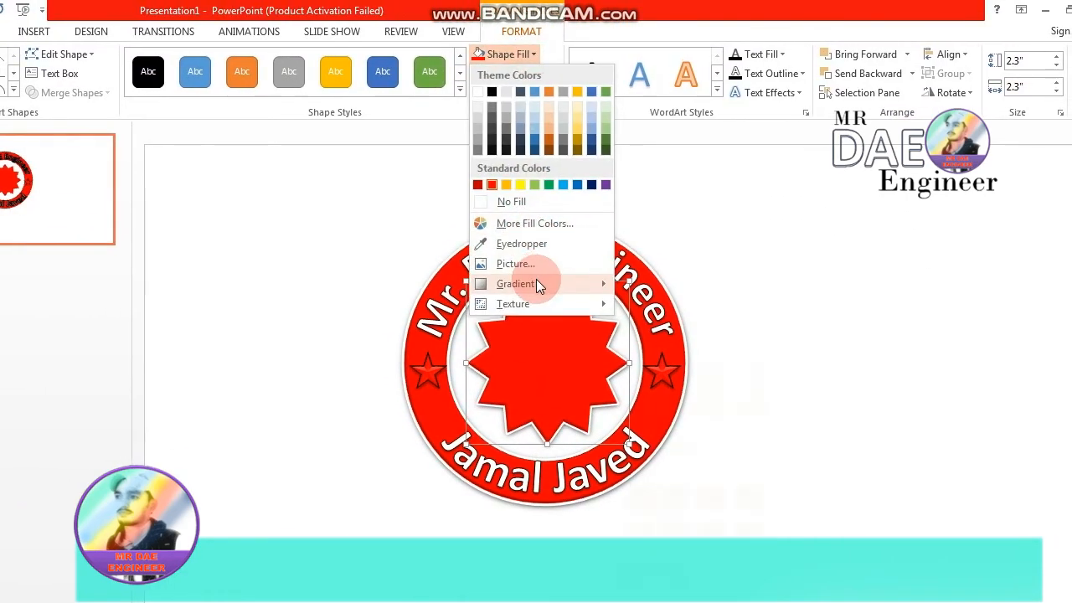
mouse_move(536, 283)
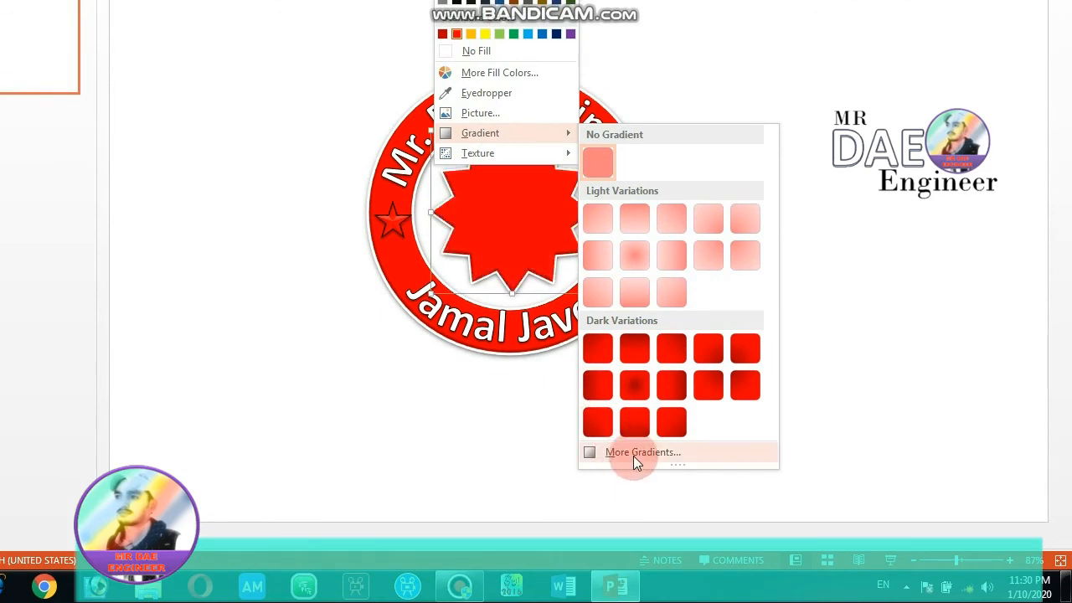
click(633, 455)
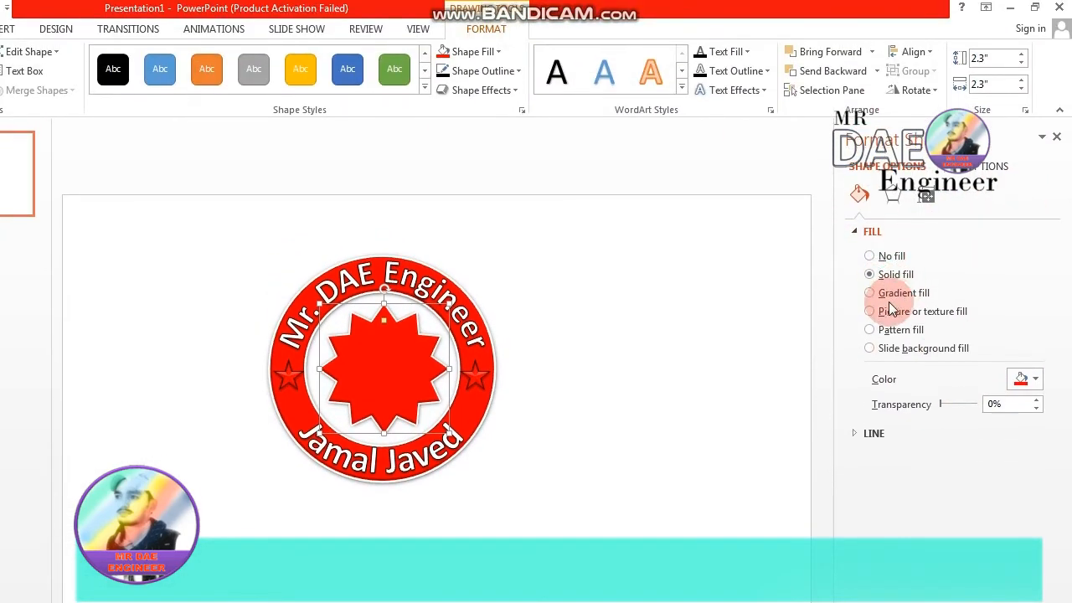
click(869, 295)
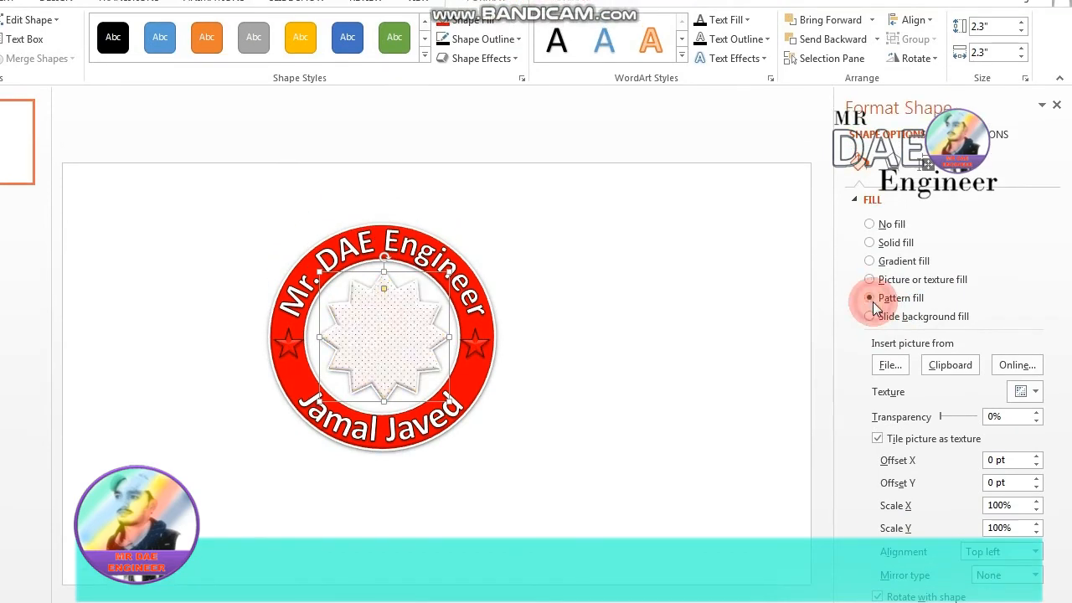
click(871, 310)
click(869, 302)
- Try several dense dotted and vertically striped red patterns on the central star
click(944, 397)
click(970, 304)
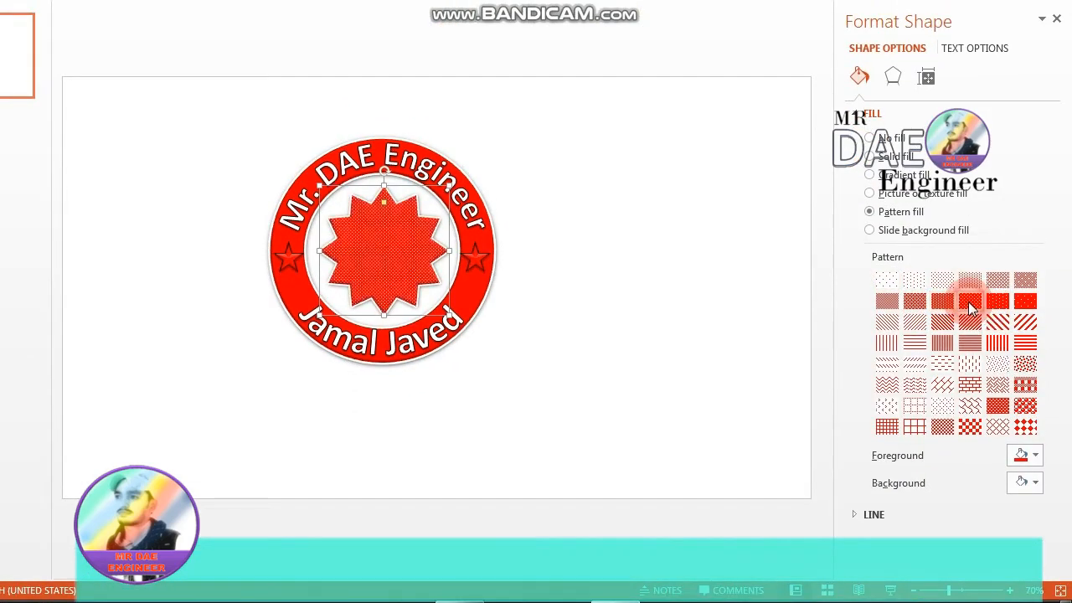
click(991, 345)
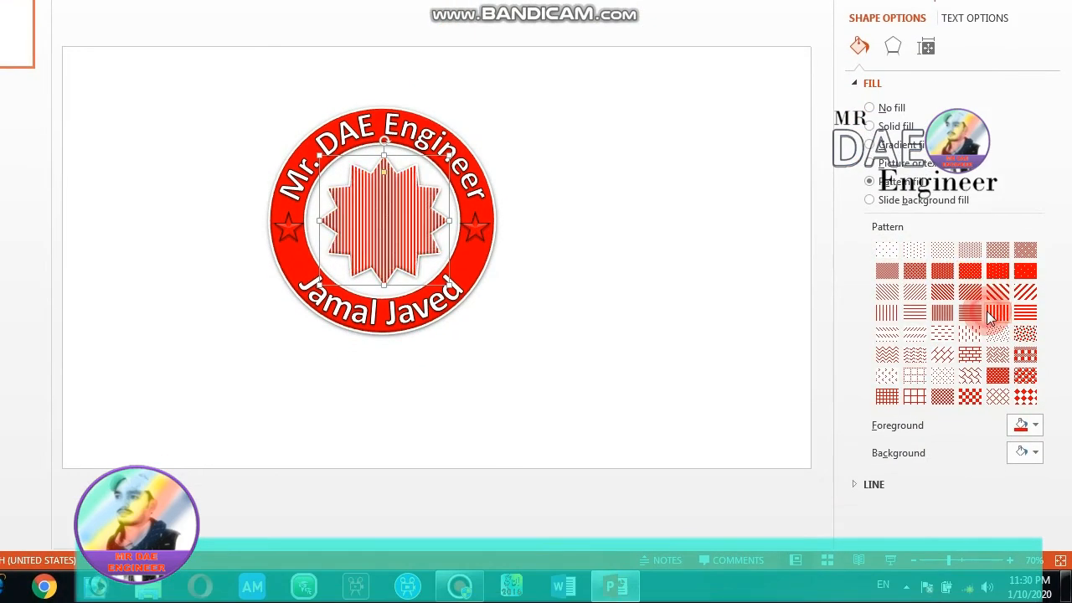
click(974, 275)
click(997, 274)
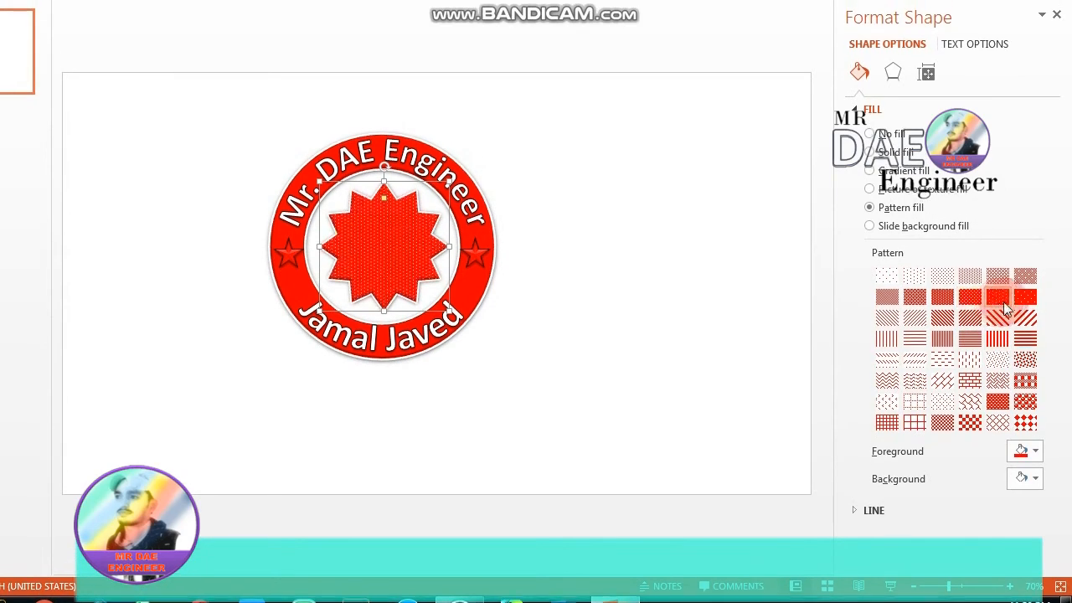
click(1026, 301)
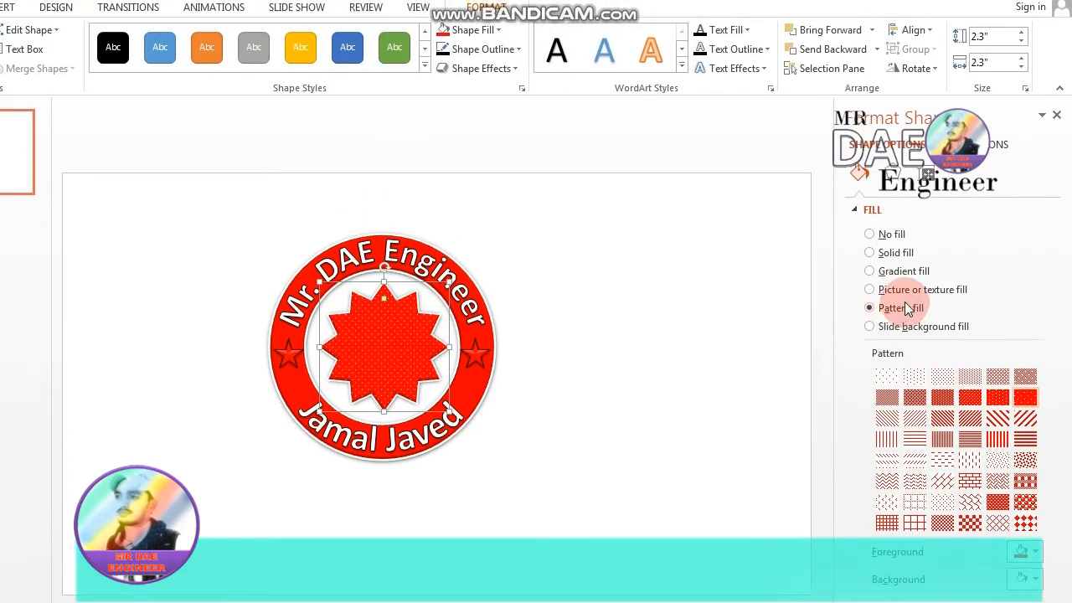
- Try a picture or texture fill on the star and look through its picture correction, colour and crop settings
click(912, 290)
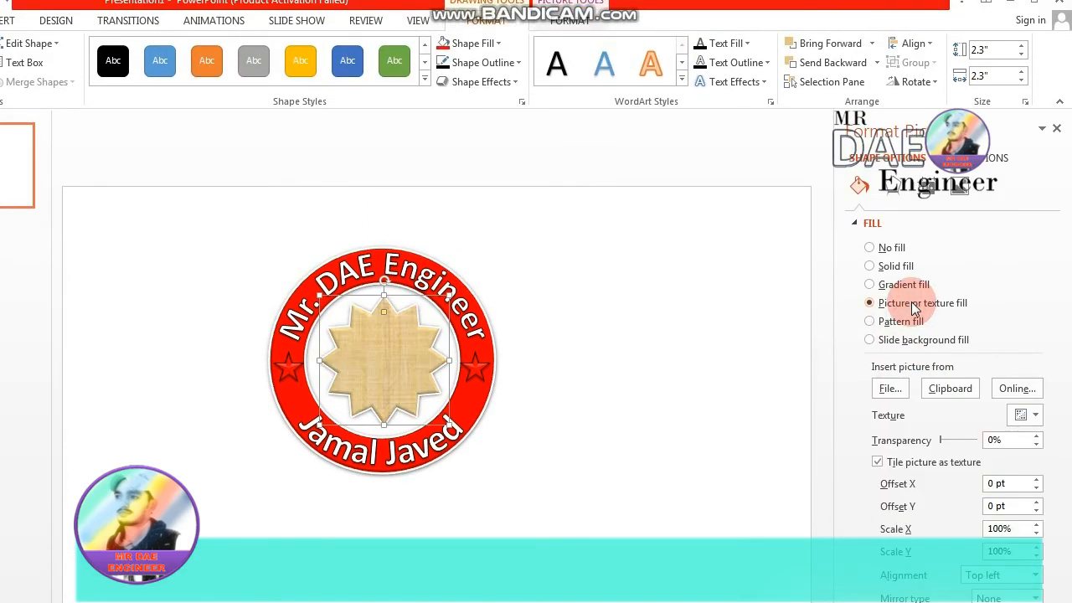
click(960, 186)
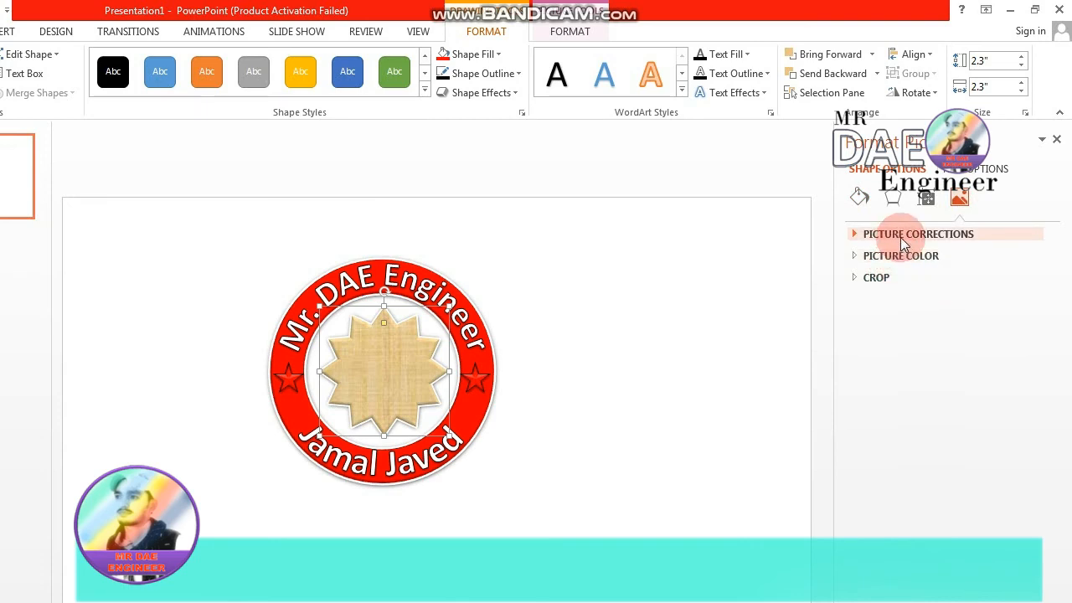
click(890, 285)
click(893, 255)
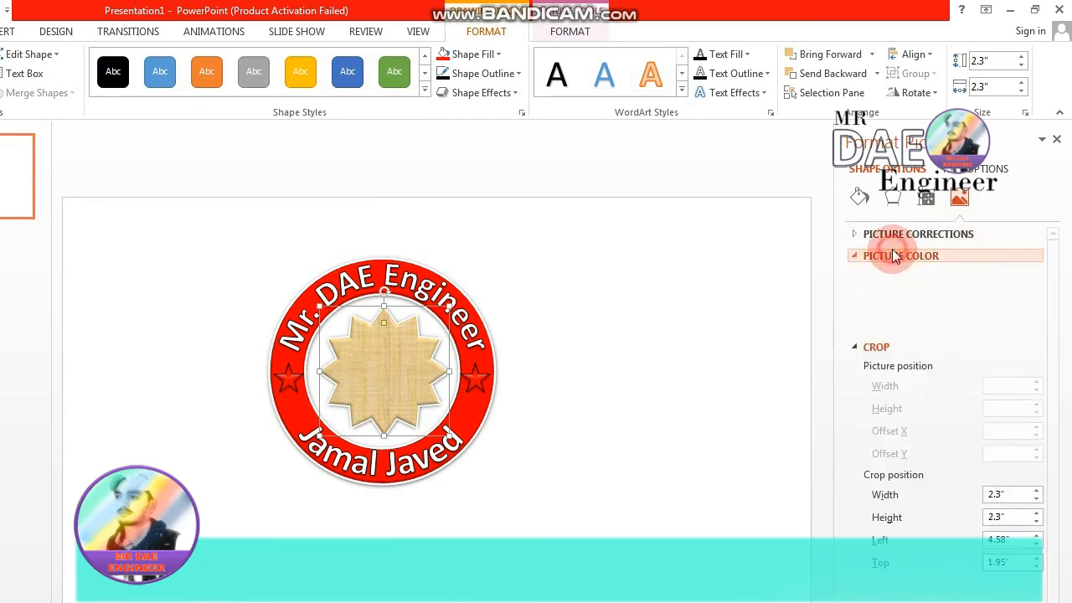
click(891, 240)
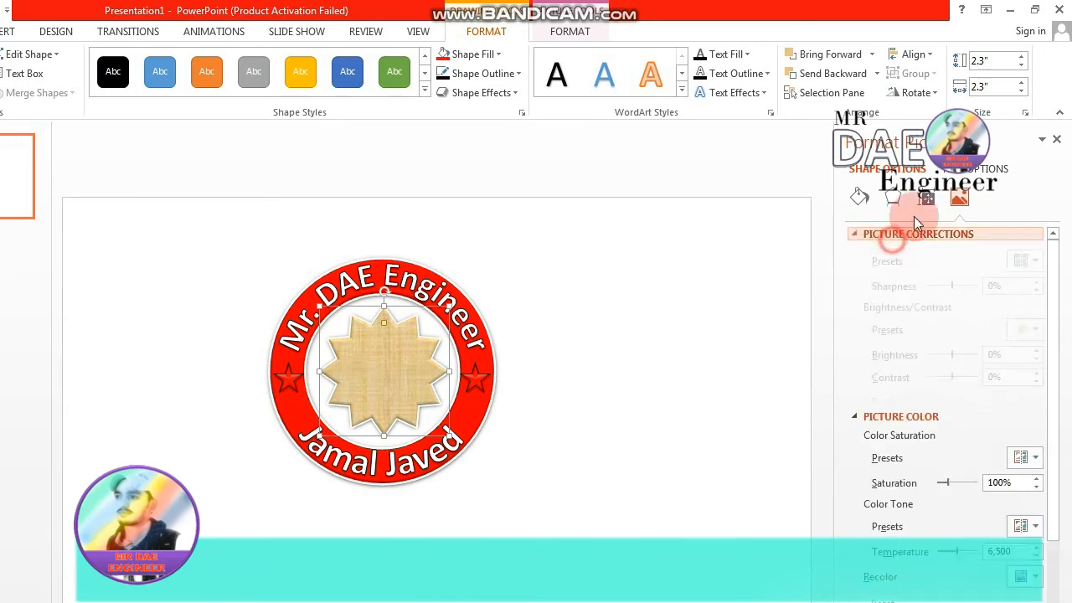
click(896, 201)
click(856, 200)
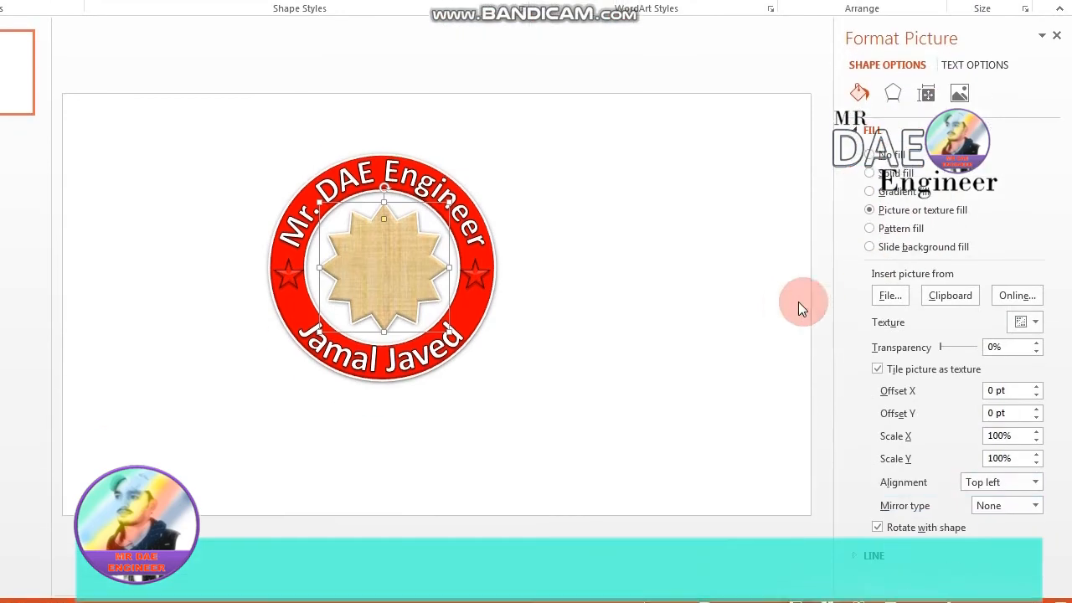
- Fill the central star with a pattern of fine white dots on dense red, and deselect it
click(893, 301)
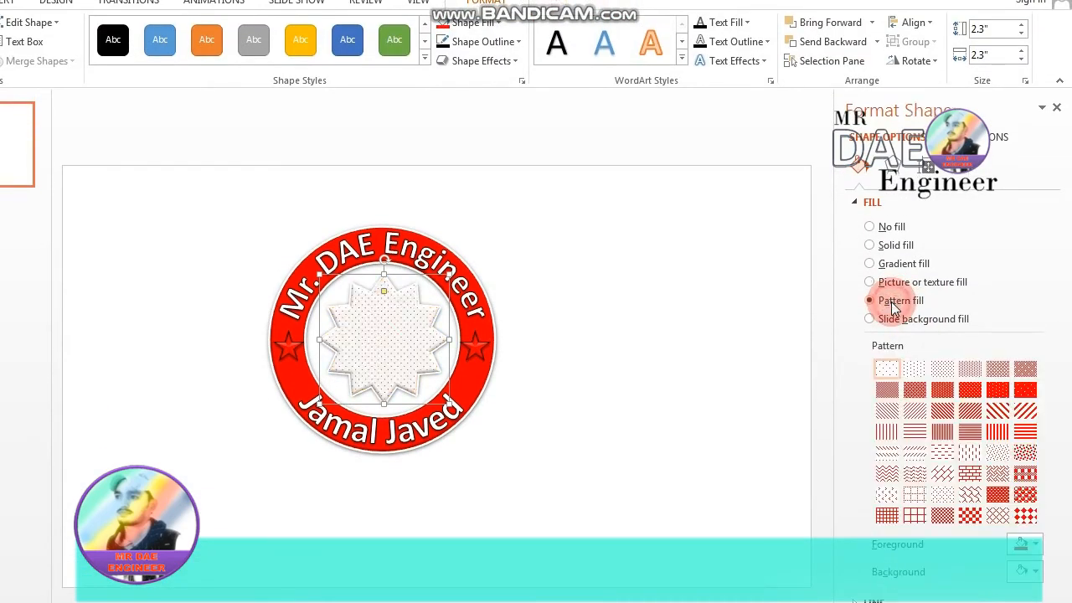
click(997, 303)
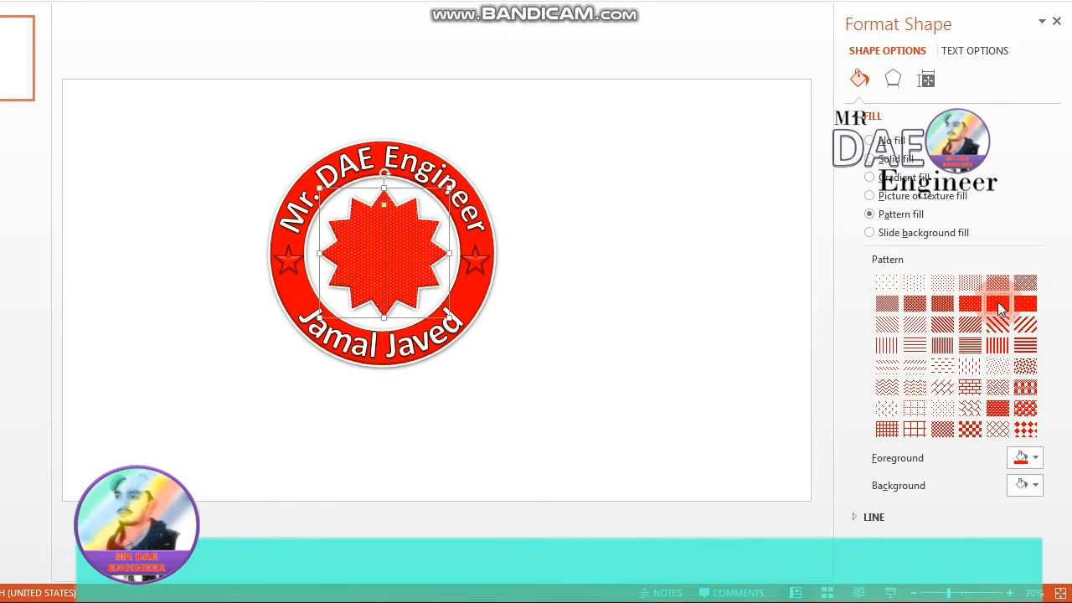
click(657, 303)
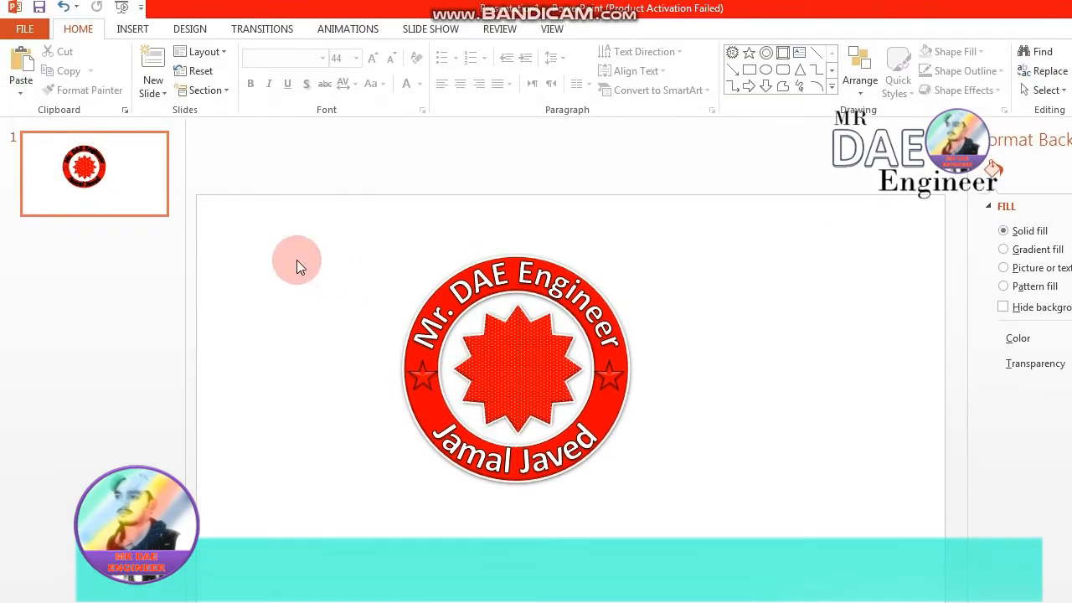
- Begin saving the presentation under a new name, with the desktop as the destination folder
click(519, 268)
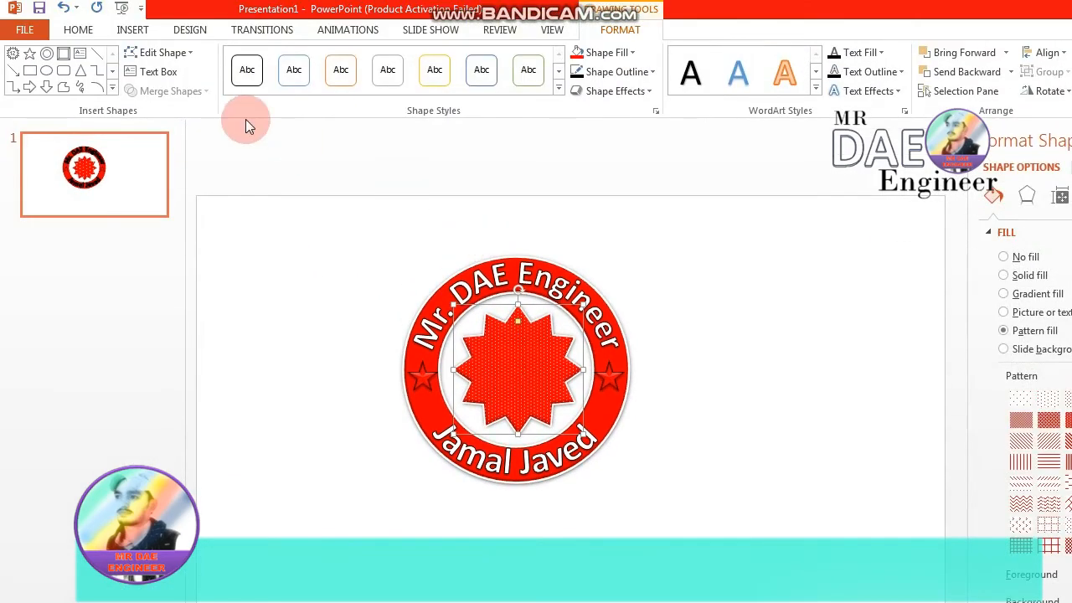
click(388, 255)
click(24, 29)
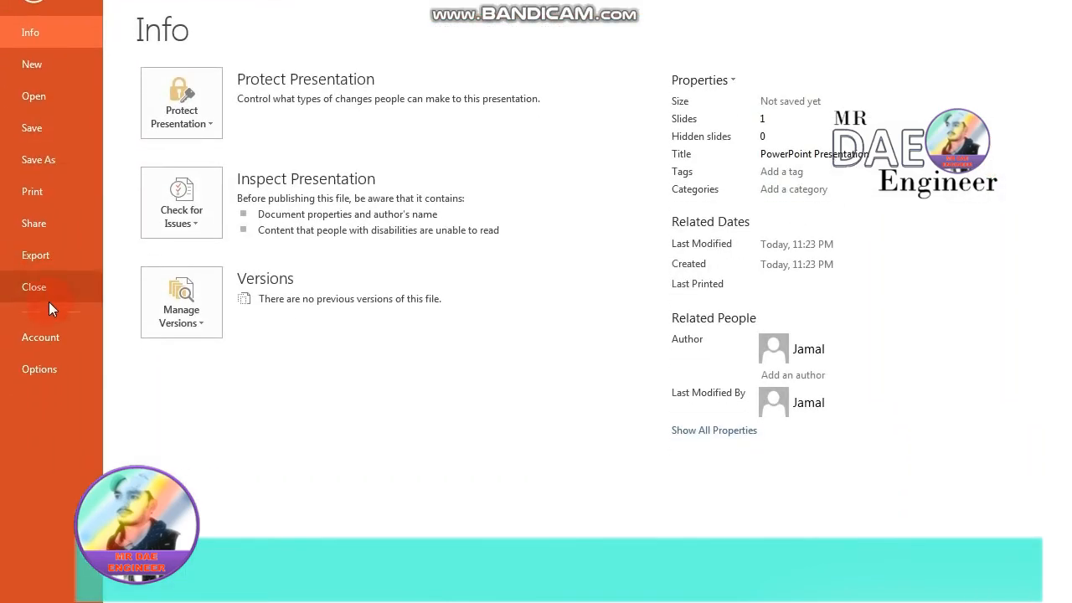
click(50, 159)
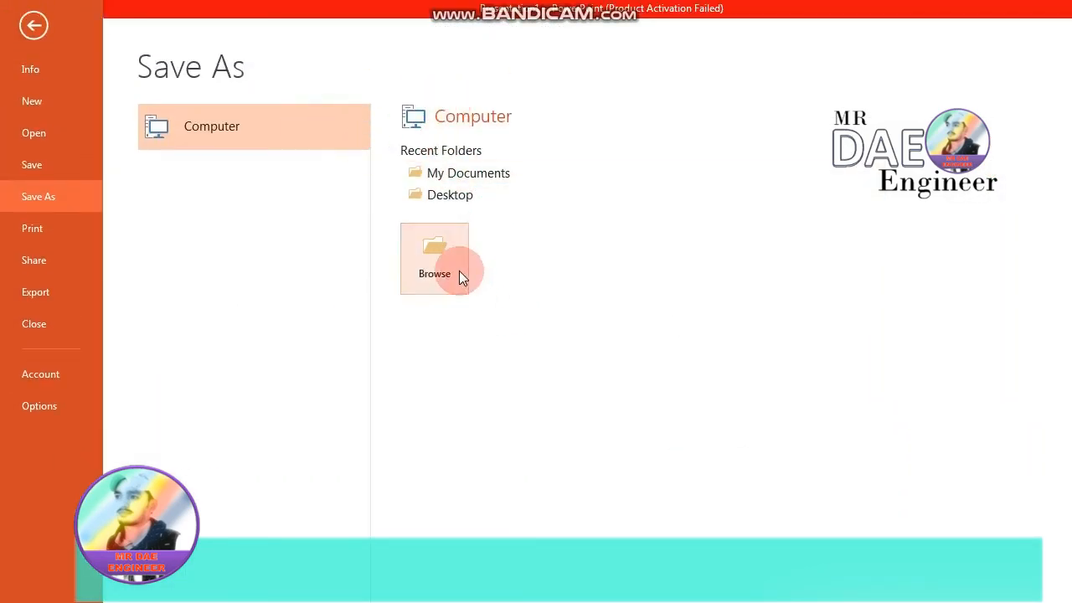
click(450, 172)
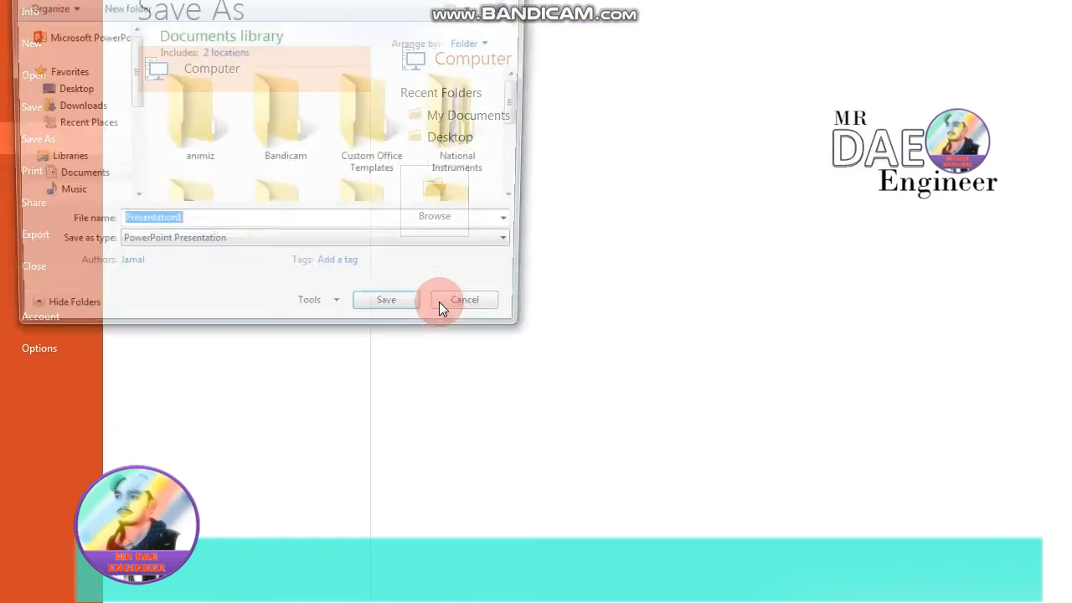
click(52, 149)
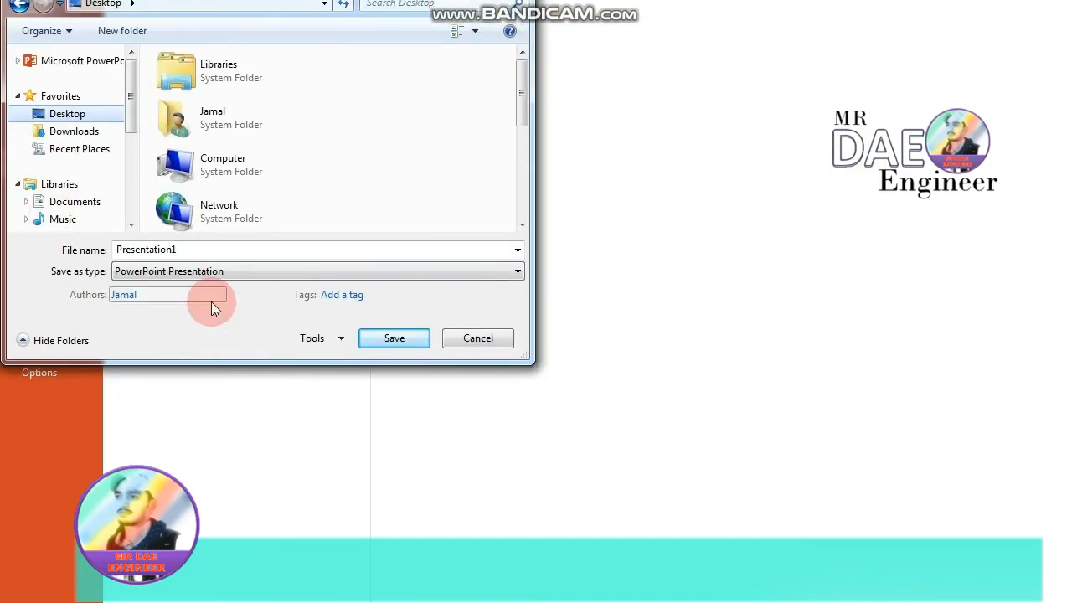
- Export just the current slide as a PNG Portable Network Graphics image named "logoo final"
click(206, 286)
text(lo)
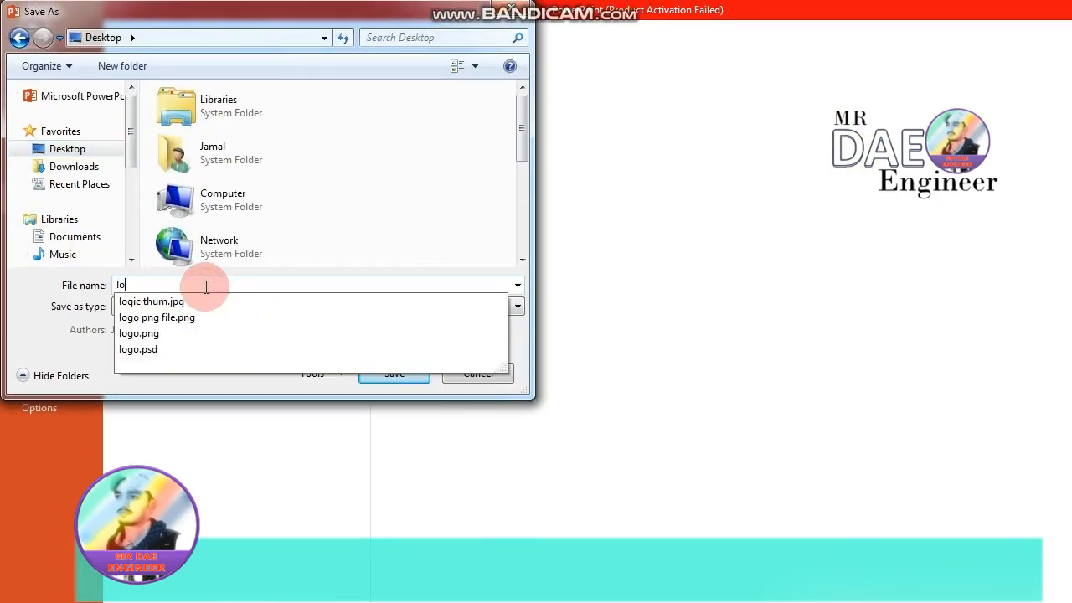
text(gooo final)
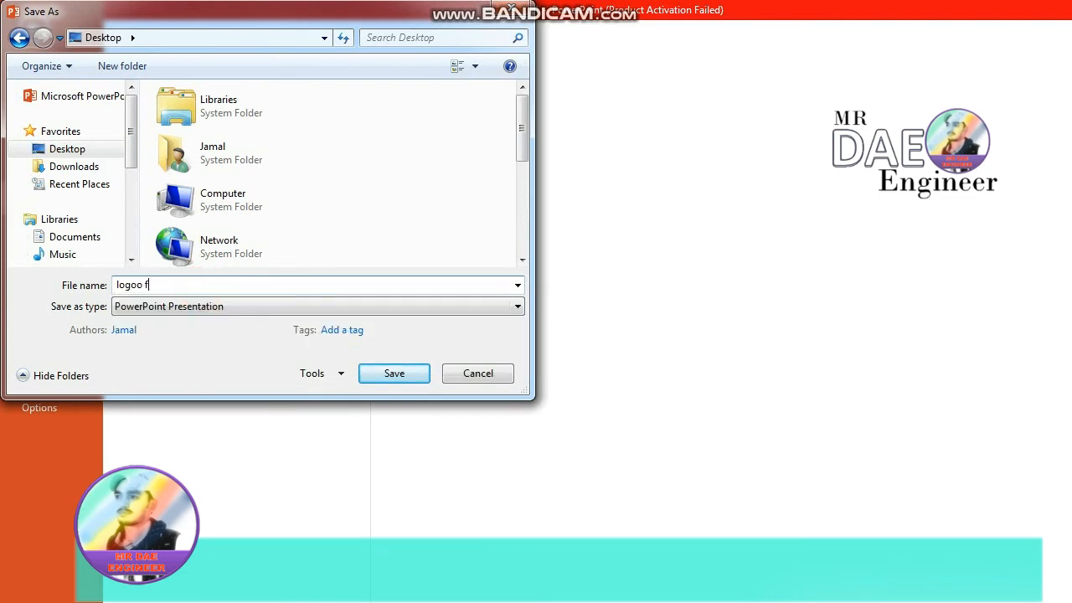
click(201, 307)
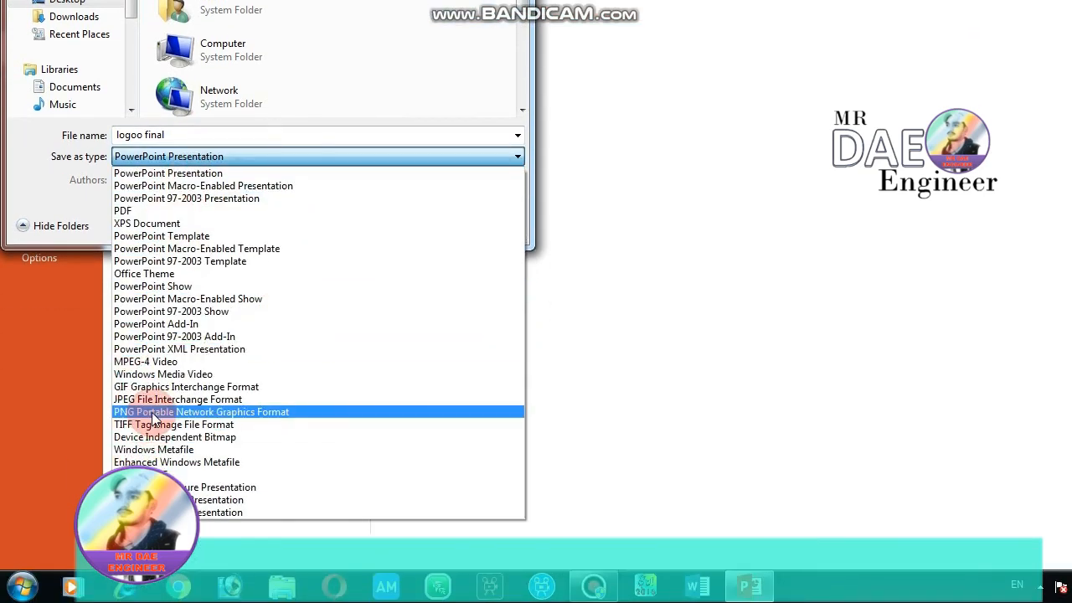
click(153, 414)
click(381, 304)
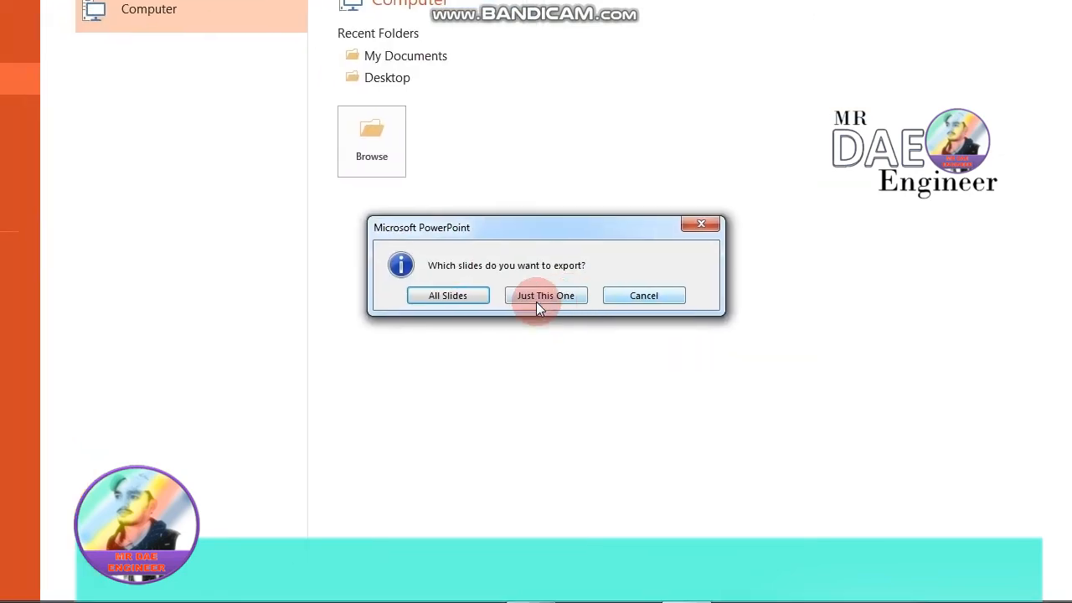
click(540, 303)
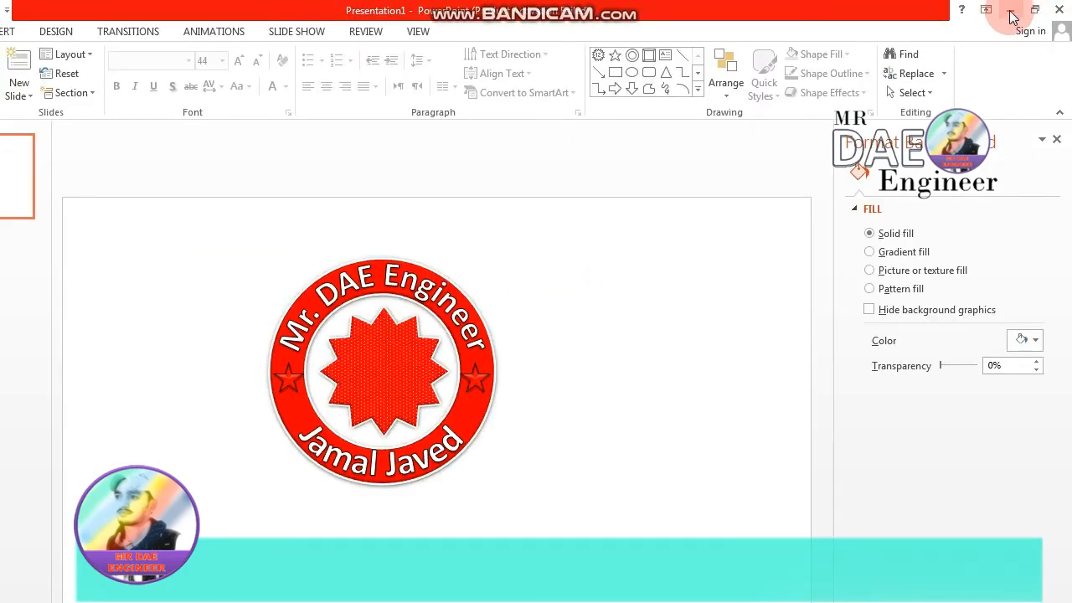
- Minimize the presentation window and open the exported "logoo final" image from the desktop to inspect it
click(1011, 11)
double_click(523, 301)
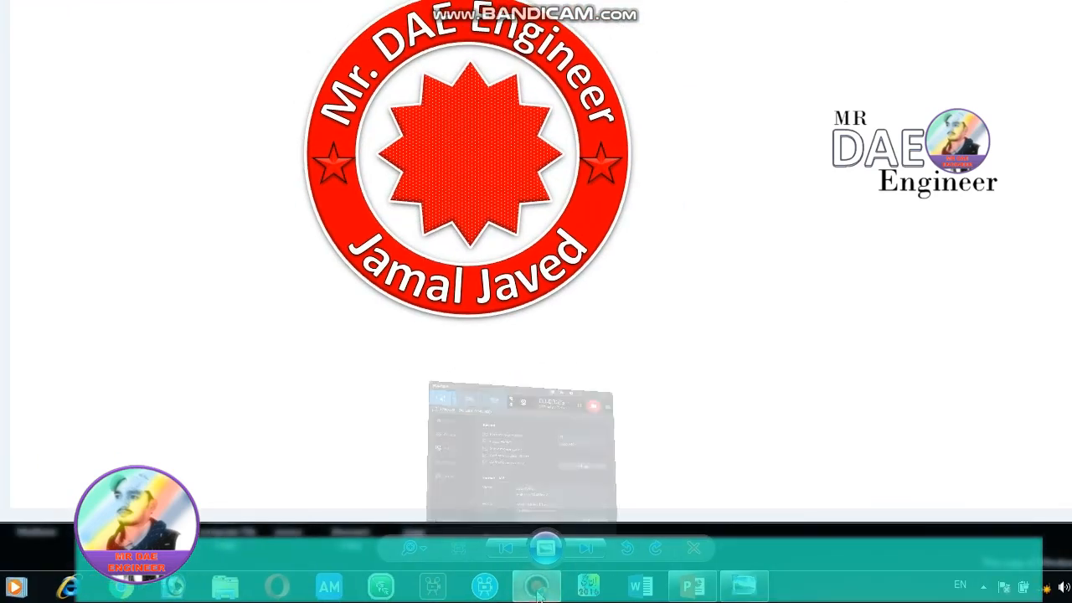
click(539, 591)
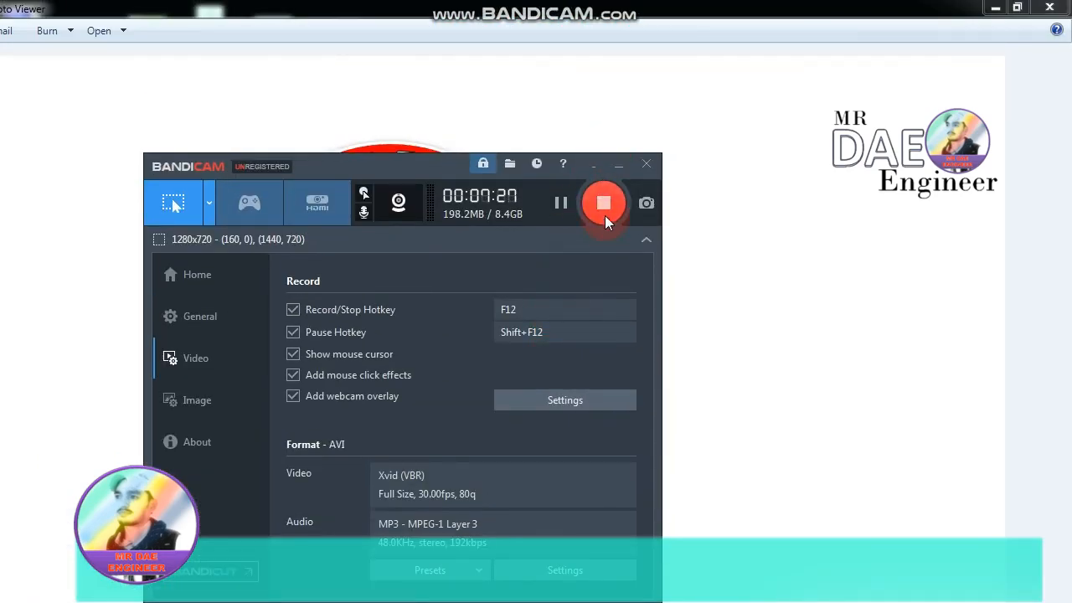
click(617, 164)
click(603, 371)
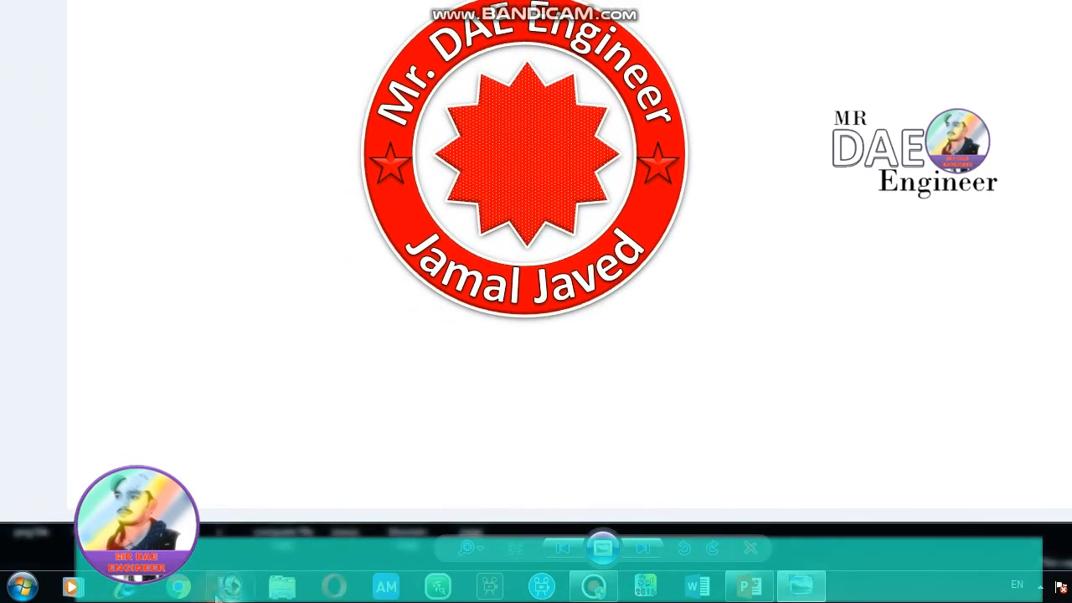
- Start Adobe Photoshop and open the "logoo final" image from the desktop in it
click(226, 588)
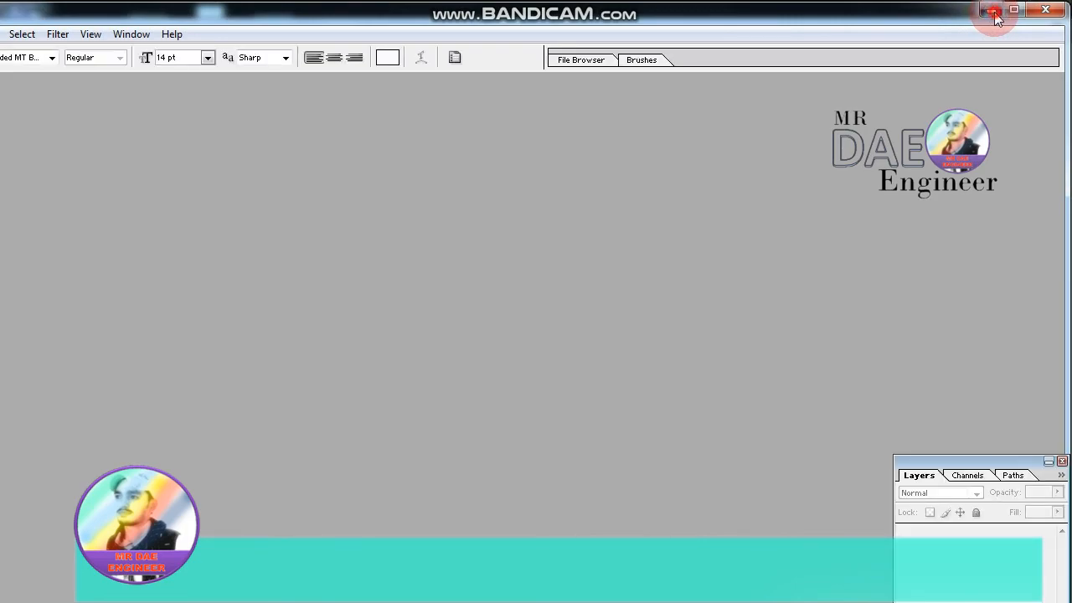
click(994, 10)
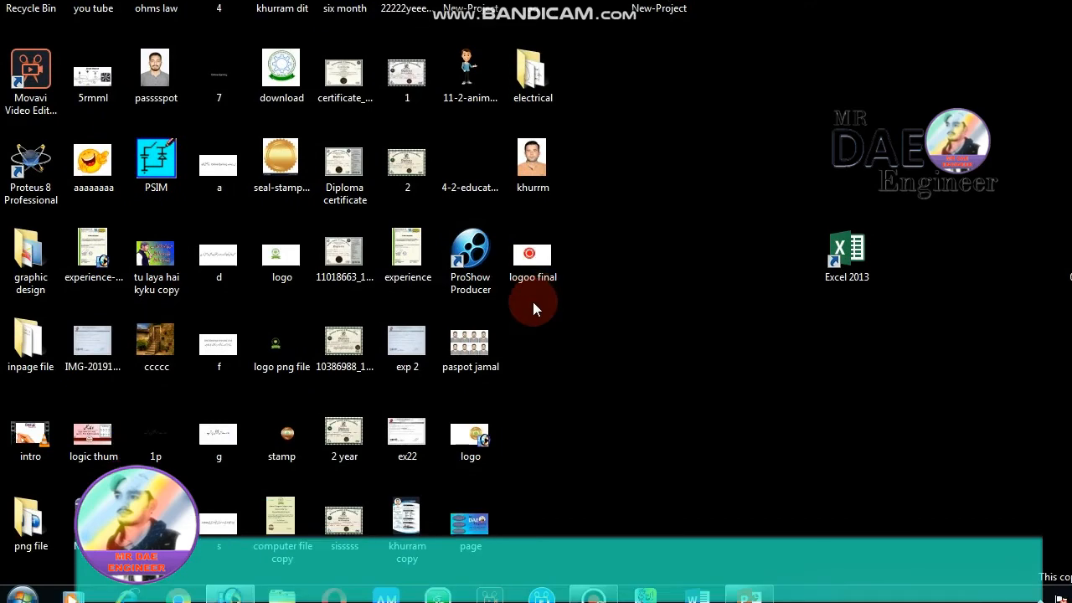
drag(534, 303, 281, 513)
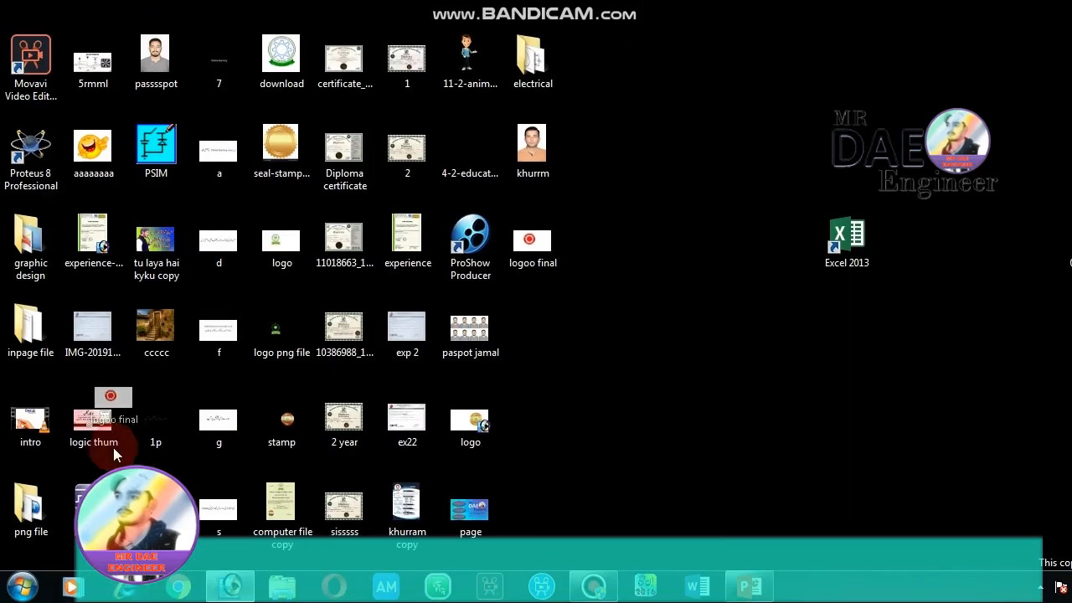
drag(107, 418, 228, 593)
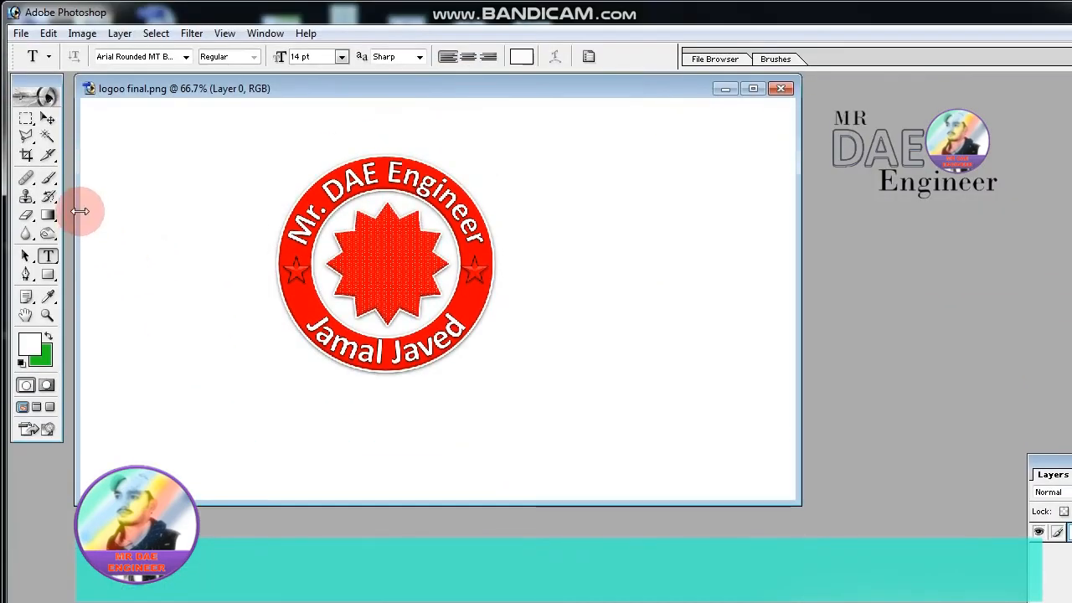
- Remove the white background around the logo and the white area between ring and central star using the Magic Wand
click(48, 137)
click(223, 275)
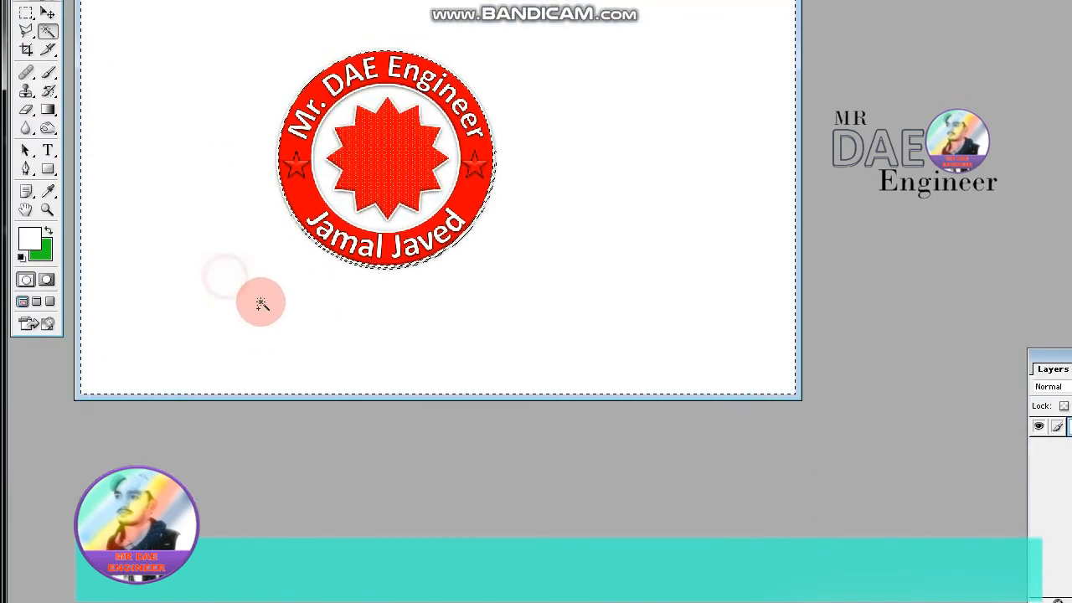
key(Delete)
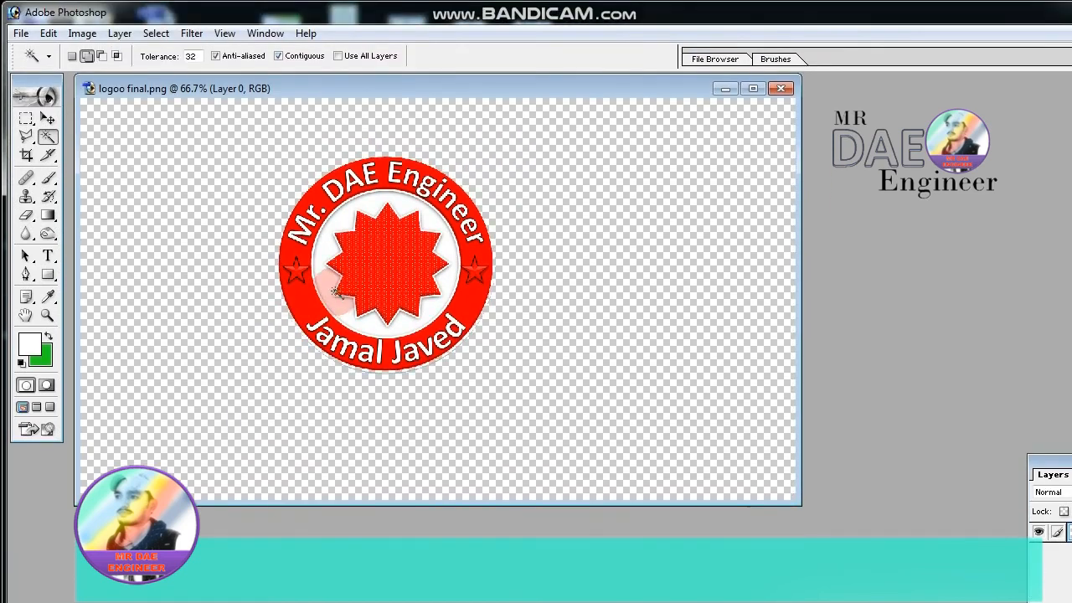
click(329, 282)
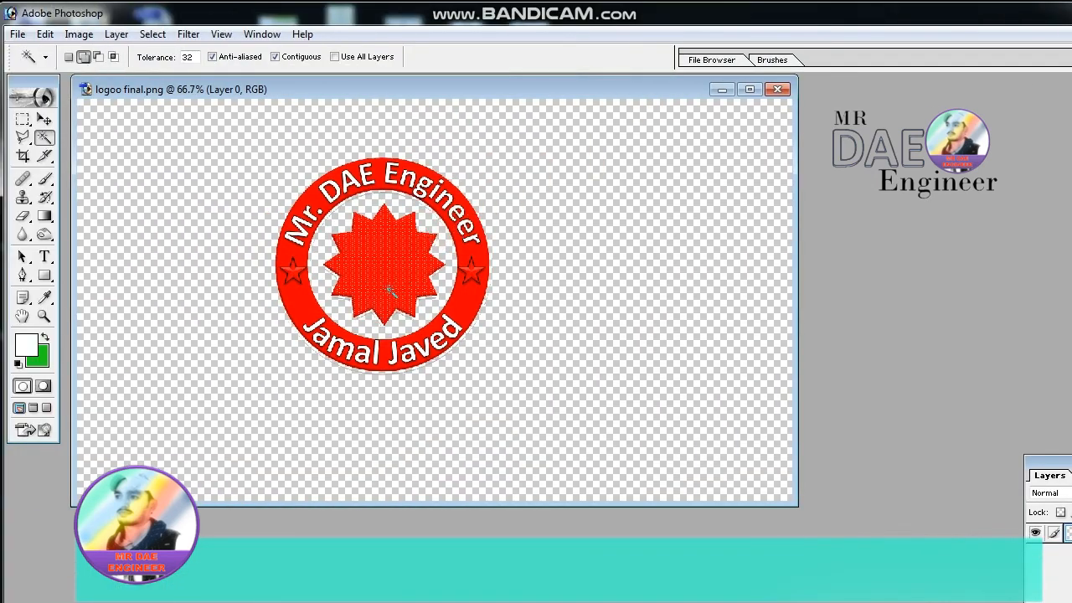
- Save the transparent logo as a PNG copy on the desktop, replacing "logoo final.png", with the Interlaced option
click(17, 34)
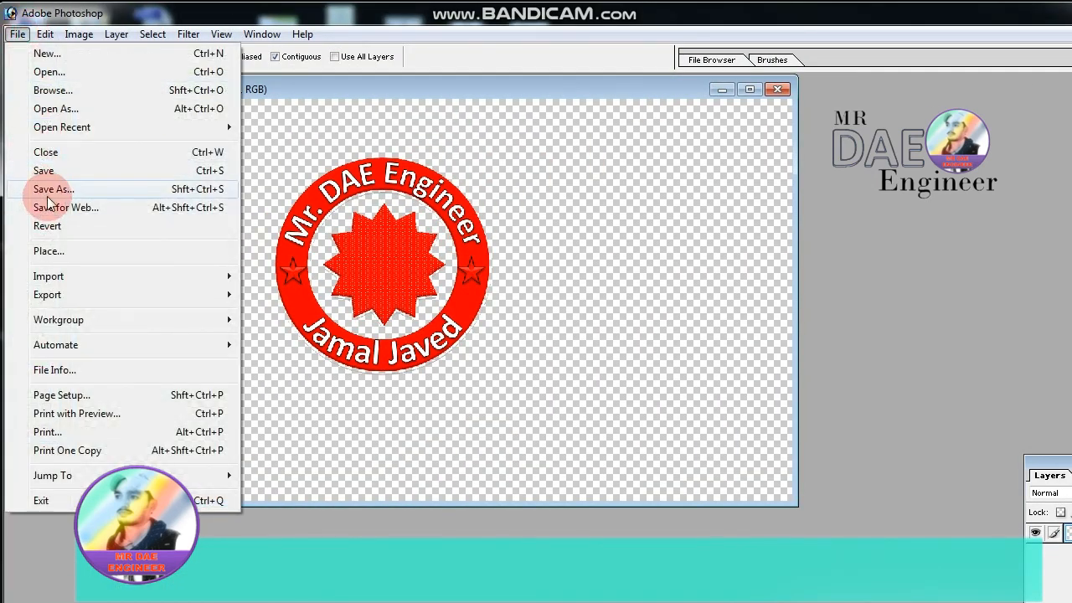
click(48, 193)
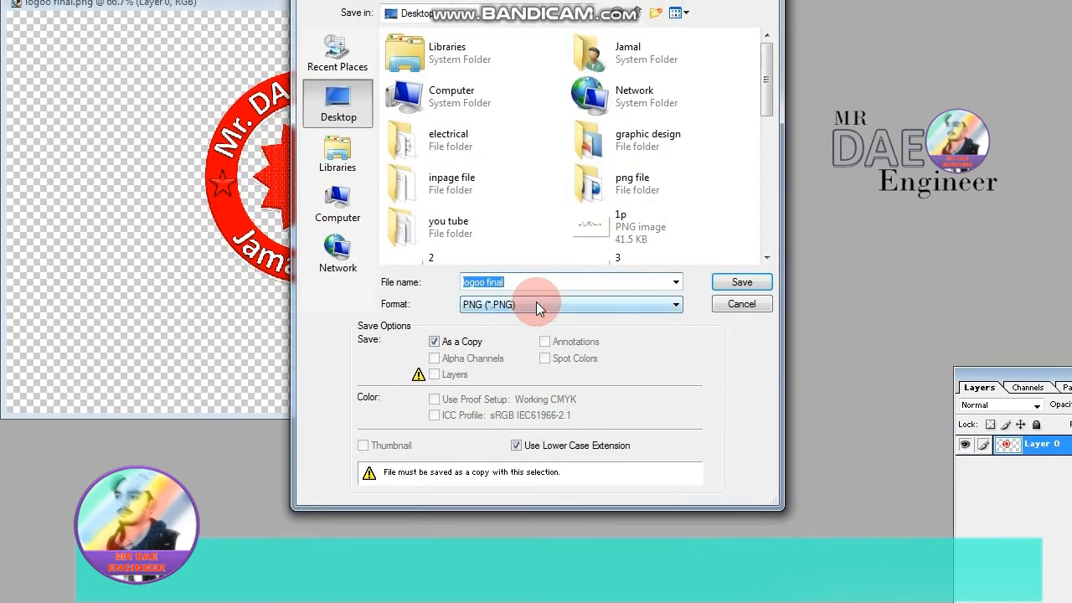
click(741, 282)
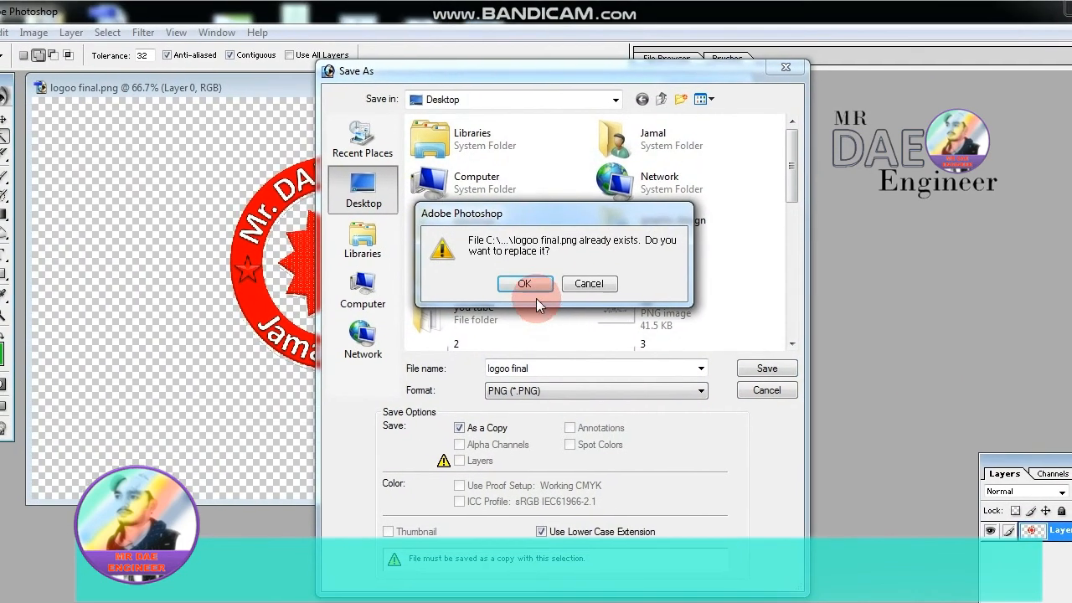
click(536, 286)
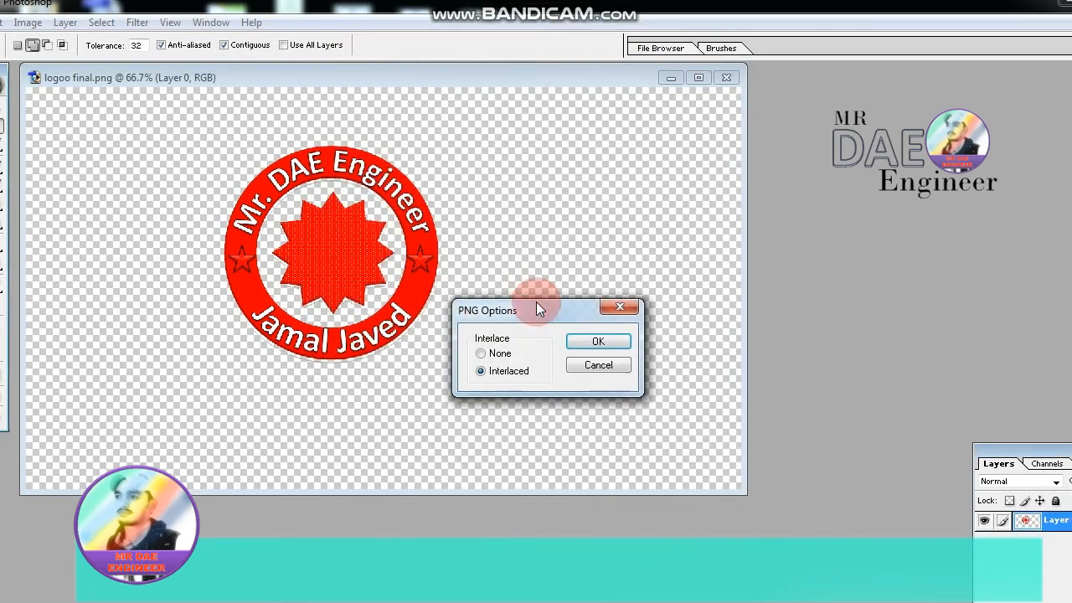
click(598, 341)
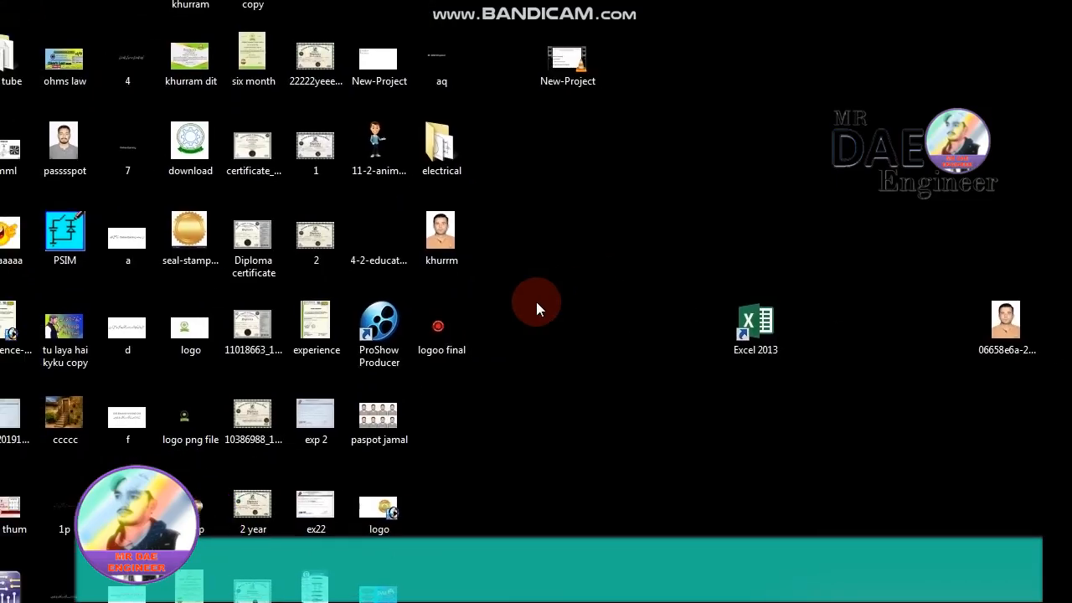
- Open the saved transparent "logoo final" image from the desktop to check its background
click(526, 304)
double_click(521, 301)
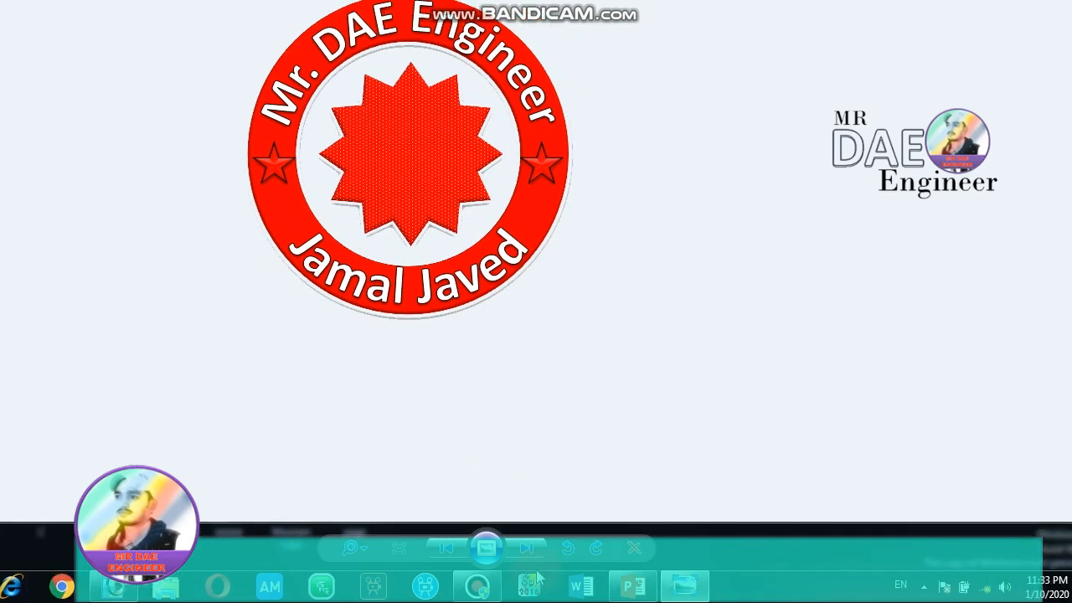
click(594, 586)
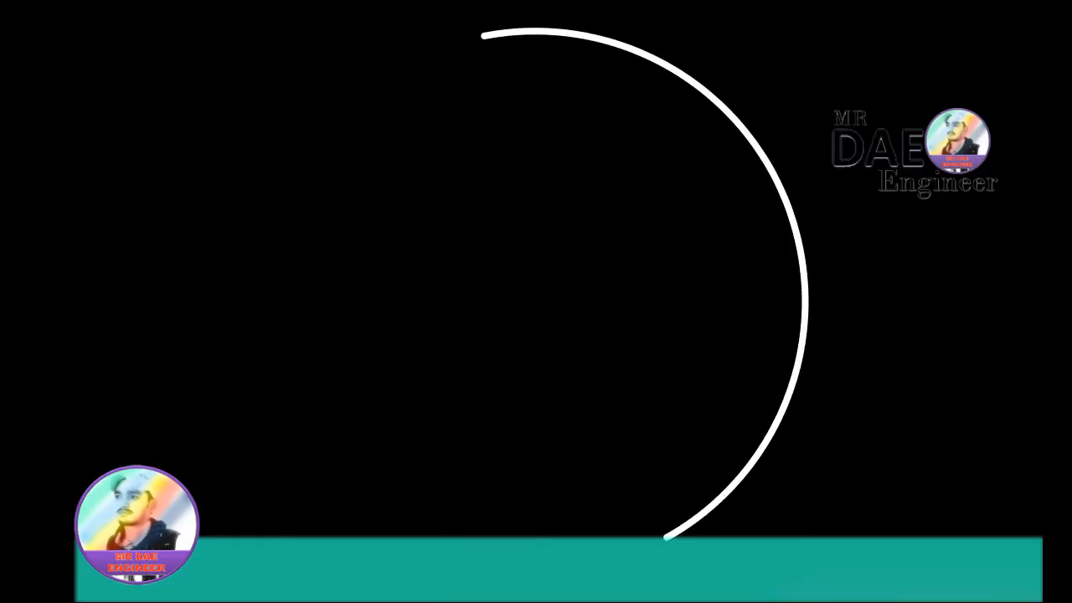